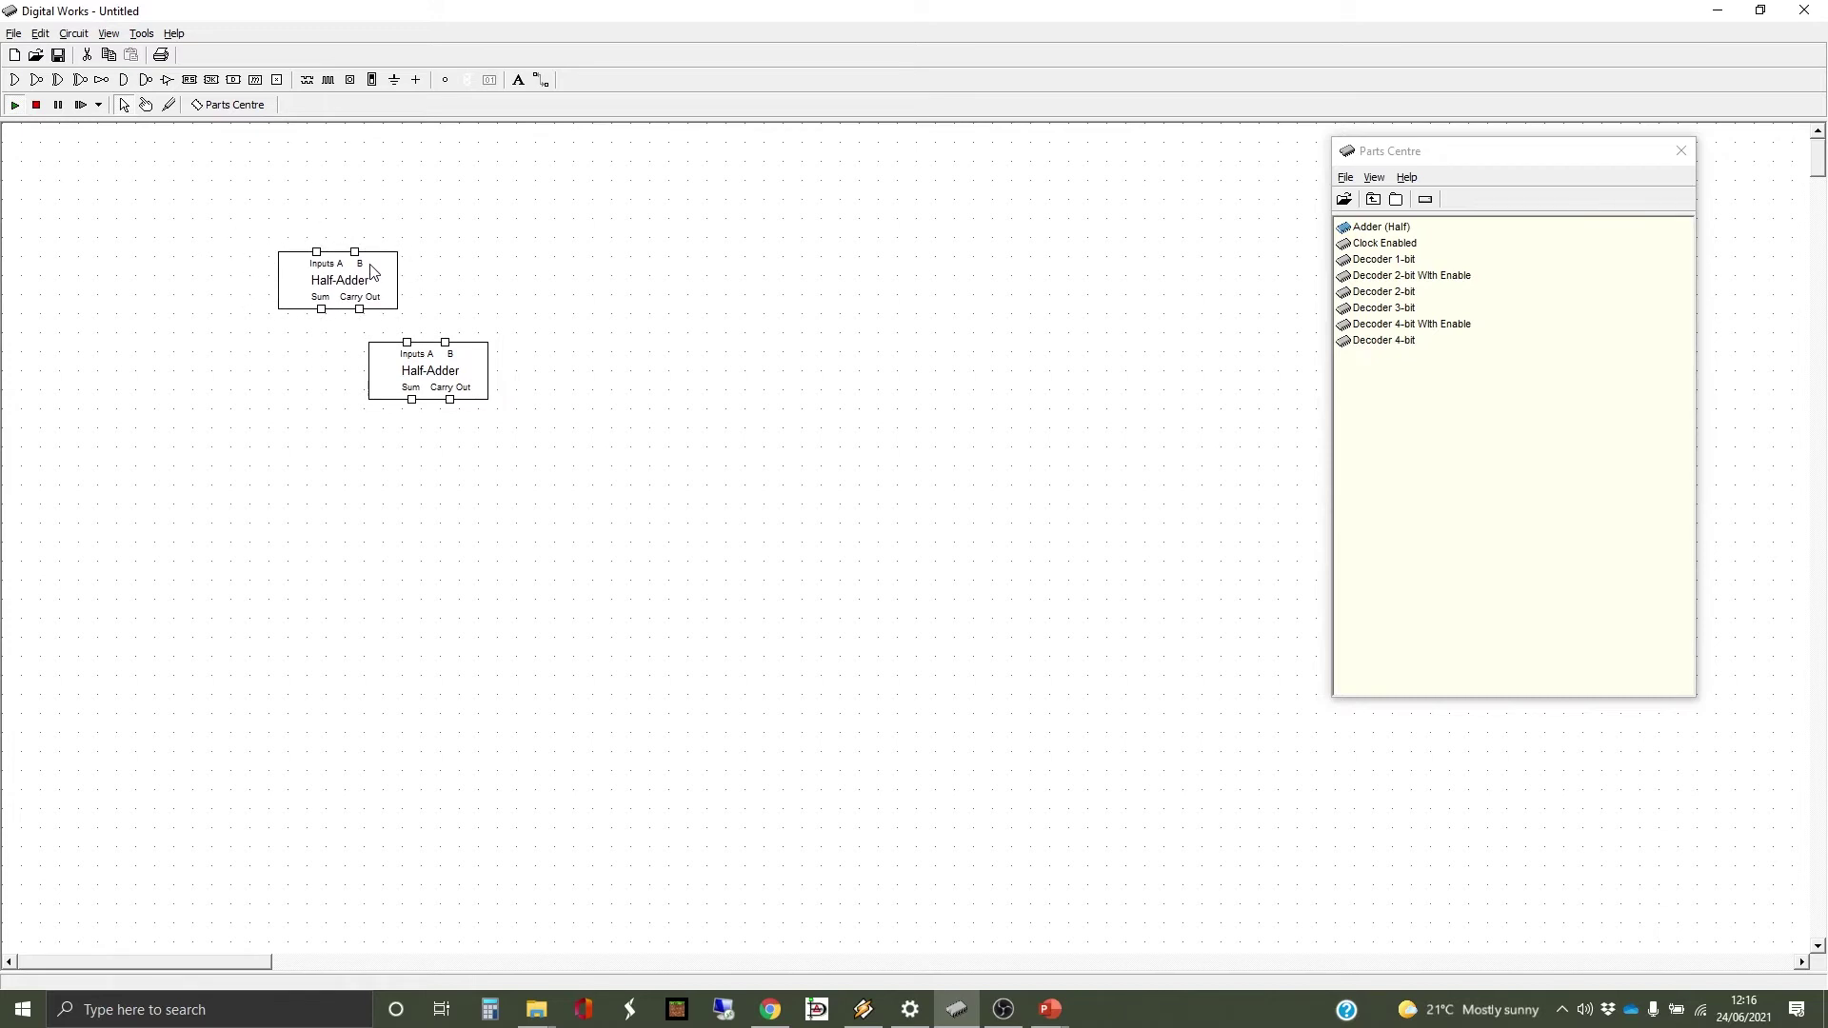
Step: Shift the upper half-adder slightly and place three macro tags above the half-adders for inputs and two below them for outputs
{"action": "left_click_drag", "start_coordinate": [370, 267], "coordinate": [372, 259]}
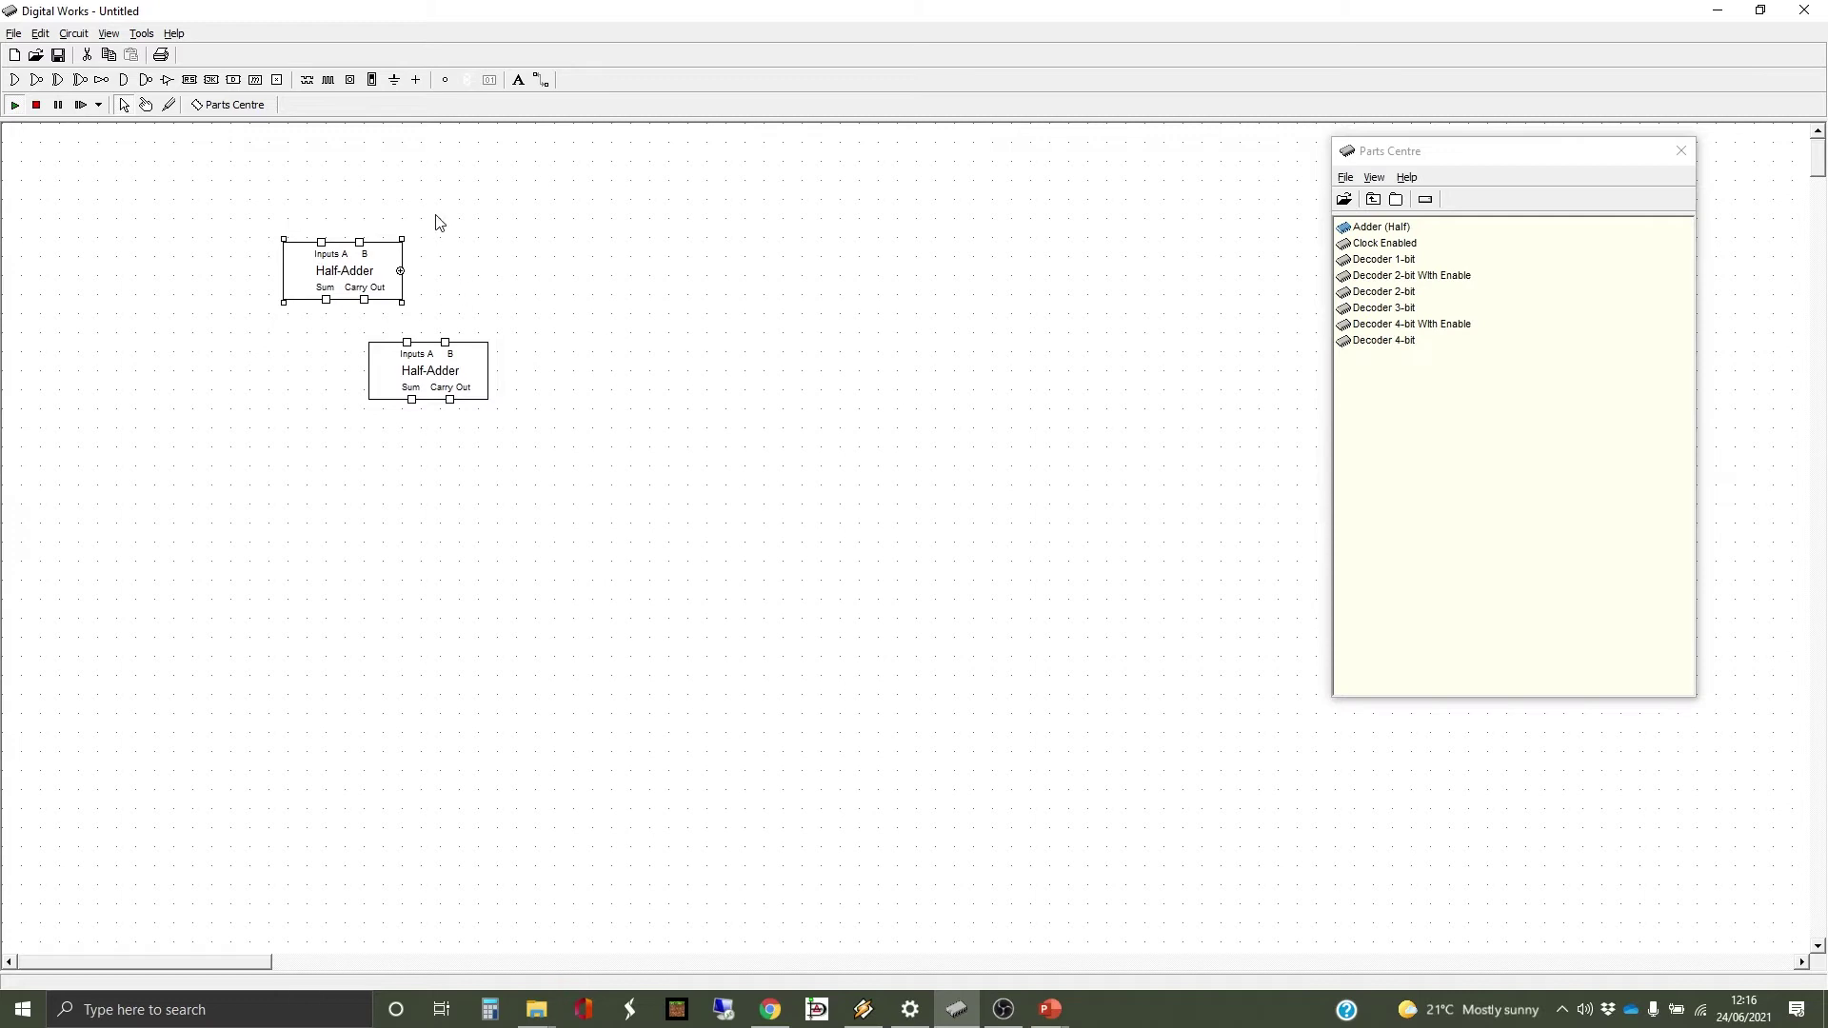
{"action": "left_click", "coordinate": [276, 79]}
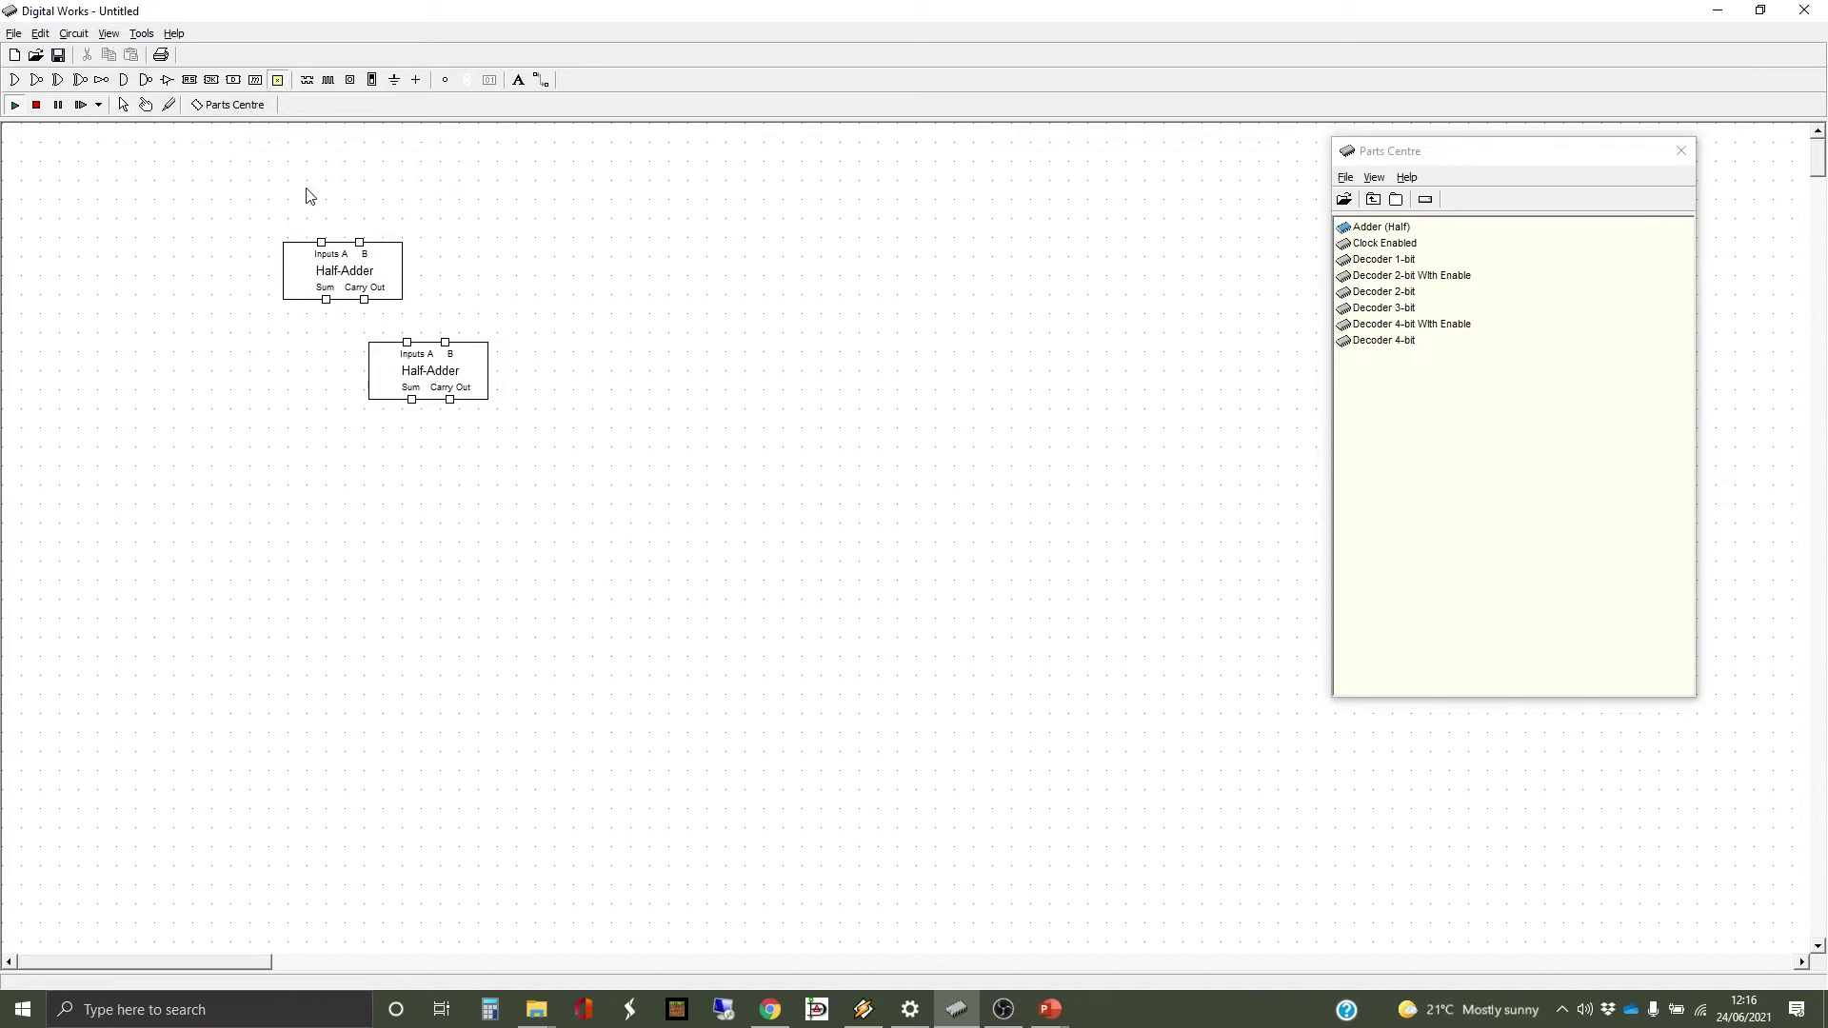
{"action": "left_click", "coordinate": [365, 203]}
{"action": "left_click", "coordinate": [461, 202]}
{"action": "left_click", "coordinate": [440, 500]}
Step: Add the annotation "A" in 10-point text above the first input tag
{"action": "left_click", "coordinate": [542, 80]}
{"action": "left_click", "coordinate": [519, 80]}
{"action": "left_click", "coordinate": [319, 184]}
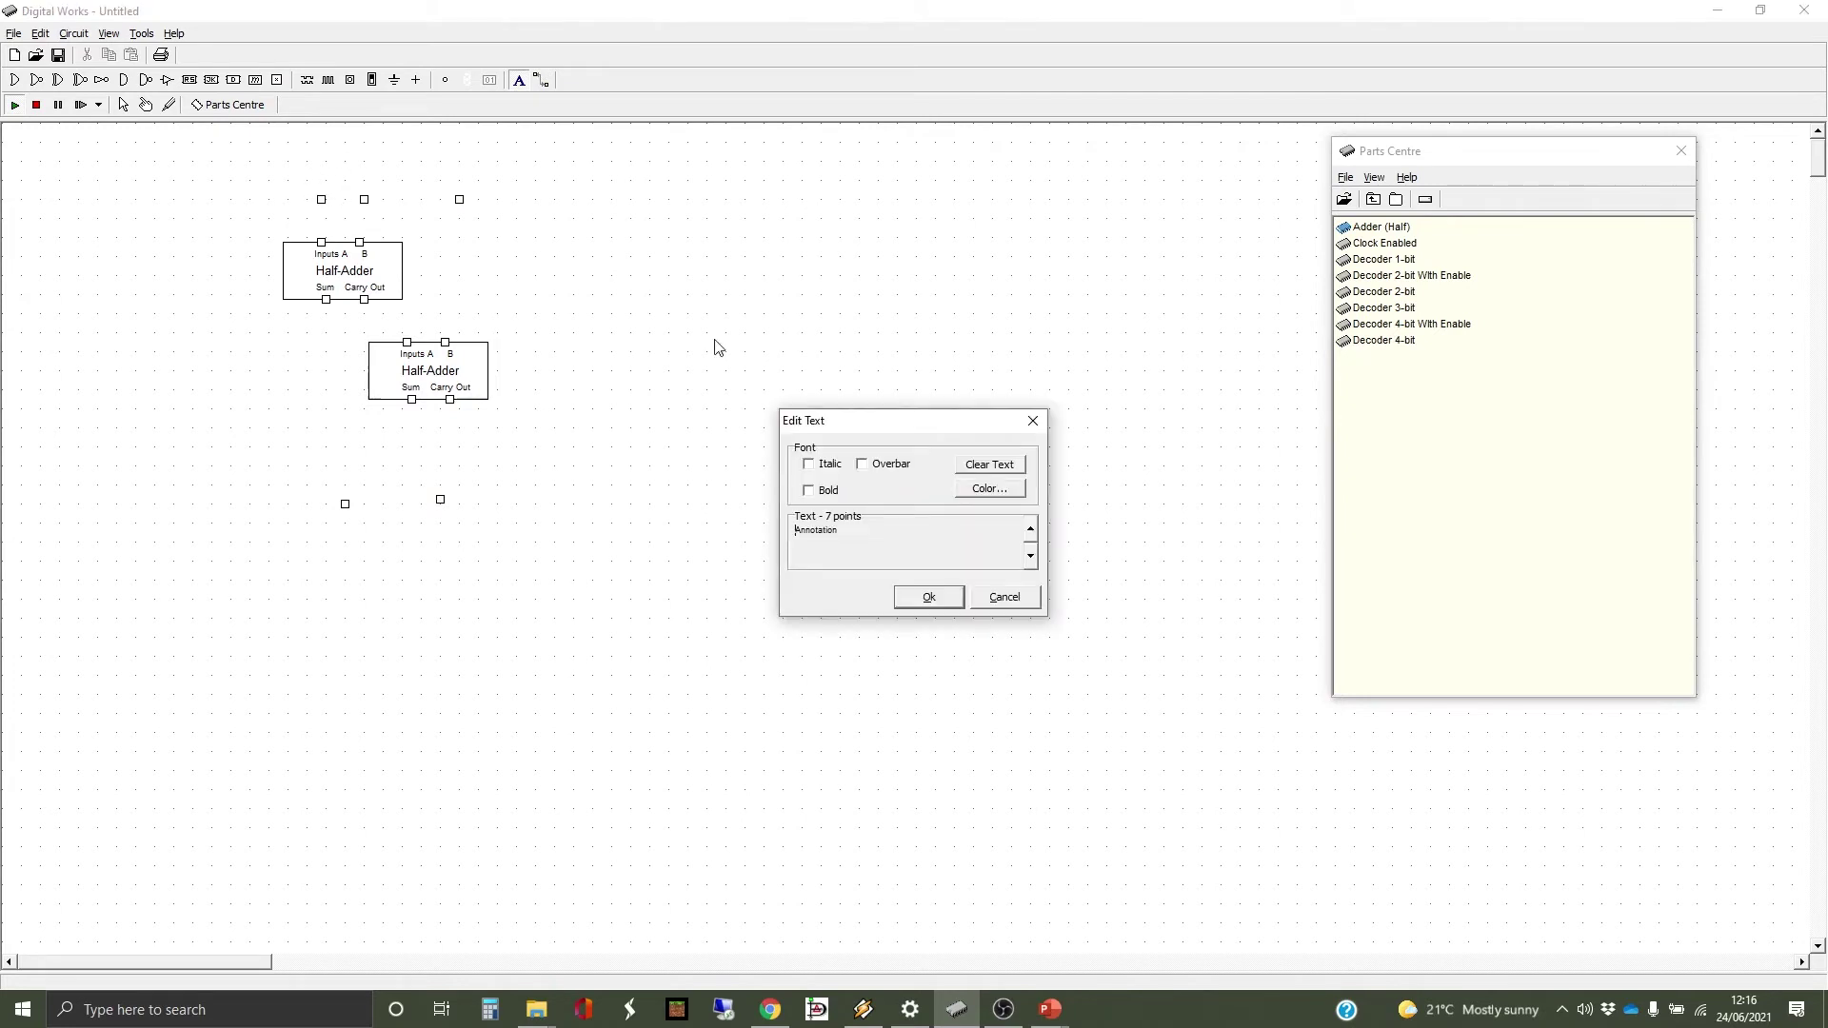
{"action": "left_click_drag", "start_coordinate": [855, 530], "coordinate": [746, 530]}
{"action": "type", "text": "A"}
{"action": "left_click", "coordinate": [1030, 528]}
{"action": "left_click", "coordinate": [1030, 527]}
{"action": "left_click", "coordinate": [1031, 528]}
{"action": "left_click", "coordinate": [949, 591]}
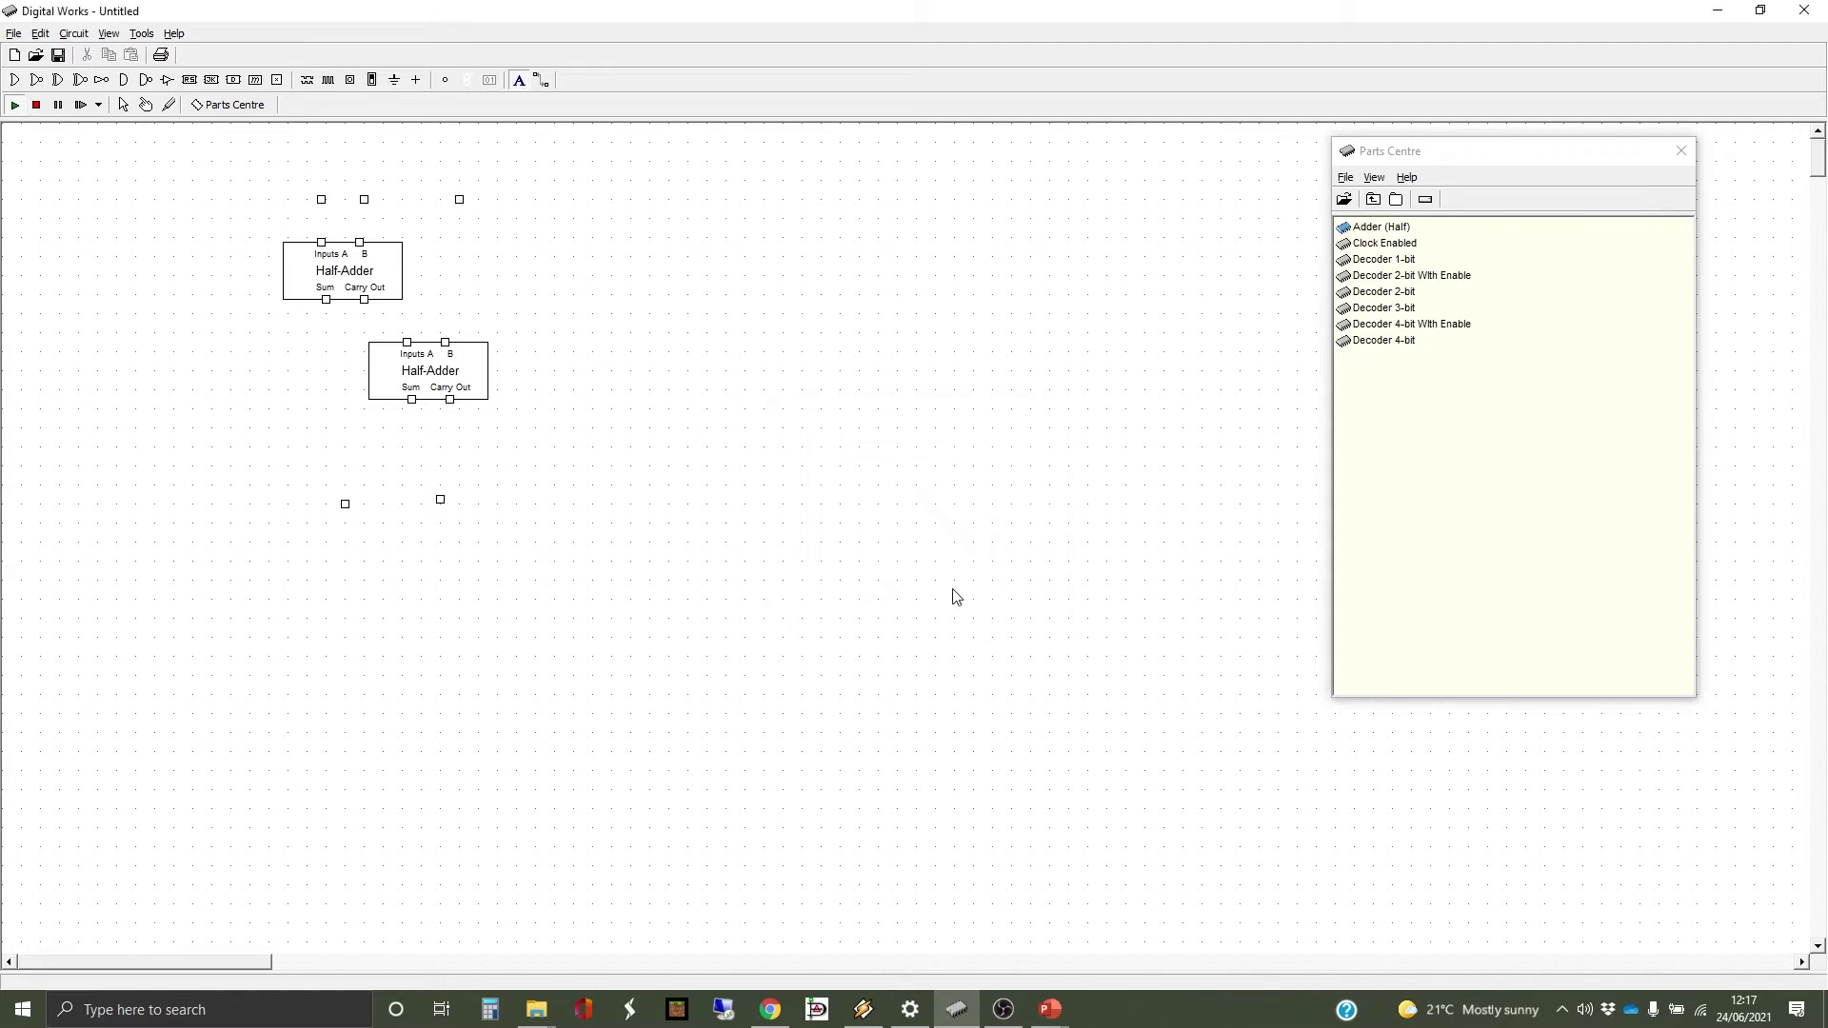
Step: Label the second input tag with the annotation "B" above it
{"action": "left_click", "coordinate": [519, 80]}
{"action": "left_click", "coordinate": [369, 181]}
{"action": "left_click_drag", "start_coordinate": [884, 543], "coordinate": [746, 531]}
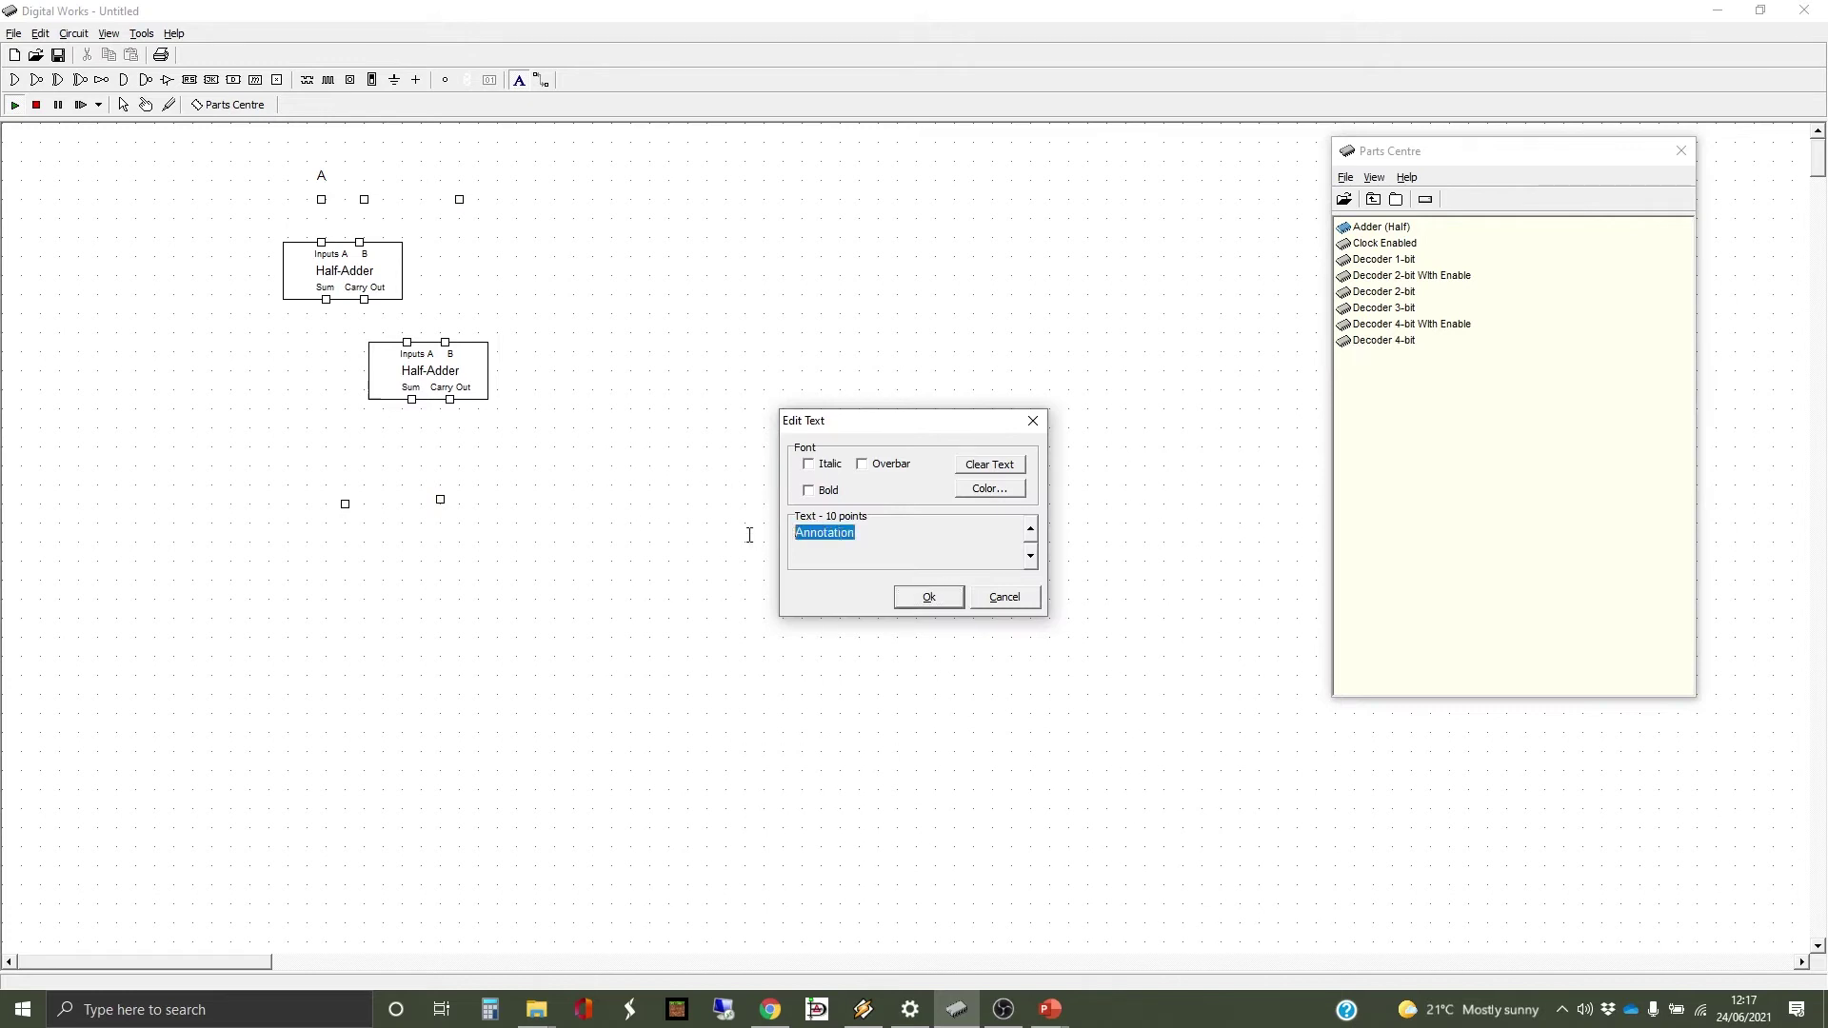
{"action": "type", "text": "B"}
{"action": "left_click", "coordinate": [928, 597]}
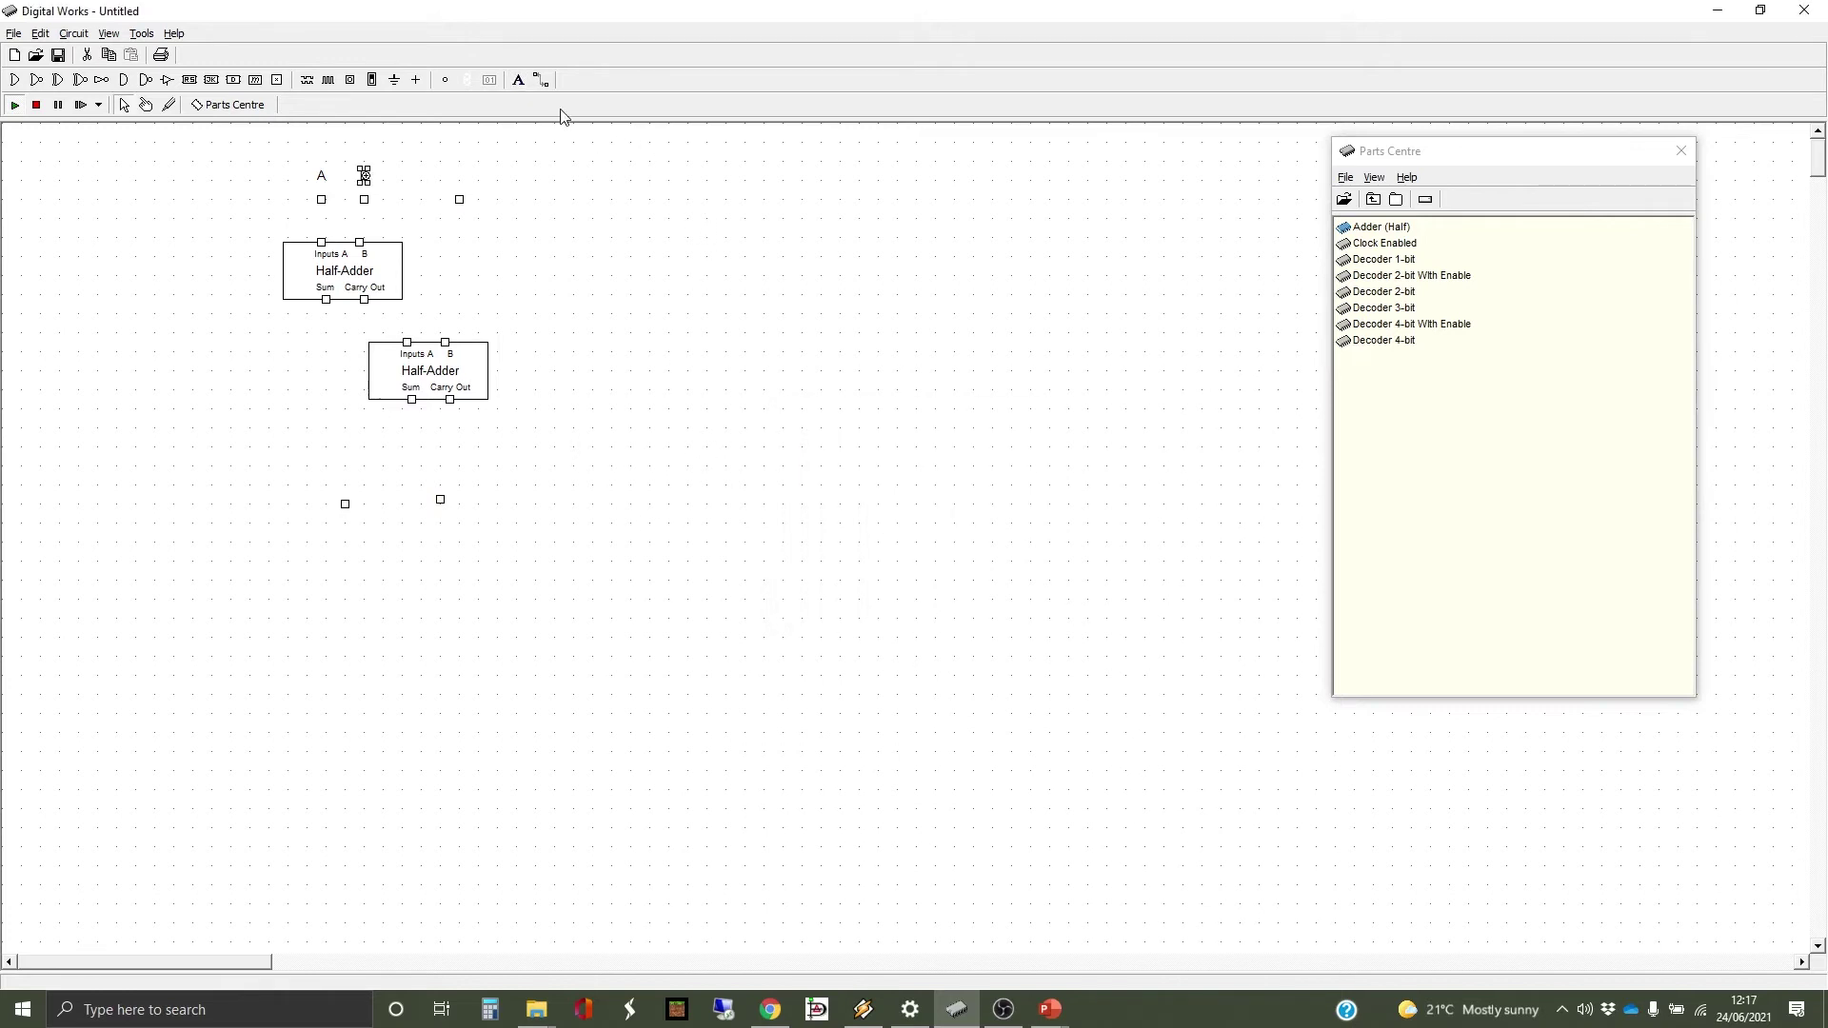
Step: Label the third input tag with the annotation "C in" above it
{"action": "left_click", "coordinate": [519, 80]}
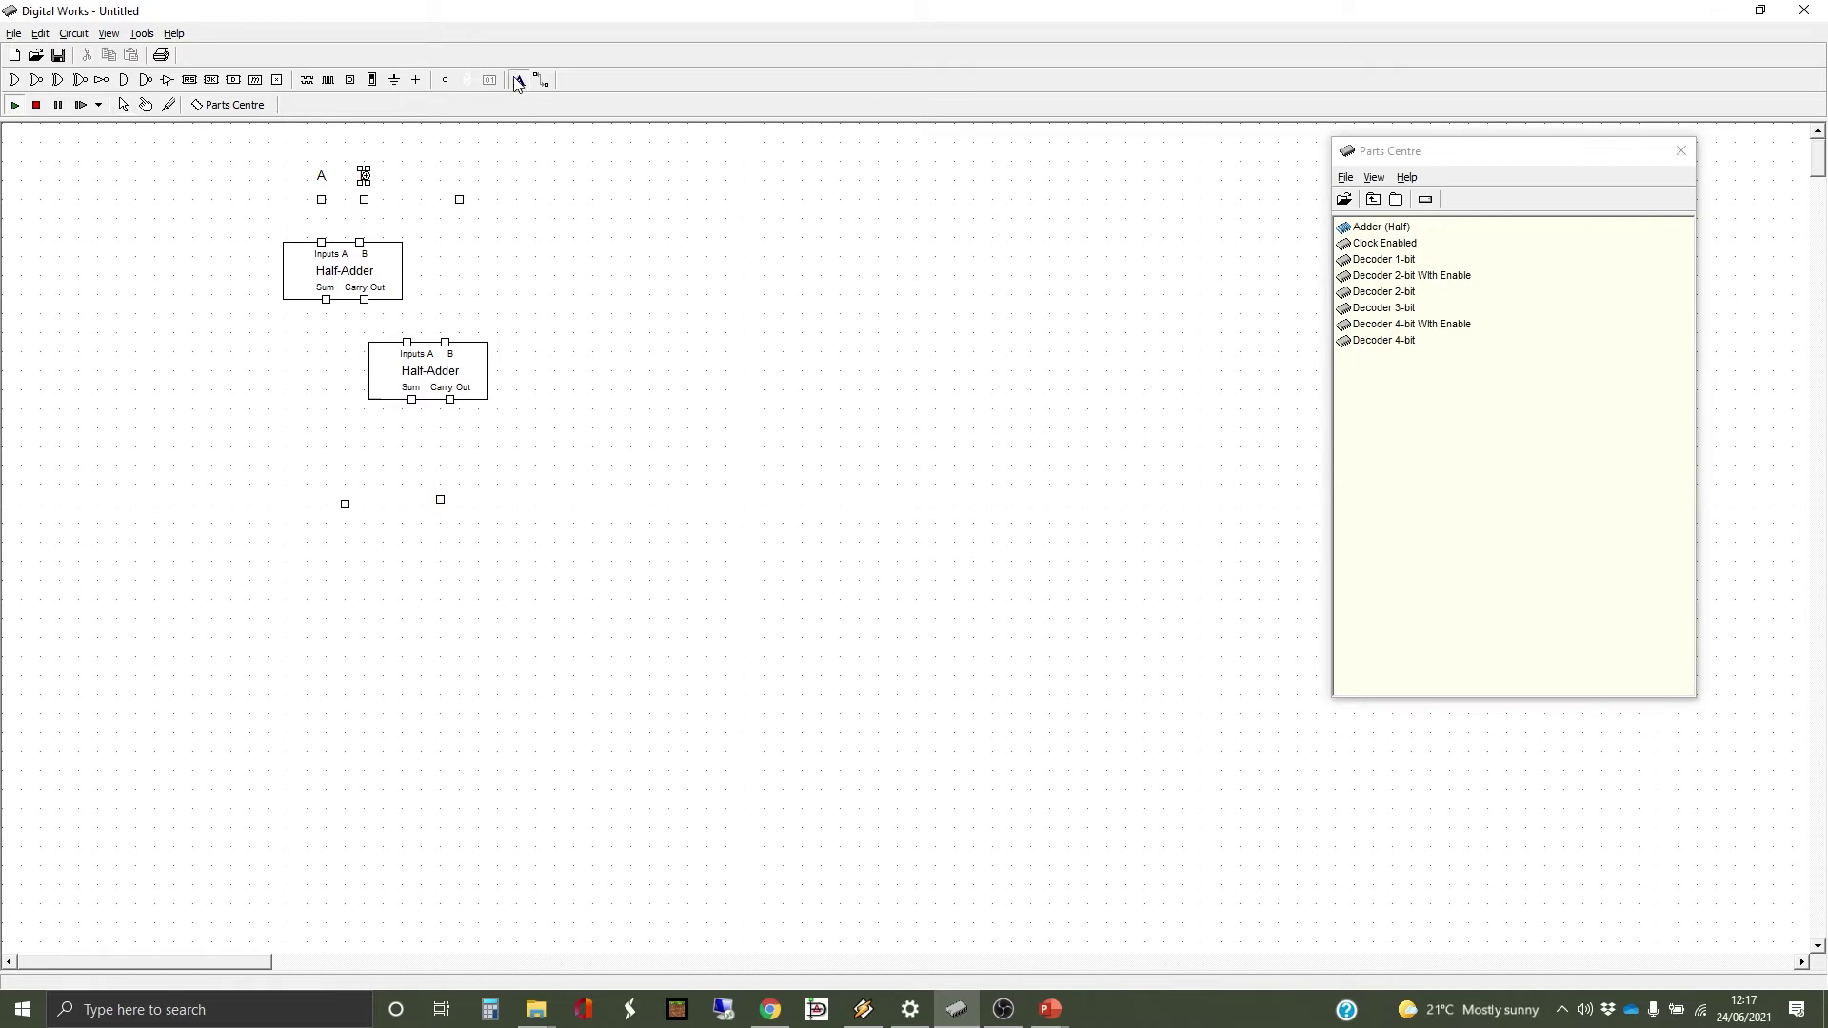
{"action": "left_click", "coordinate": [460, 184]}
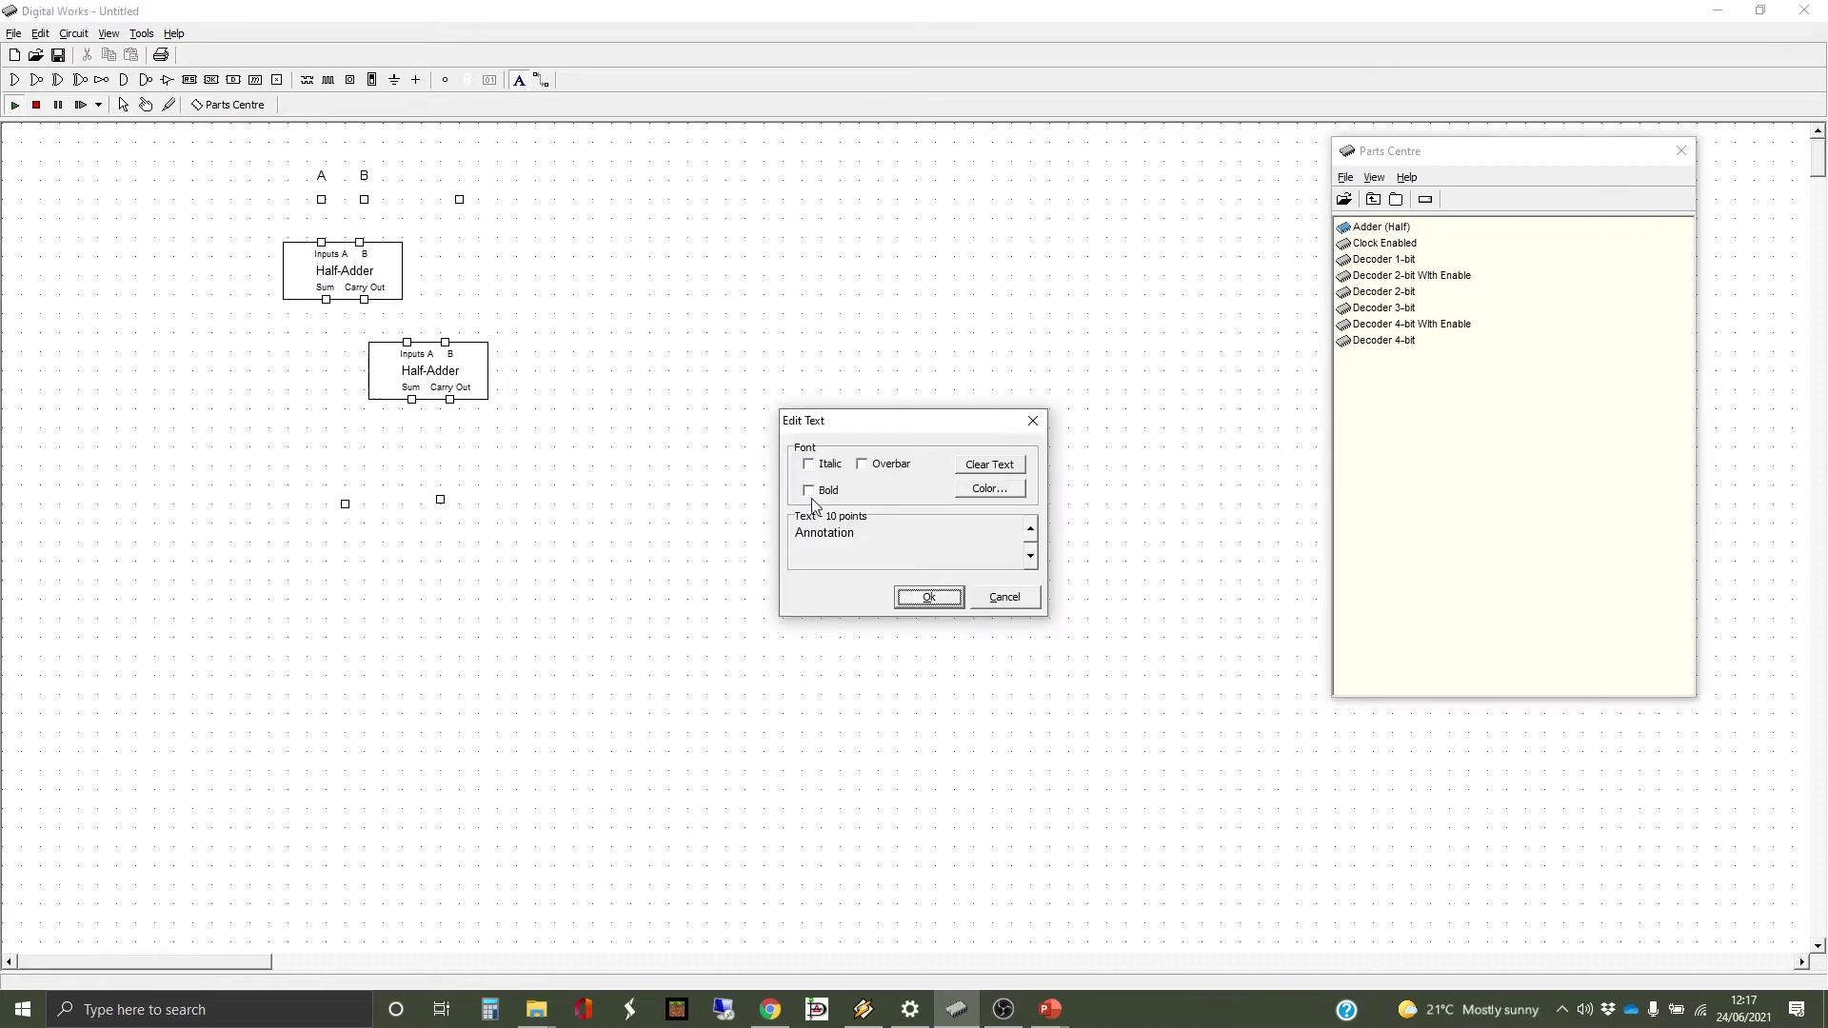
{"action": "left_click_drag", "start_coordinate": [872, 526], "coordinate": [776, 532]}
{"action": "type", "text": "Cin"}
{"action": "key", "text": "Return"}
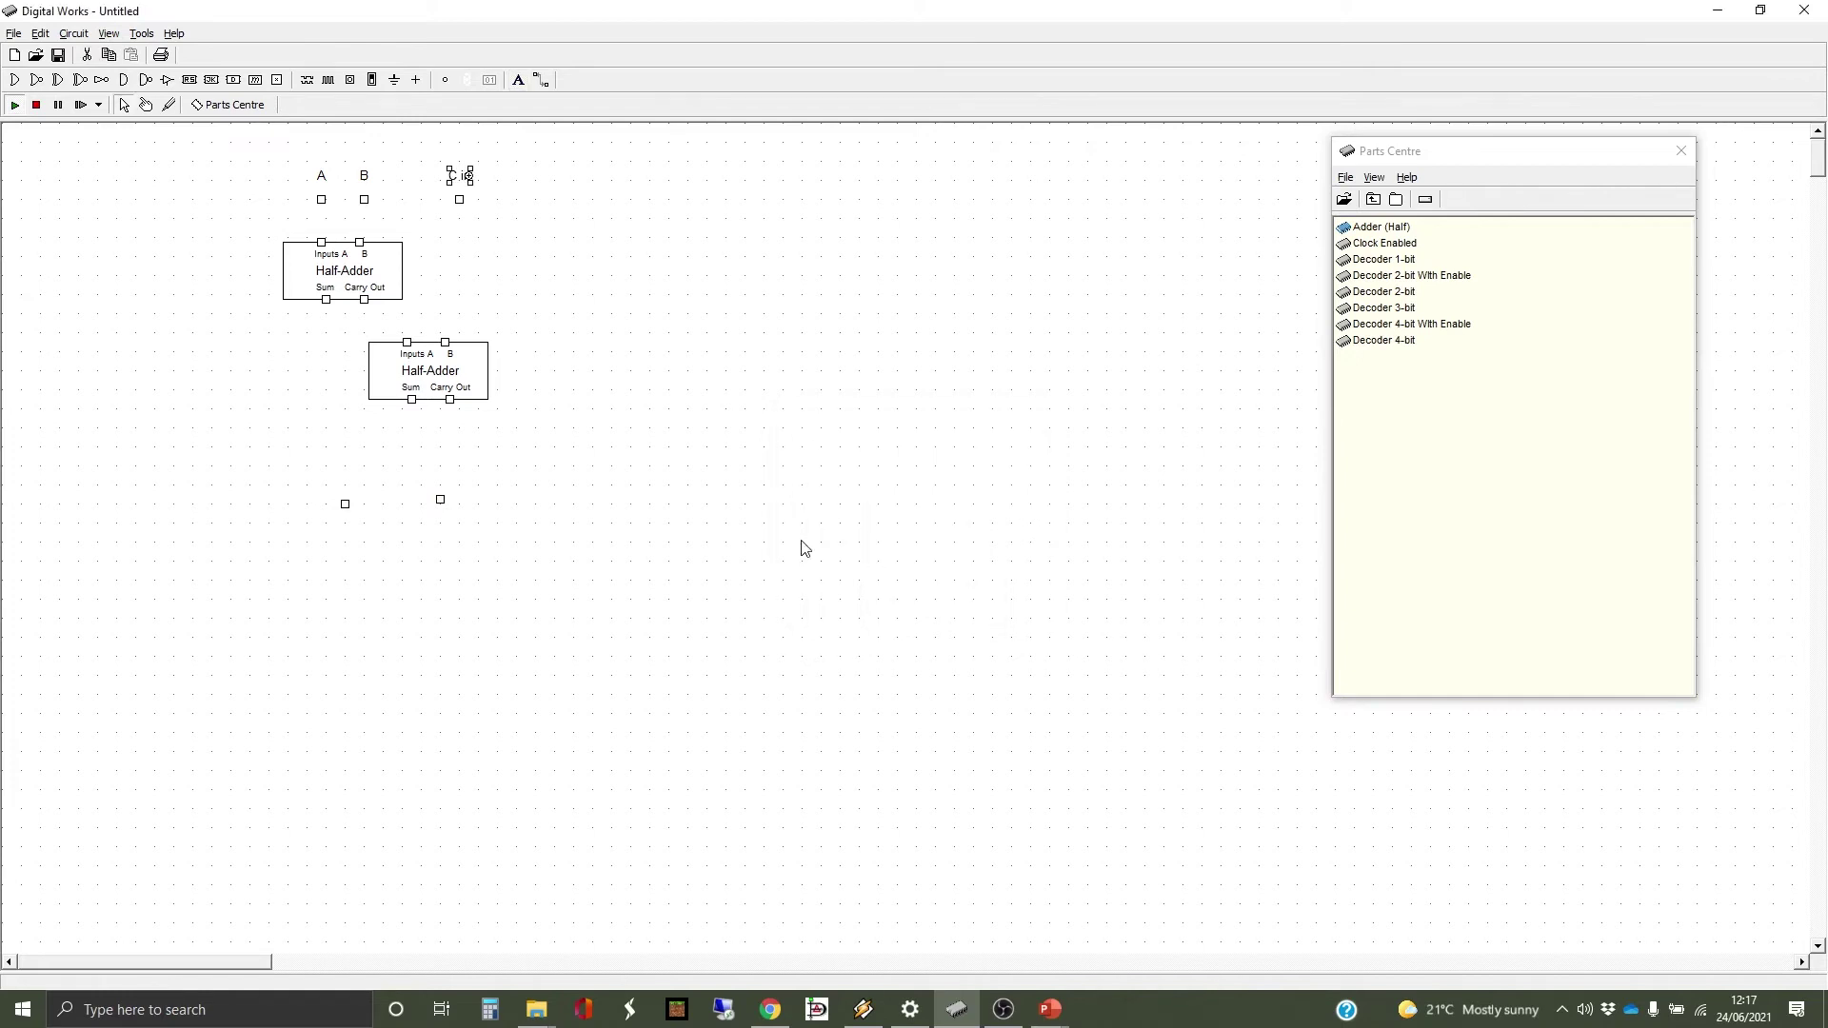
Step: Add the annotation "Sum" below the first output tag
{"action": "left_click", "coordinate": [519, 80]}
{"action": "left_click", "coordinate": [340, 534]}
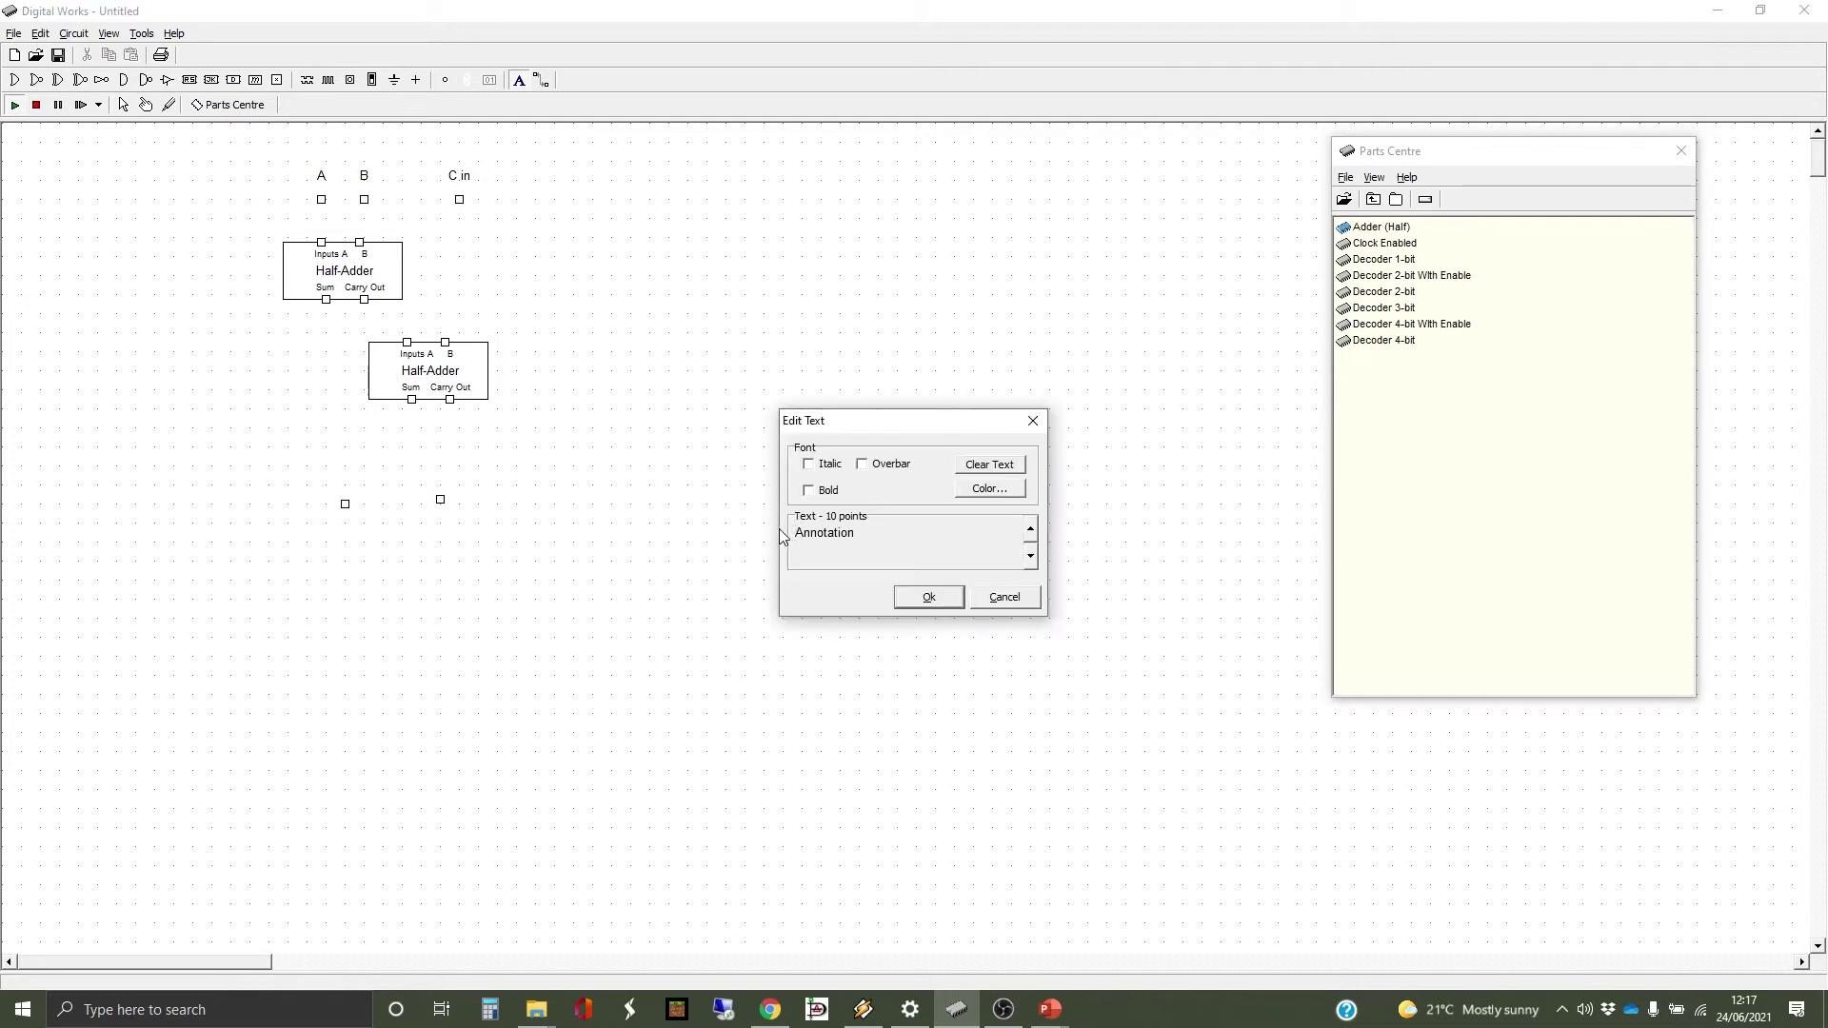
{"action": "left_click_drag", "start_coordinate": [920, 540], "coordinate": [755, 542]}
{"action": "type", "text": "Sum"}
{"action": "left_click", "coordinate": [930, 594]}
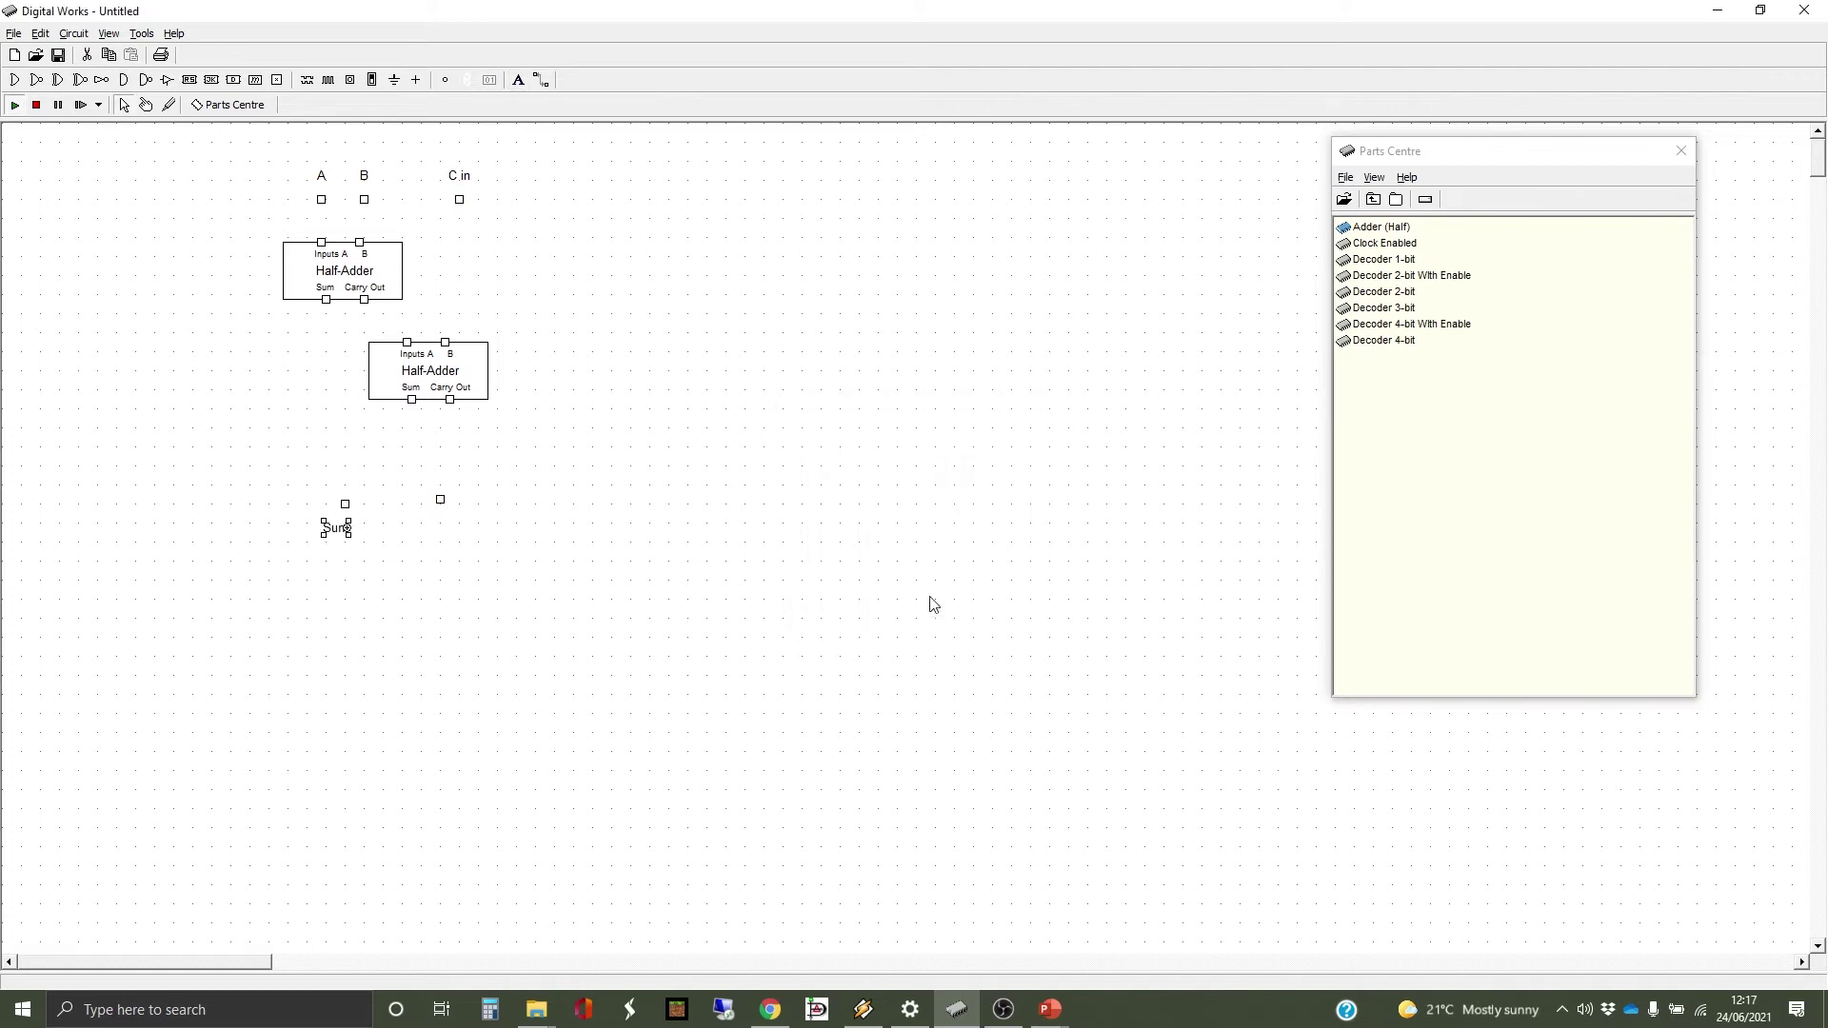
Step: Add the annotation "C out" below the second output tag
{"action": "left_click", "coordinate": [519, 84]}
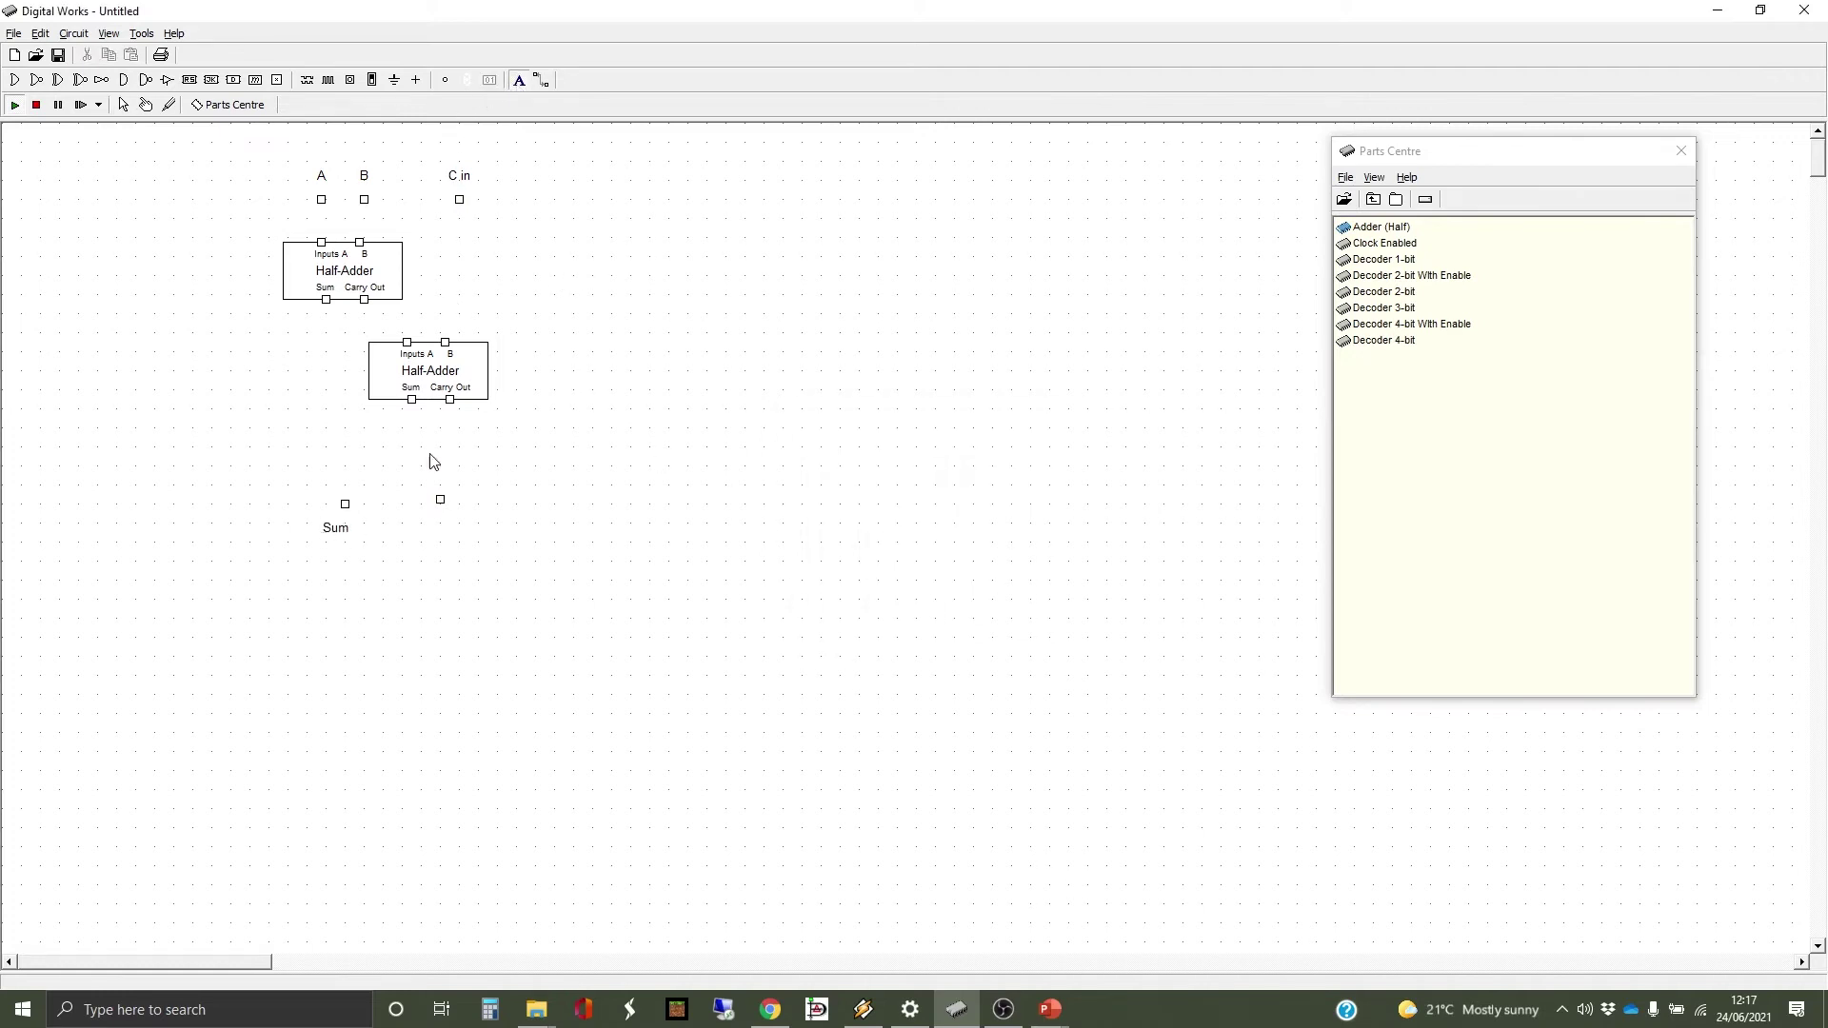
{"action": "left_click", "coordinate": [442, 524]}
{"action": "left_click_drag", "start_coordinate": [859, 535], "coordinate": [746, 535]}
{"action": "type", "text": "C "}
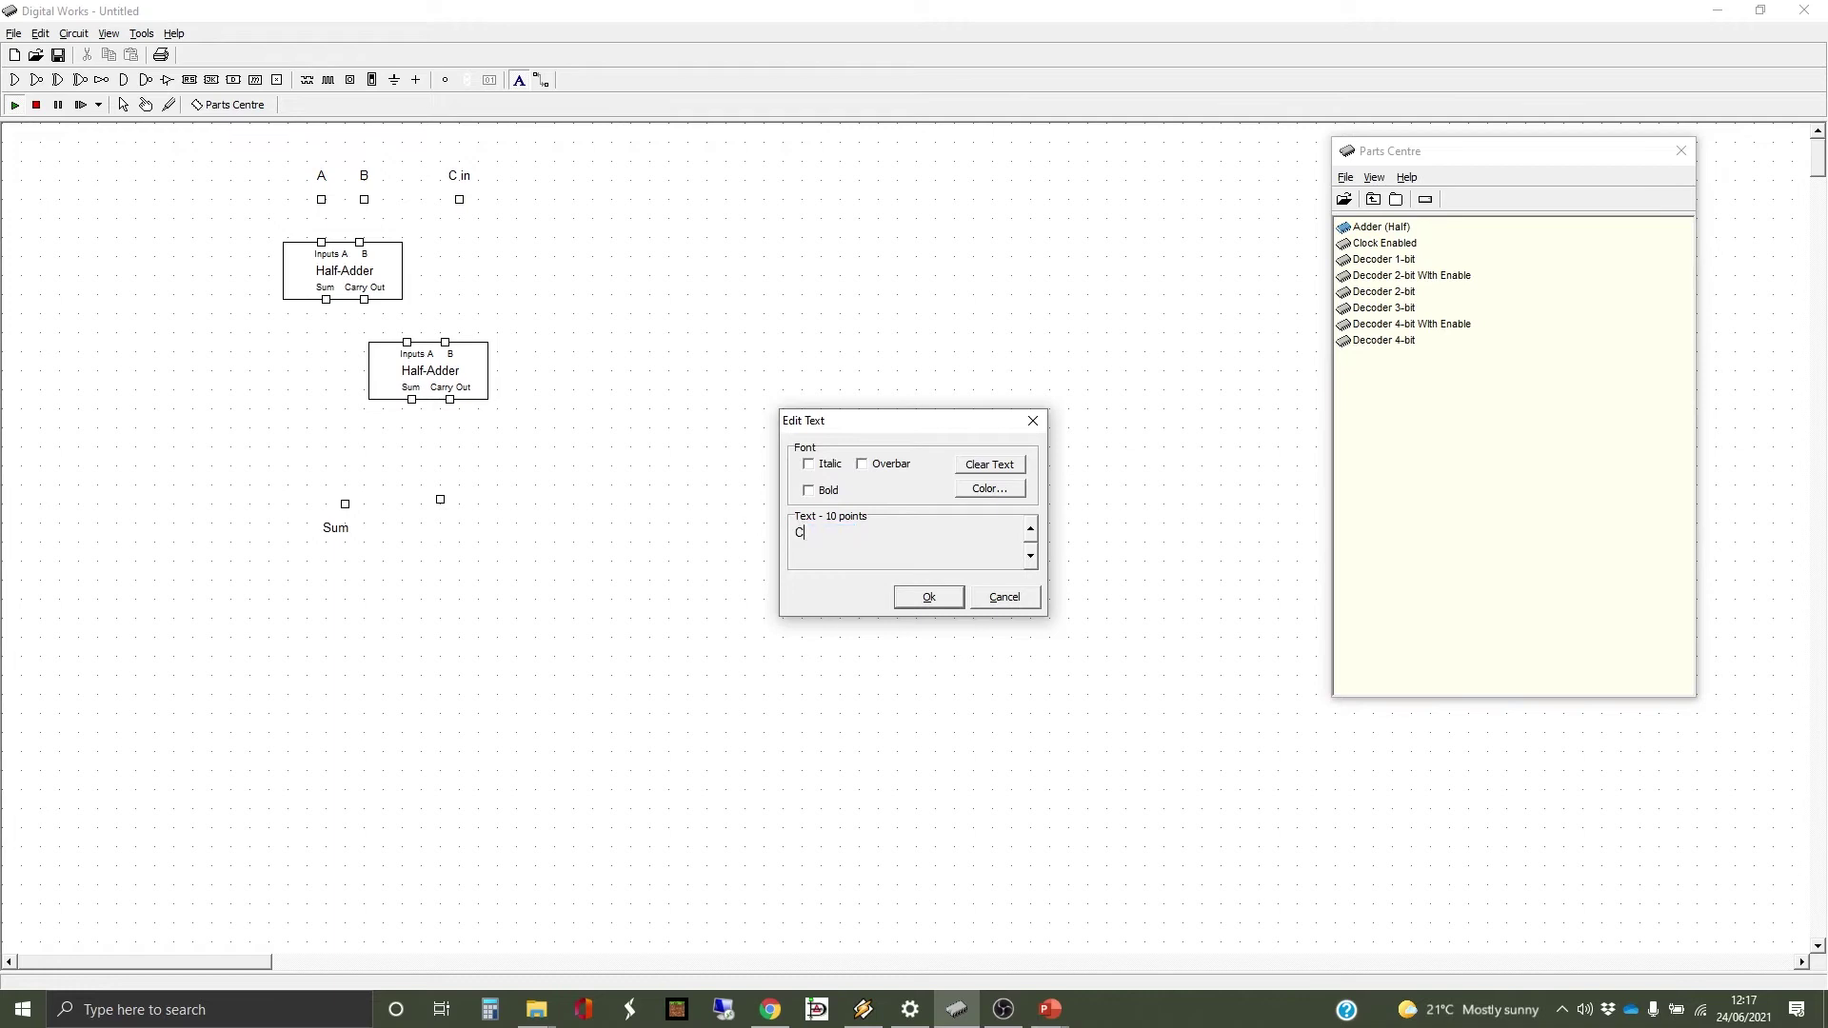
{"action": "type", "text": "OUt"}
{"action": "key", "text": "BackSpace"}
{"action": "key", "text": "BackSpace"}
{"action": "type", "text": "ou"}
{"action": "key", "text": "Return"}
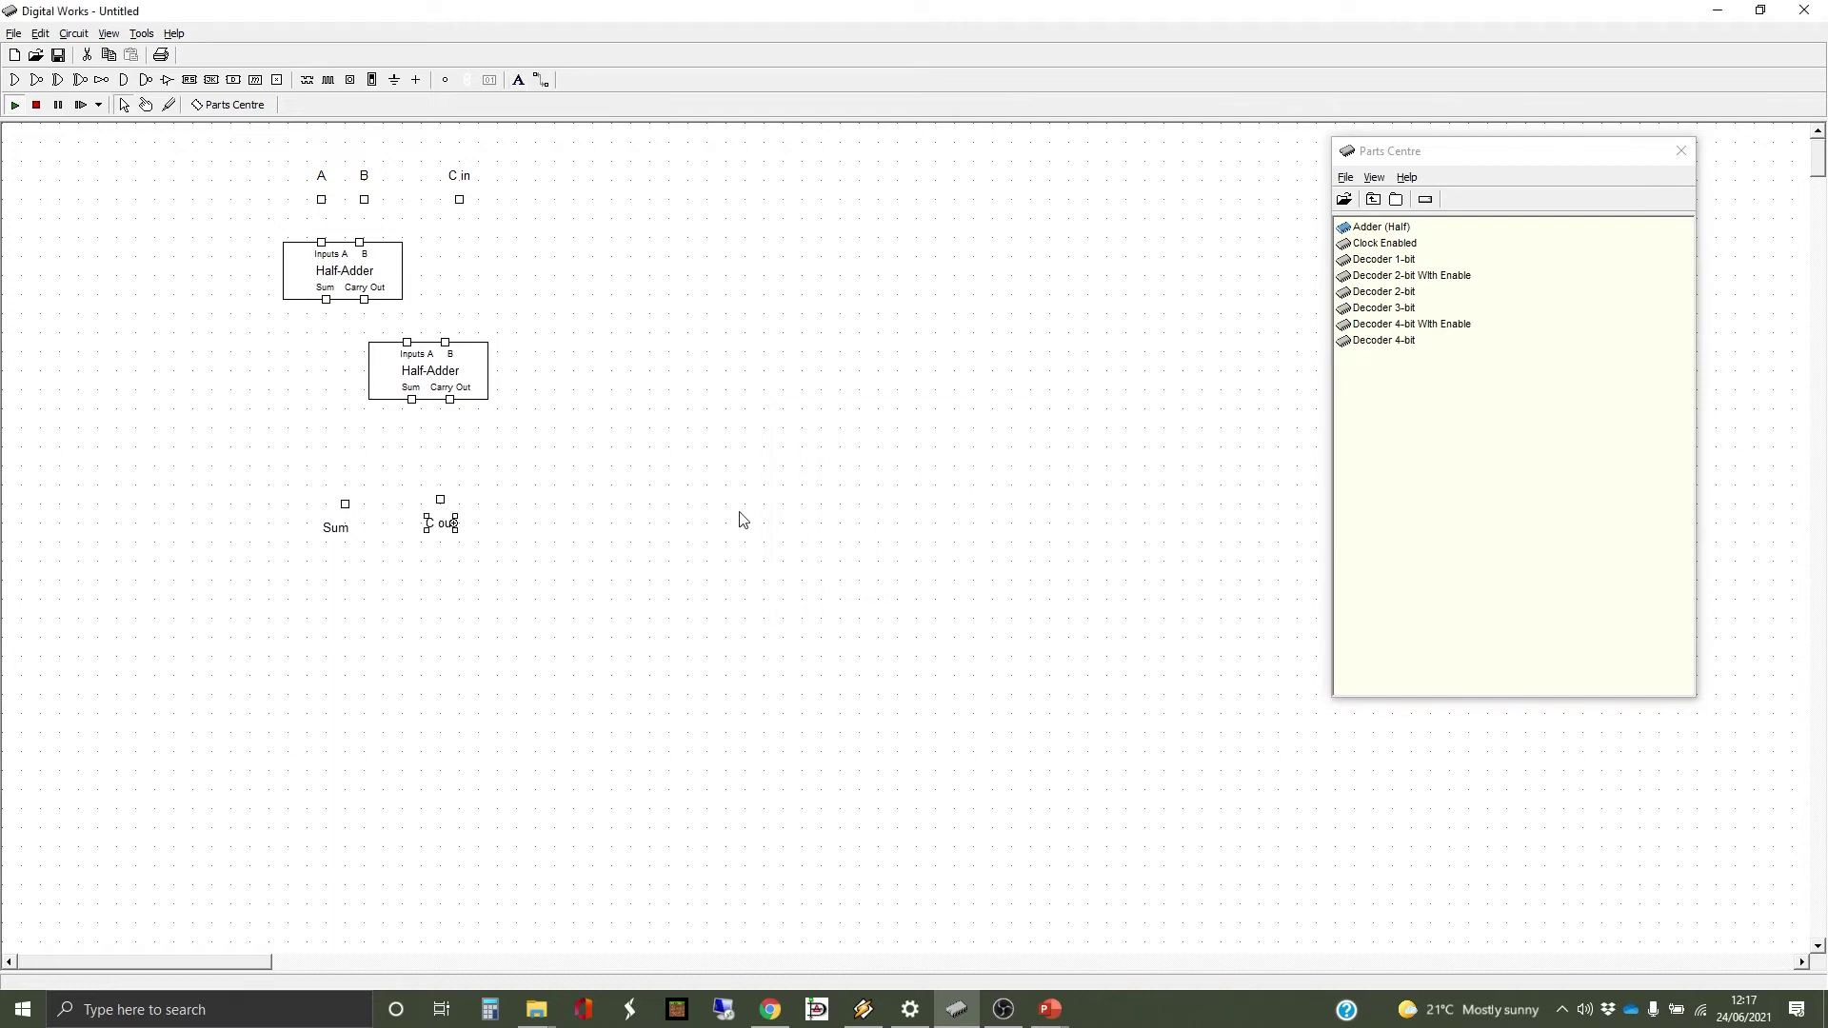
{"action": "left_click", "coordinate": [652, 476]}
Step: Wire A and B to the upper half-adder, its Sum and C in to the lower one, and the lower Sum to the Sum tag
{"action": "left_click", "coordinate": [537, 81]}
{"action": "left_click_drag", "start_coordinate": [321, 199], "coordinate": [407, 339]}
{"action": "left_click_drag", "start_coordinate": [463, 198], "coordinate": [450, 336]}
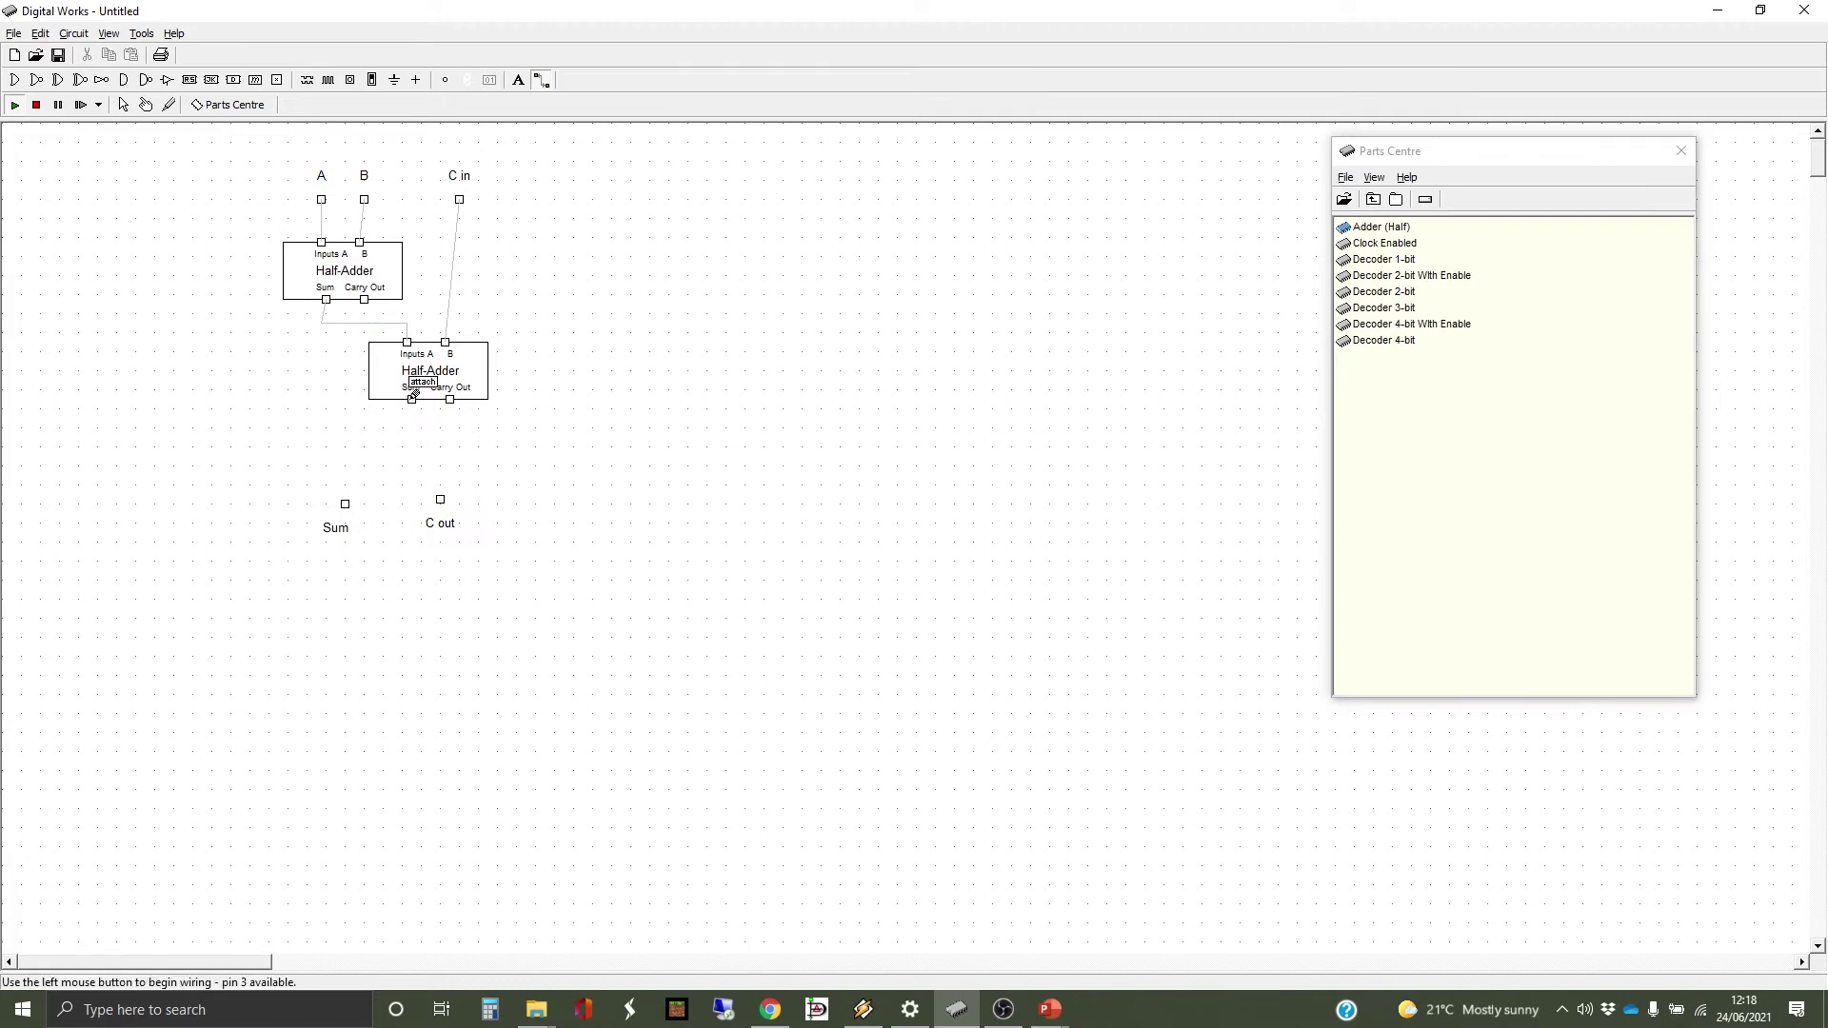
{"action": "left_click_drag", "start_coordinate": [416, 399], "coordinate": [347, 503]}
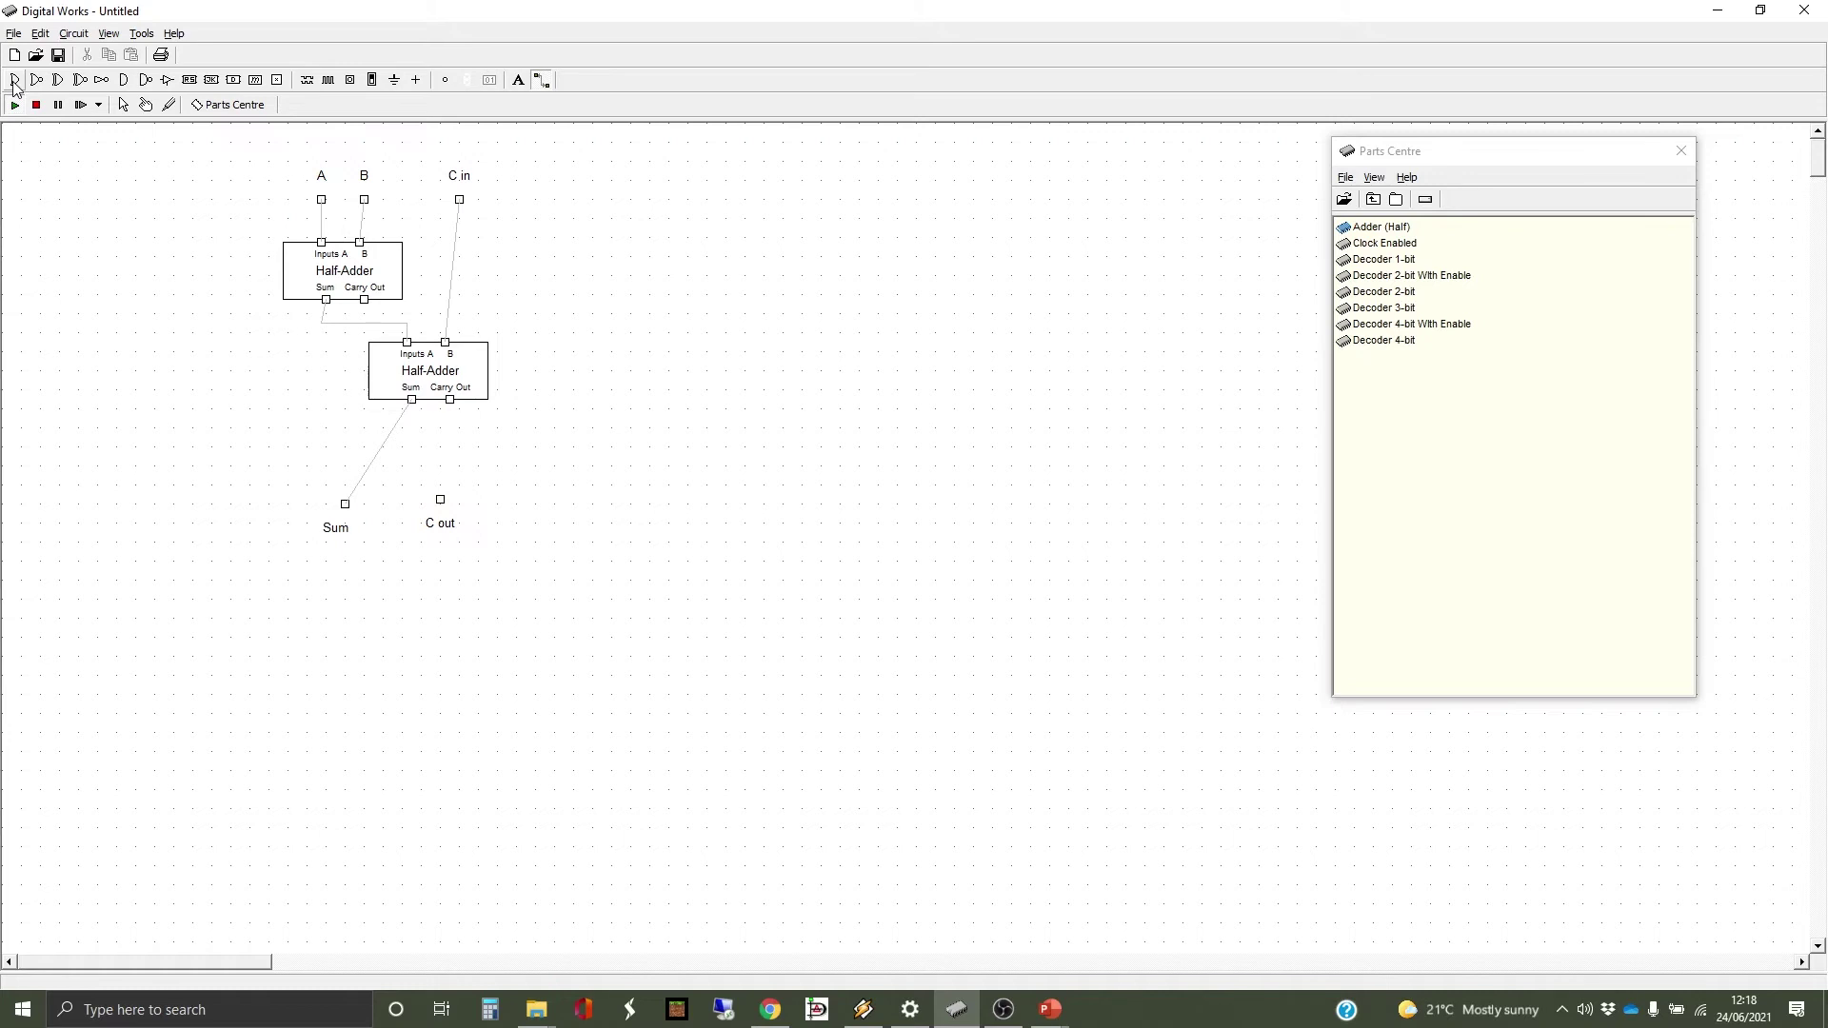
Step: Place an OR gate to the lower right of the second half-adder and rotate it so its inputs face up
{"action": "left_click", "coordinate": [14, 82]}
{"action": "left_click", "coordinate": [562, 449]}
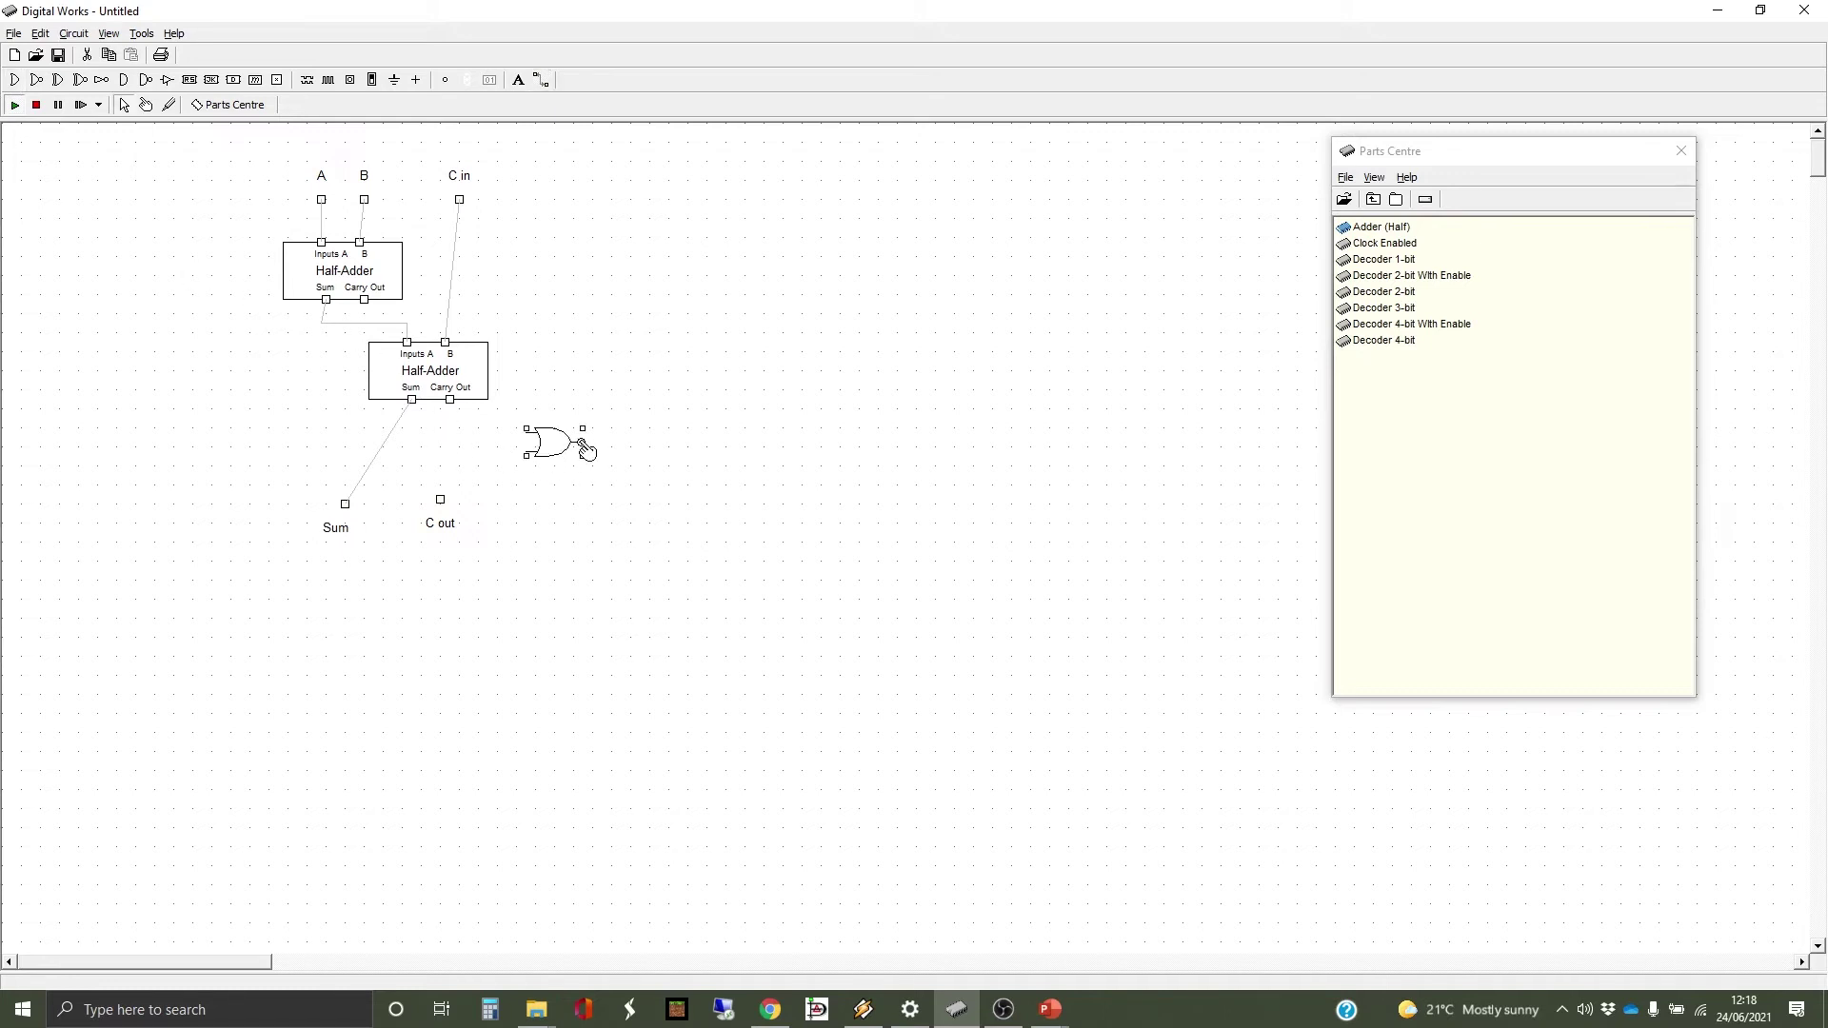
{"action": "right_click", "coordinate": [570, 455]}
{"action": "left_click_drag", "start_coordinate": [555, 457], "coordinate": [551, 465]}
Step: Wire both half-adders' Carry Out pins to the OR gate inputs and the gate's output to the C out tag
{"action": "left_click", "coordinate": [542, 82]}
{"action": "left_click", "coordinate": [455, 393]}
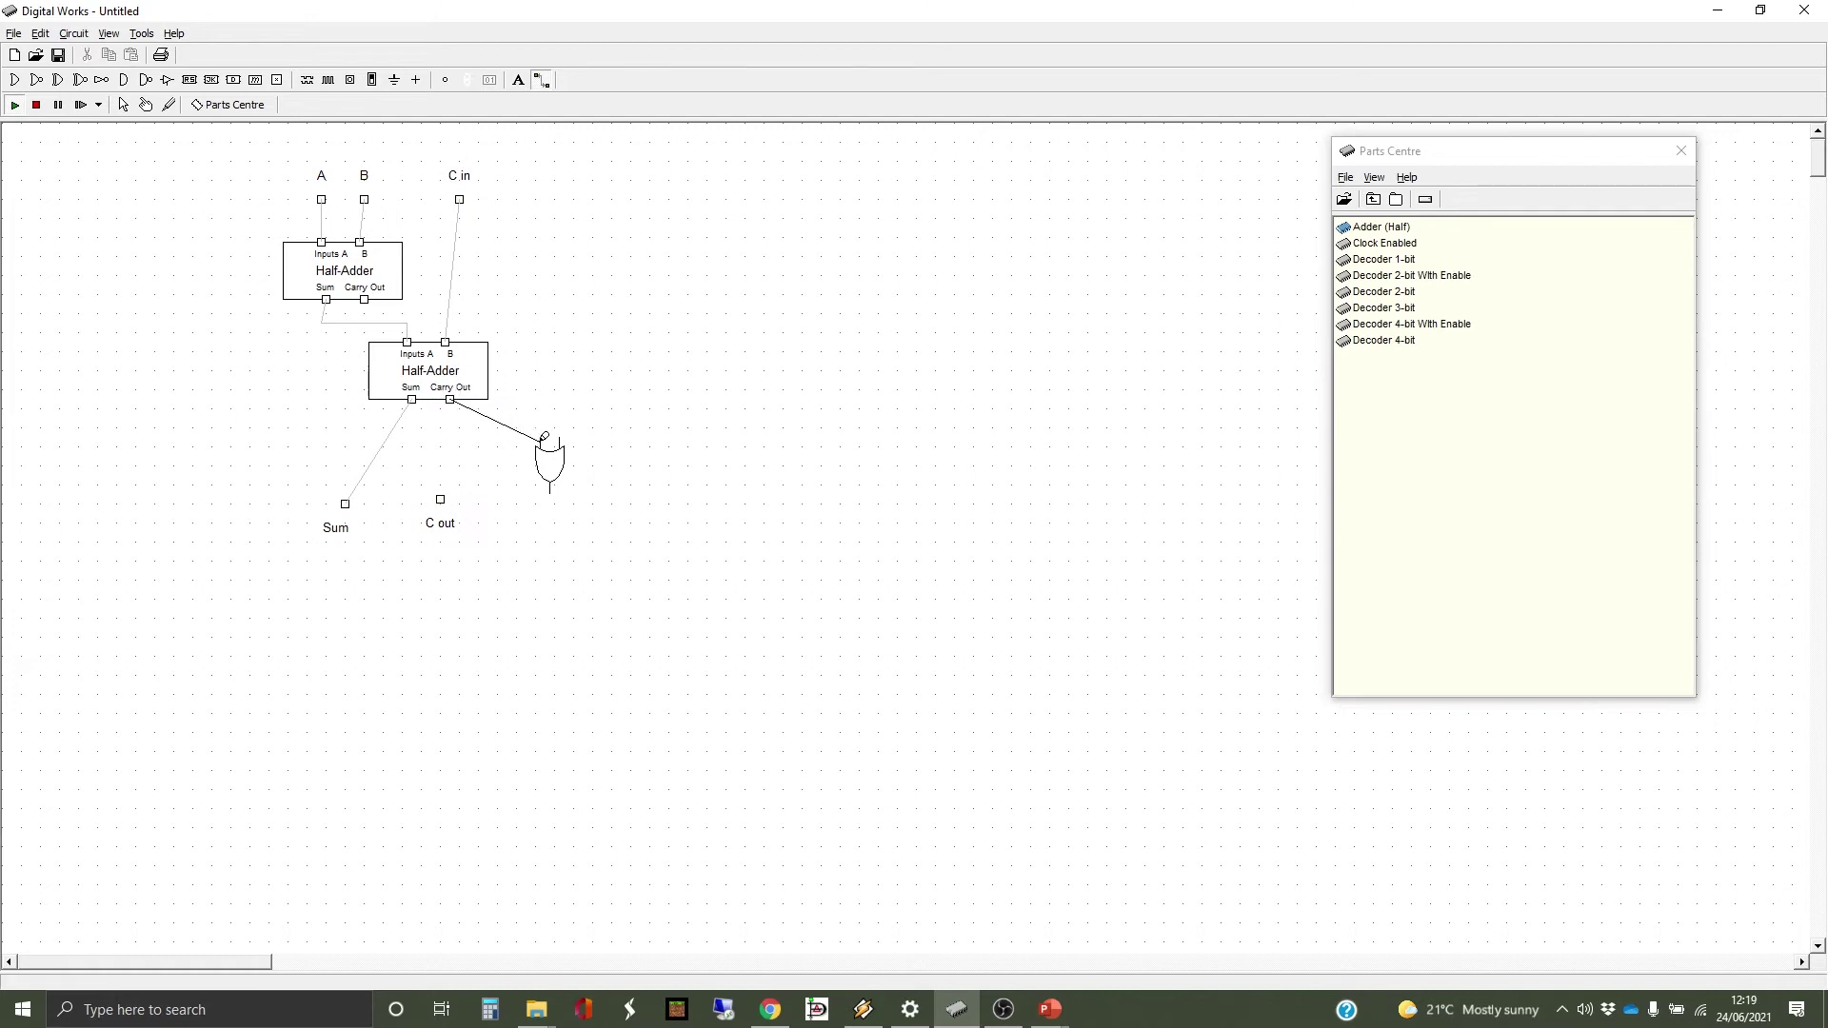
{"action": "left_click", "coordinate": [544, 431]}
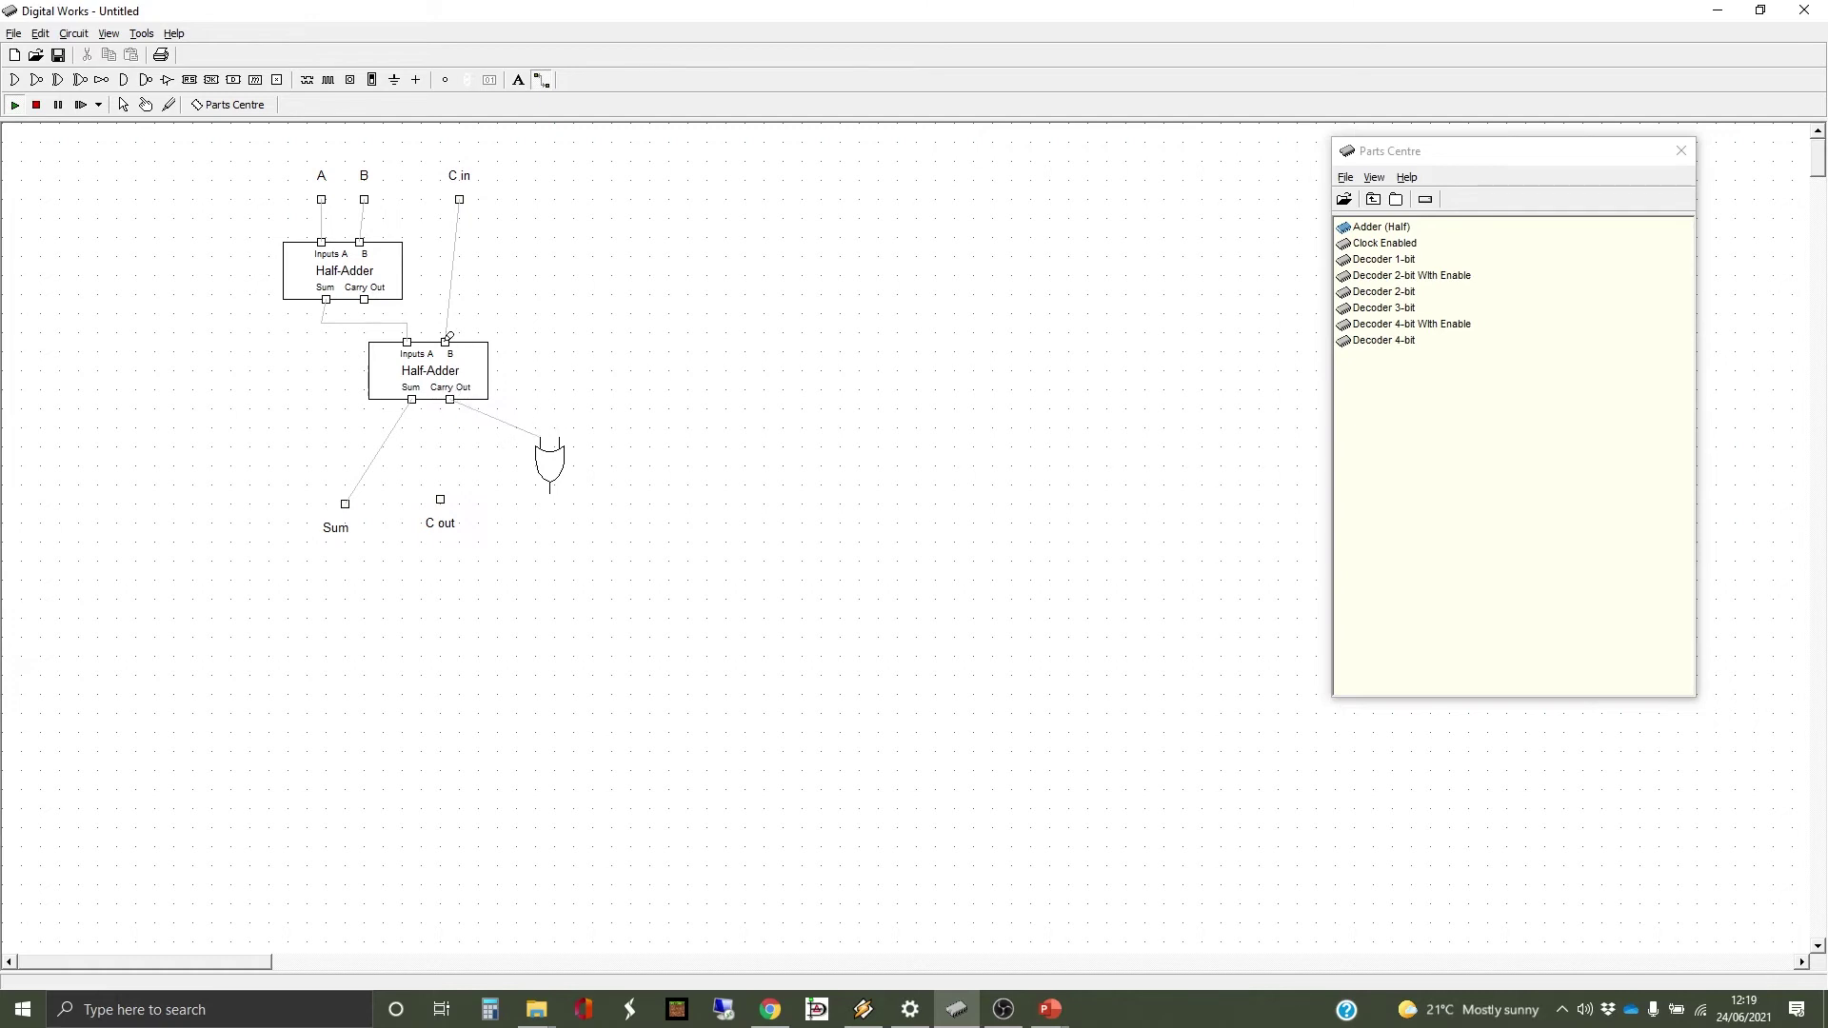
{"action": "left_click", "coordinate": [364, 294]}
{"action": "left_click", "coordinate": [561, 434]}
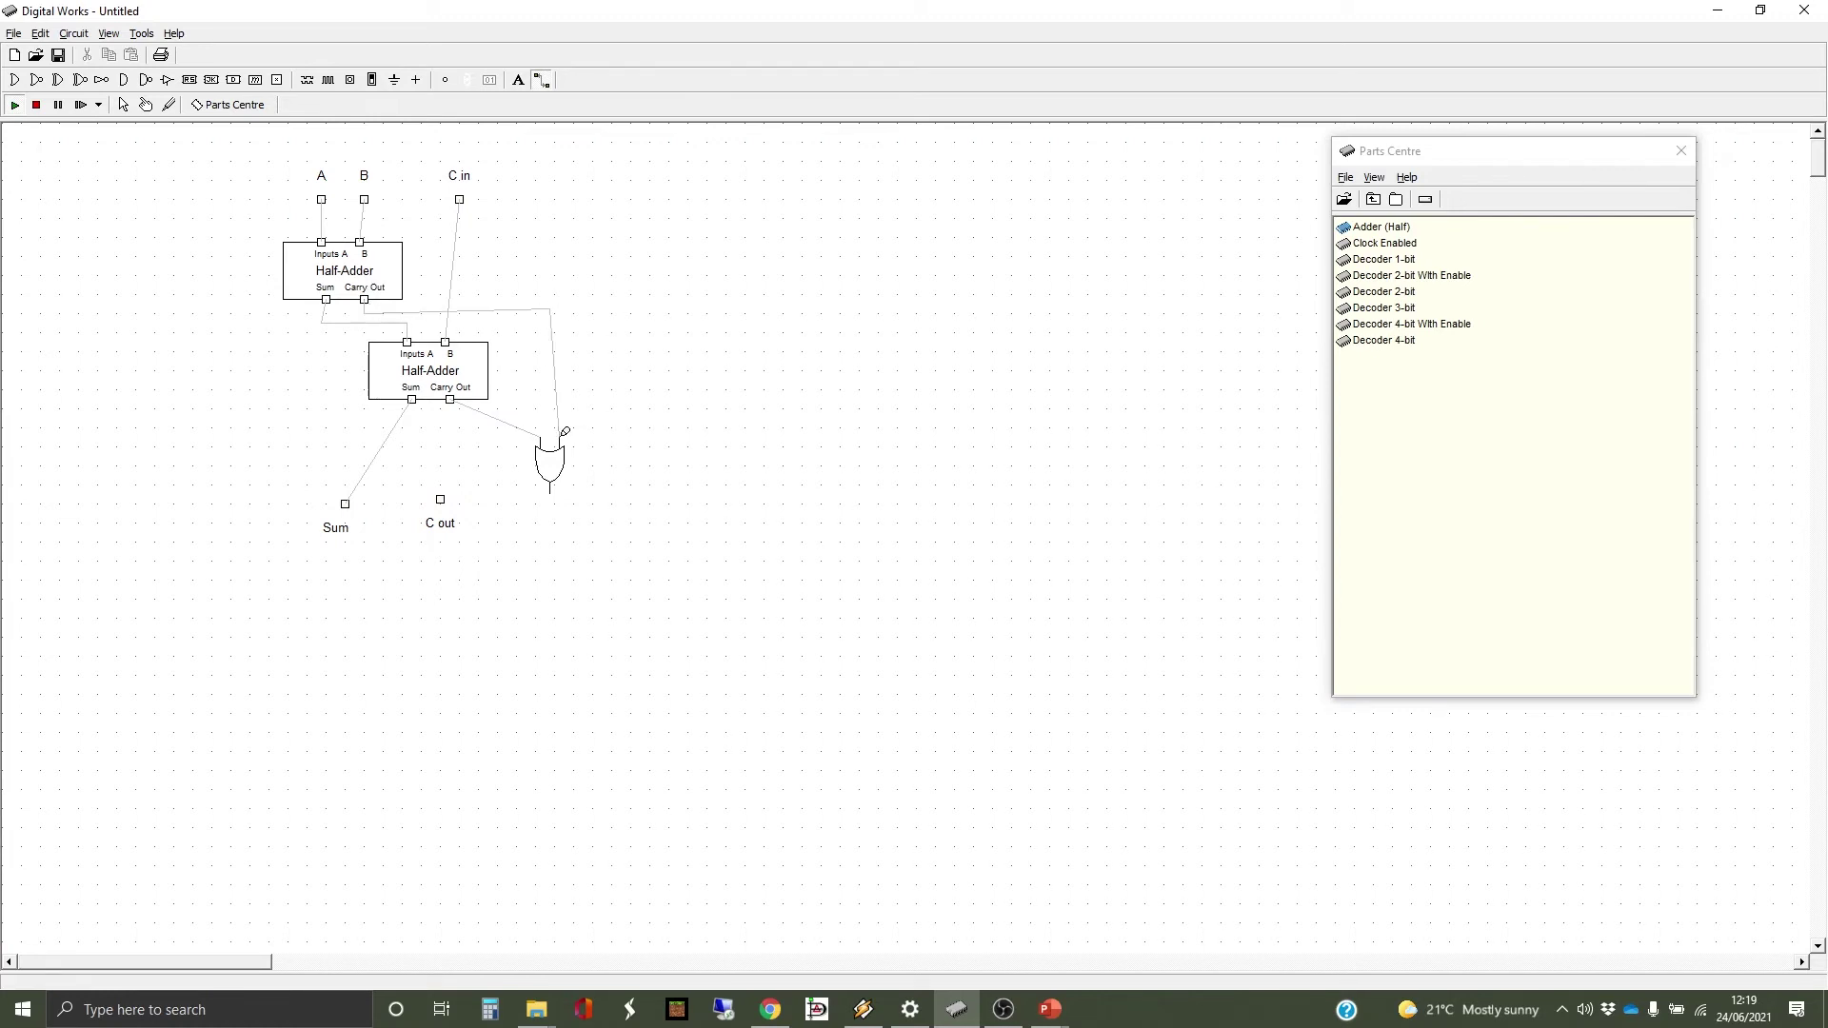
{"action": "left_click", "coordinate": [550, 490]}
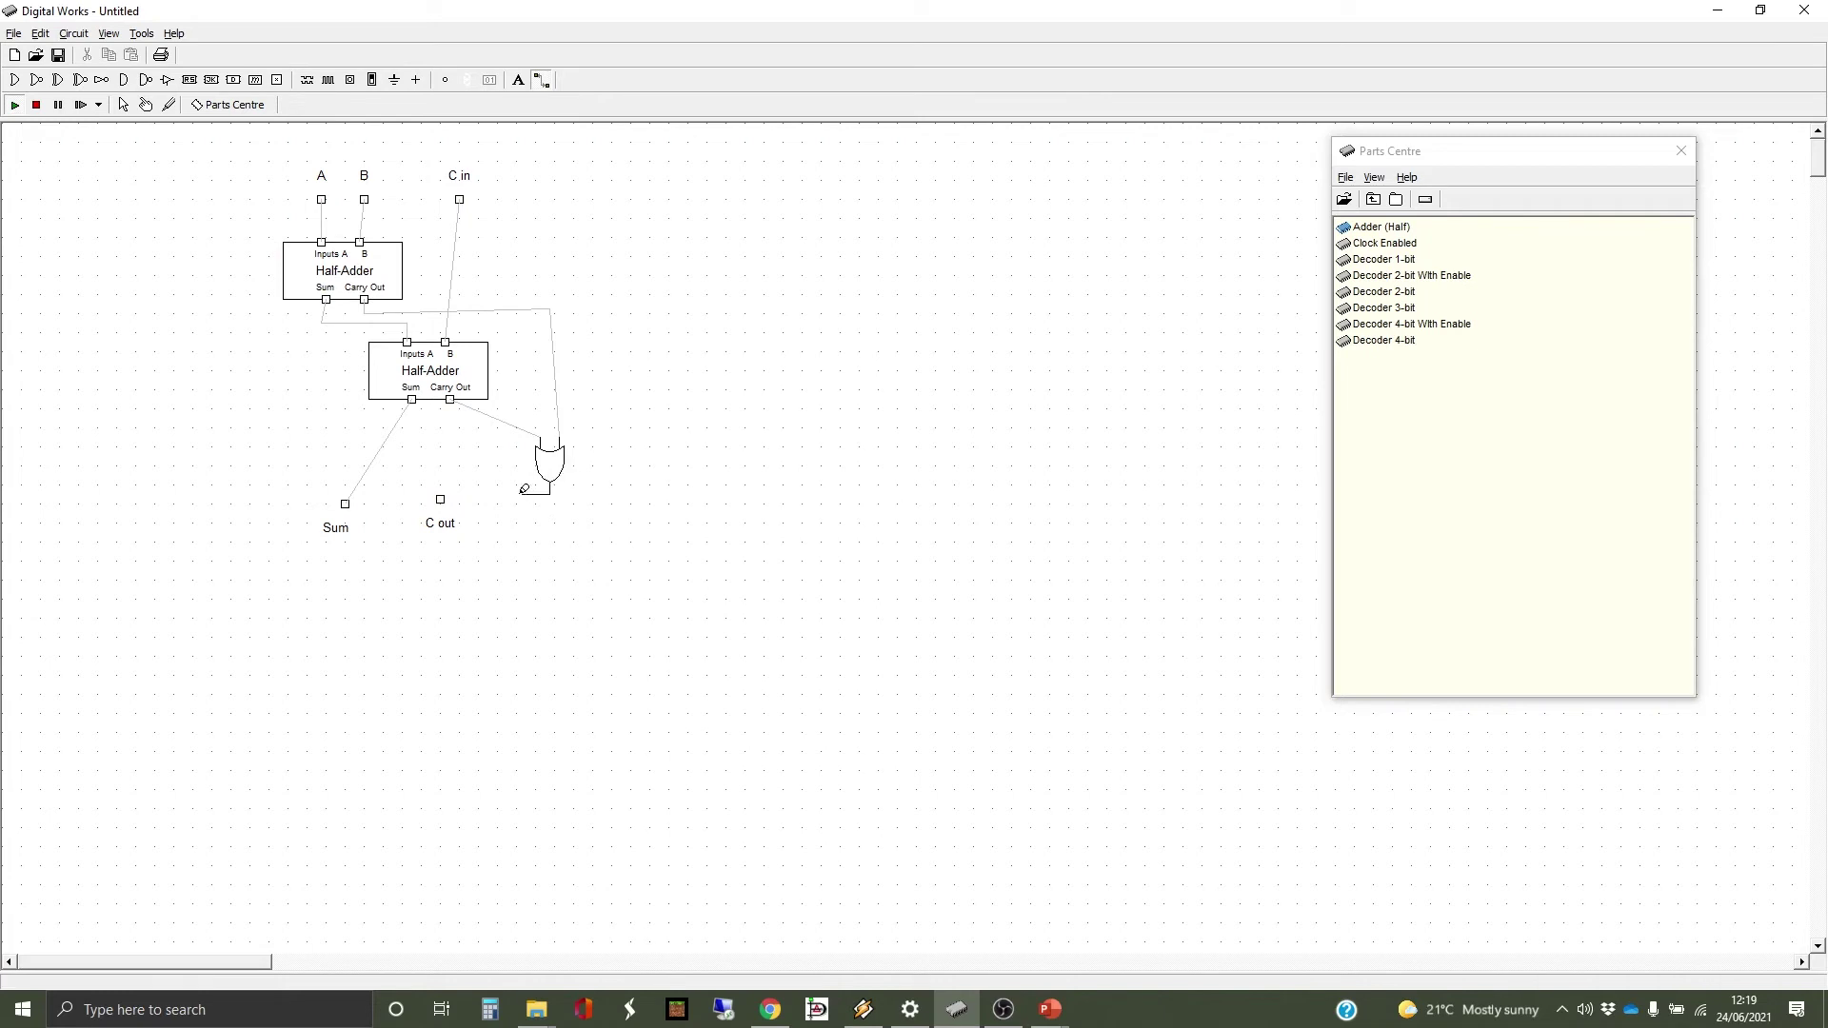
{"action": "left_click", "coordinate": [441, 498]}
Step: Save the circuit as the macro file "Adder 1-bit" in the MyMacros folder
{"action": "left_click", "coordinate": [13, 35]}
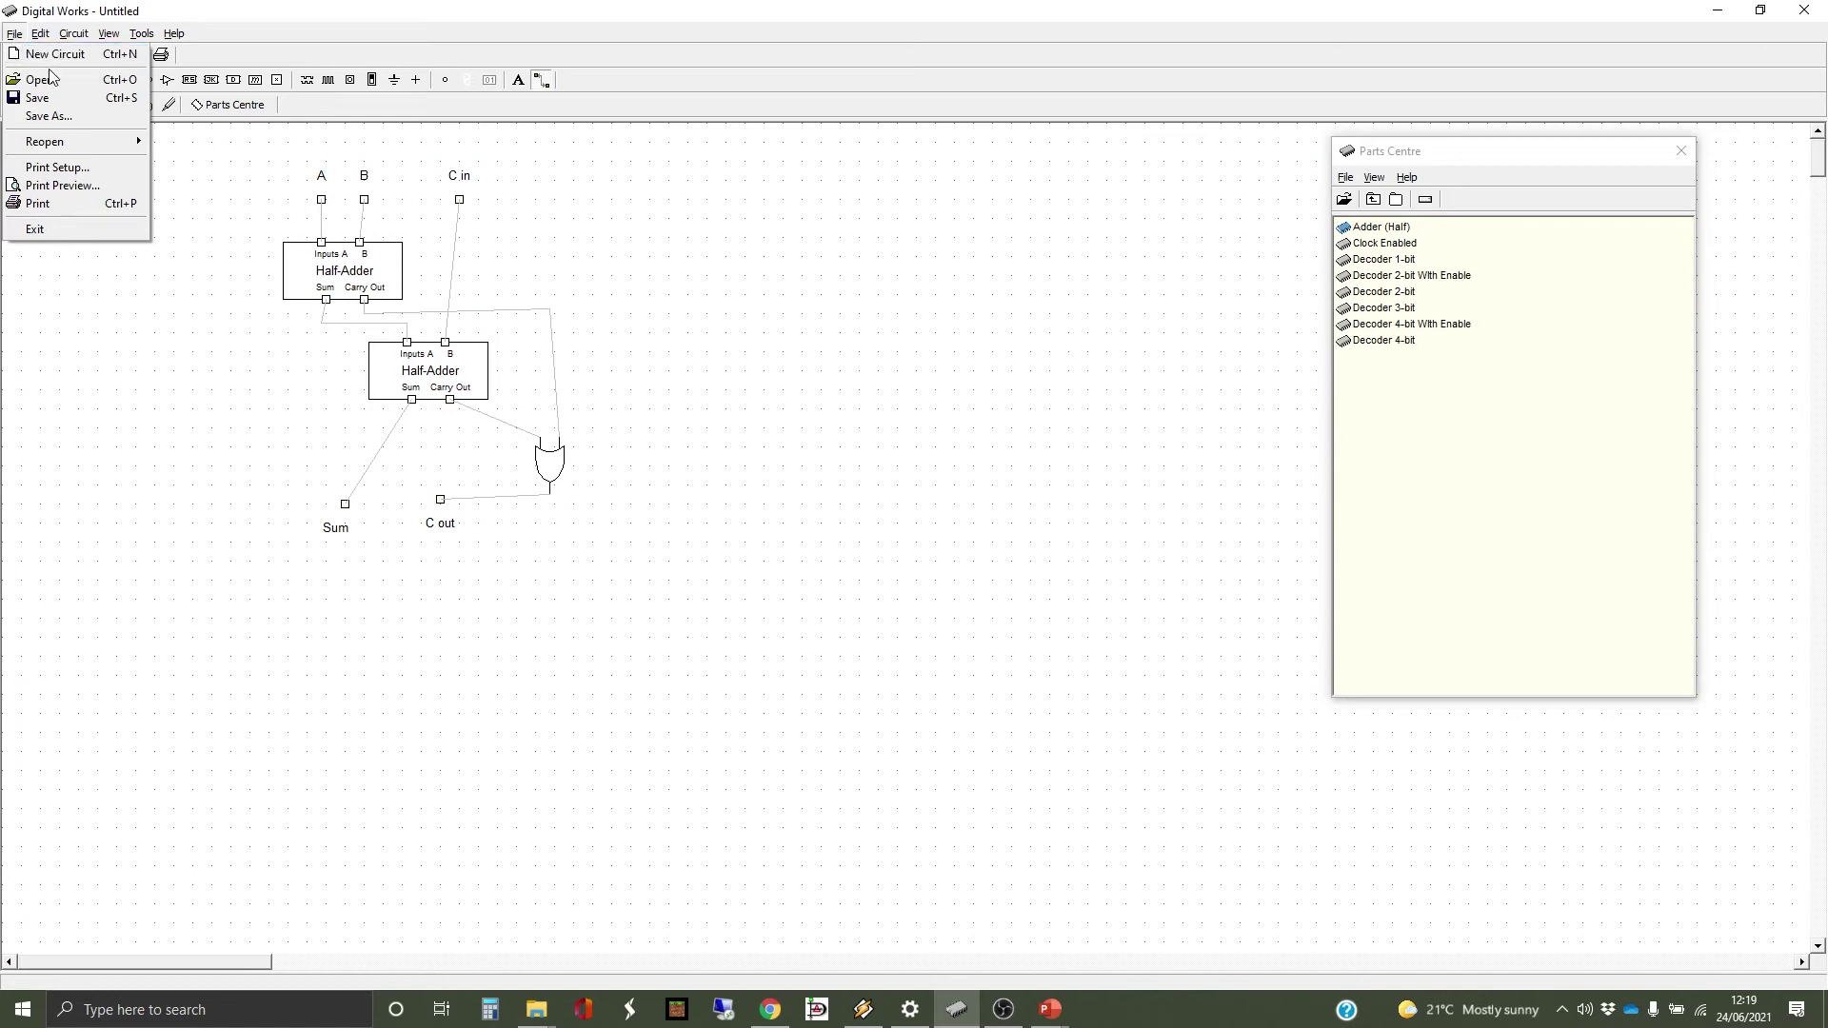
{"action": "left_click", "coordinate": [105, 118]}
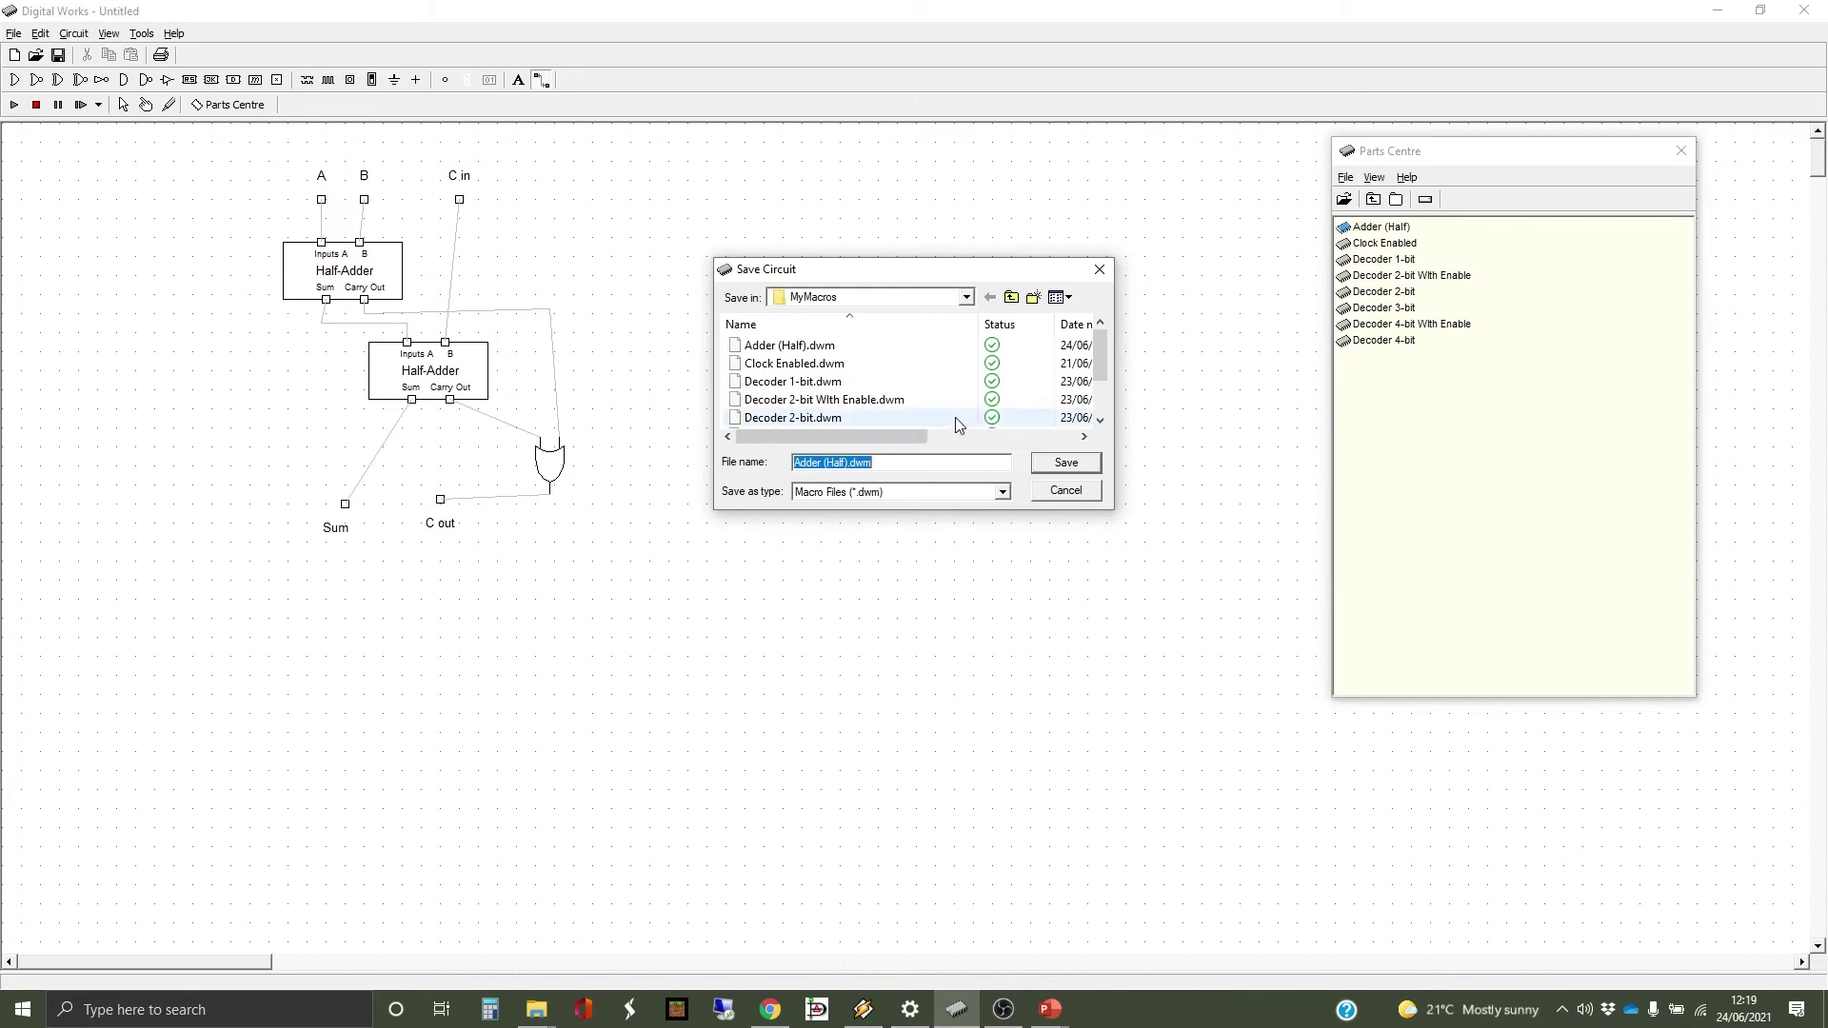
{"action": "left_click", "coordinate": [847, 461]}
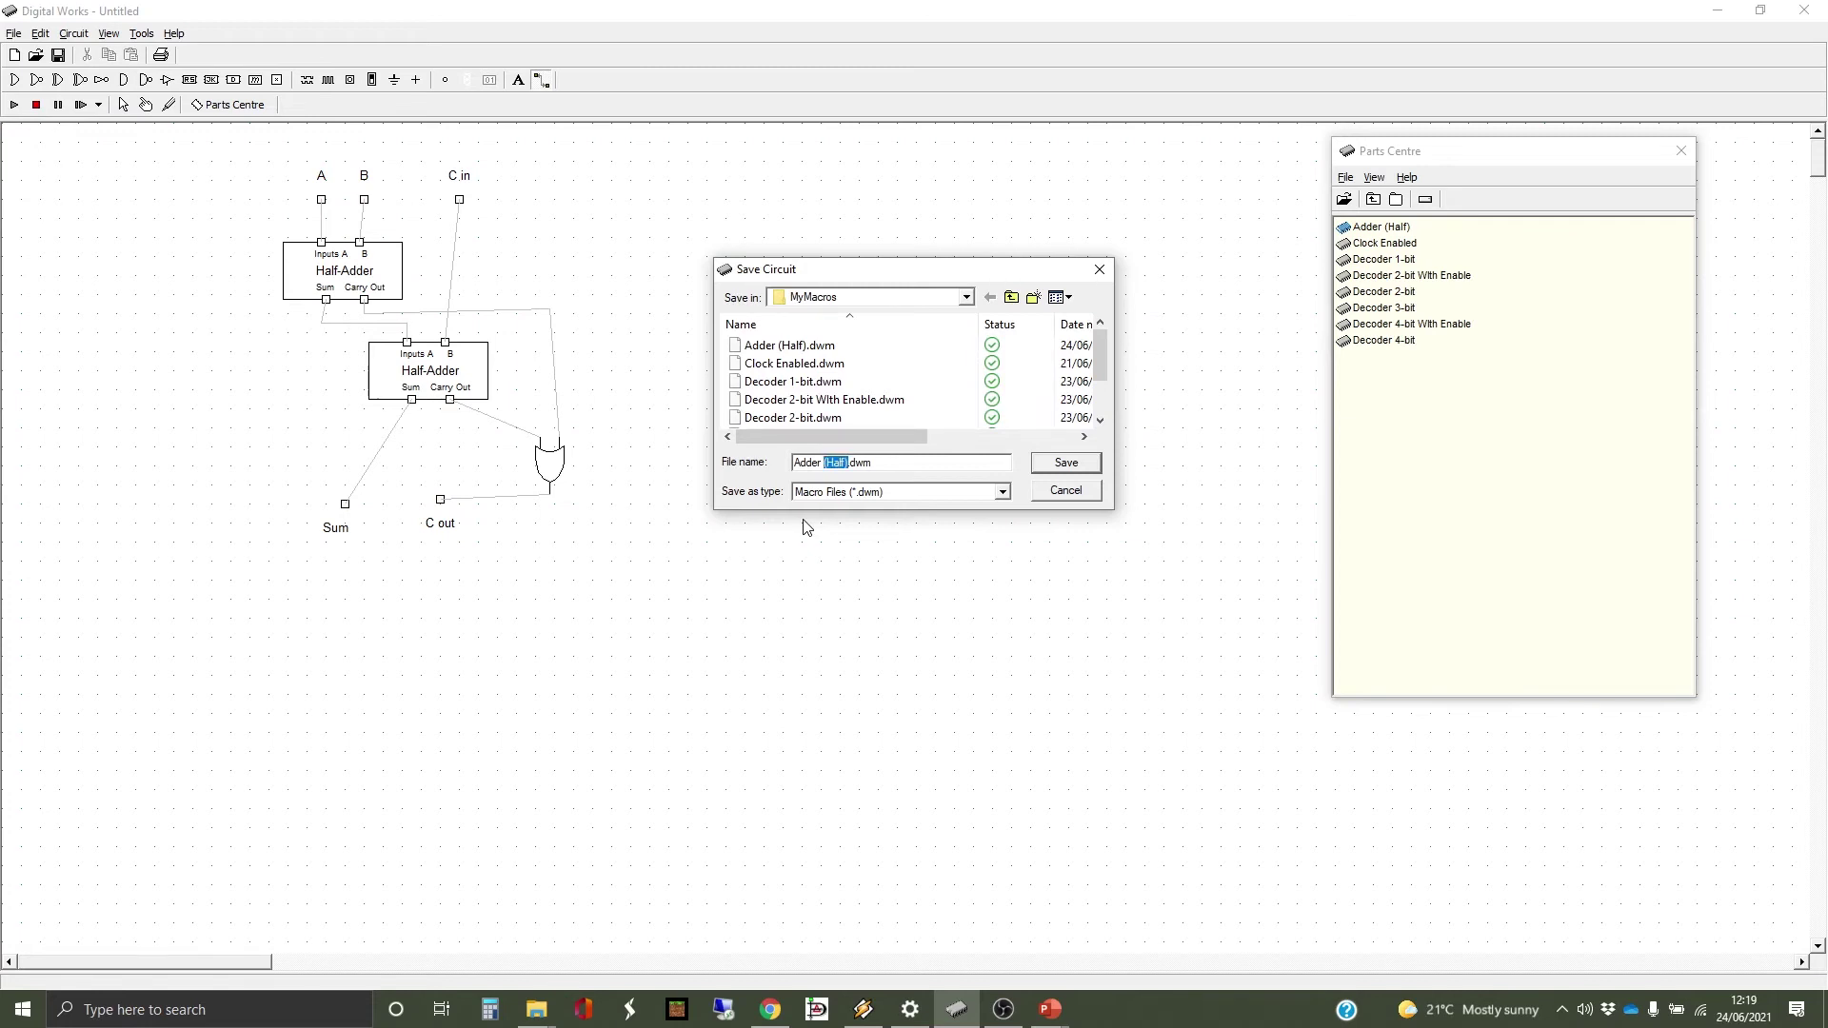
{"action": "type", "text": "1-bit"}
{"action": "key", "text": "Return"}
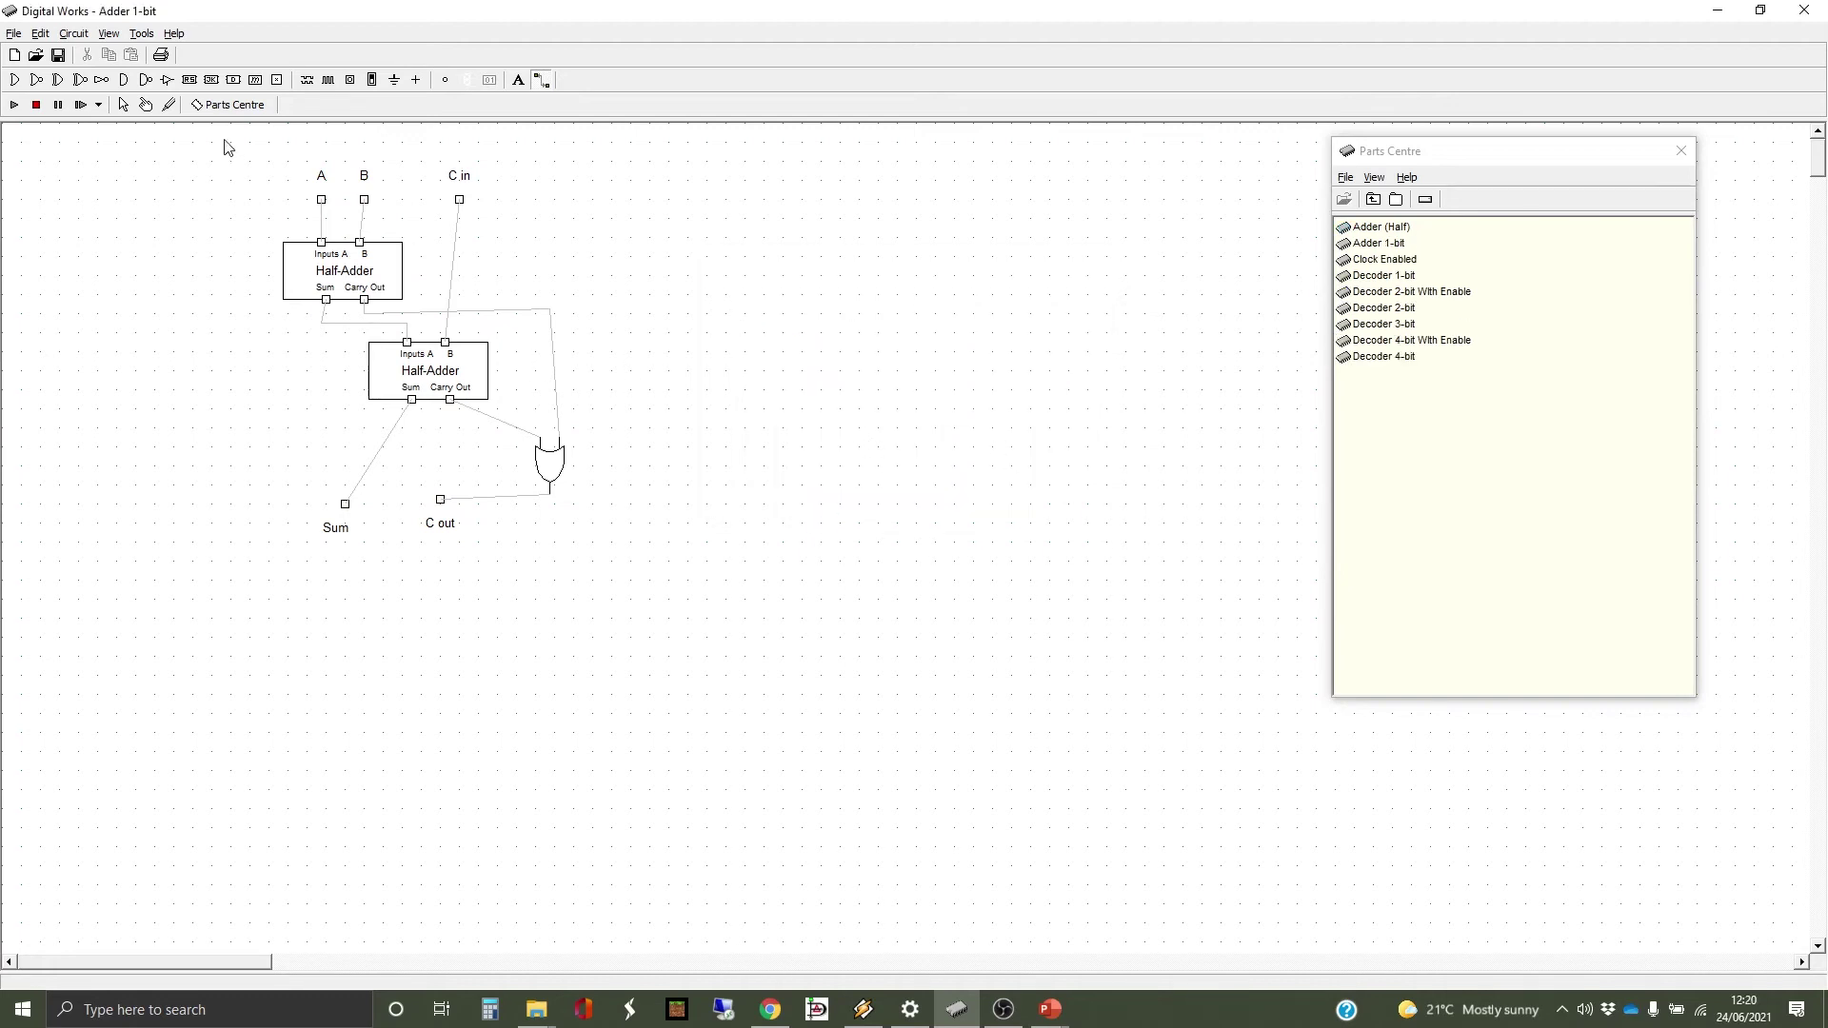
Step: Start a new circuit and place the Adder 1-bit macro on it
{"action": "left_click", "coordinate": [14, 33]}
{"action": "left_click", "coordinate": [22, 55]}
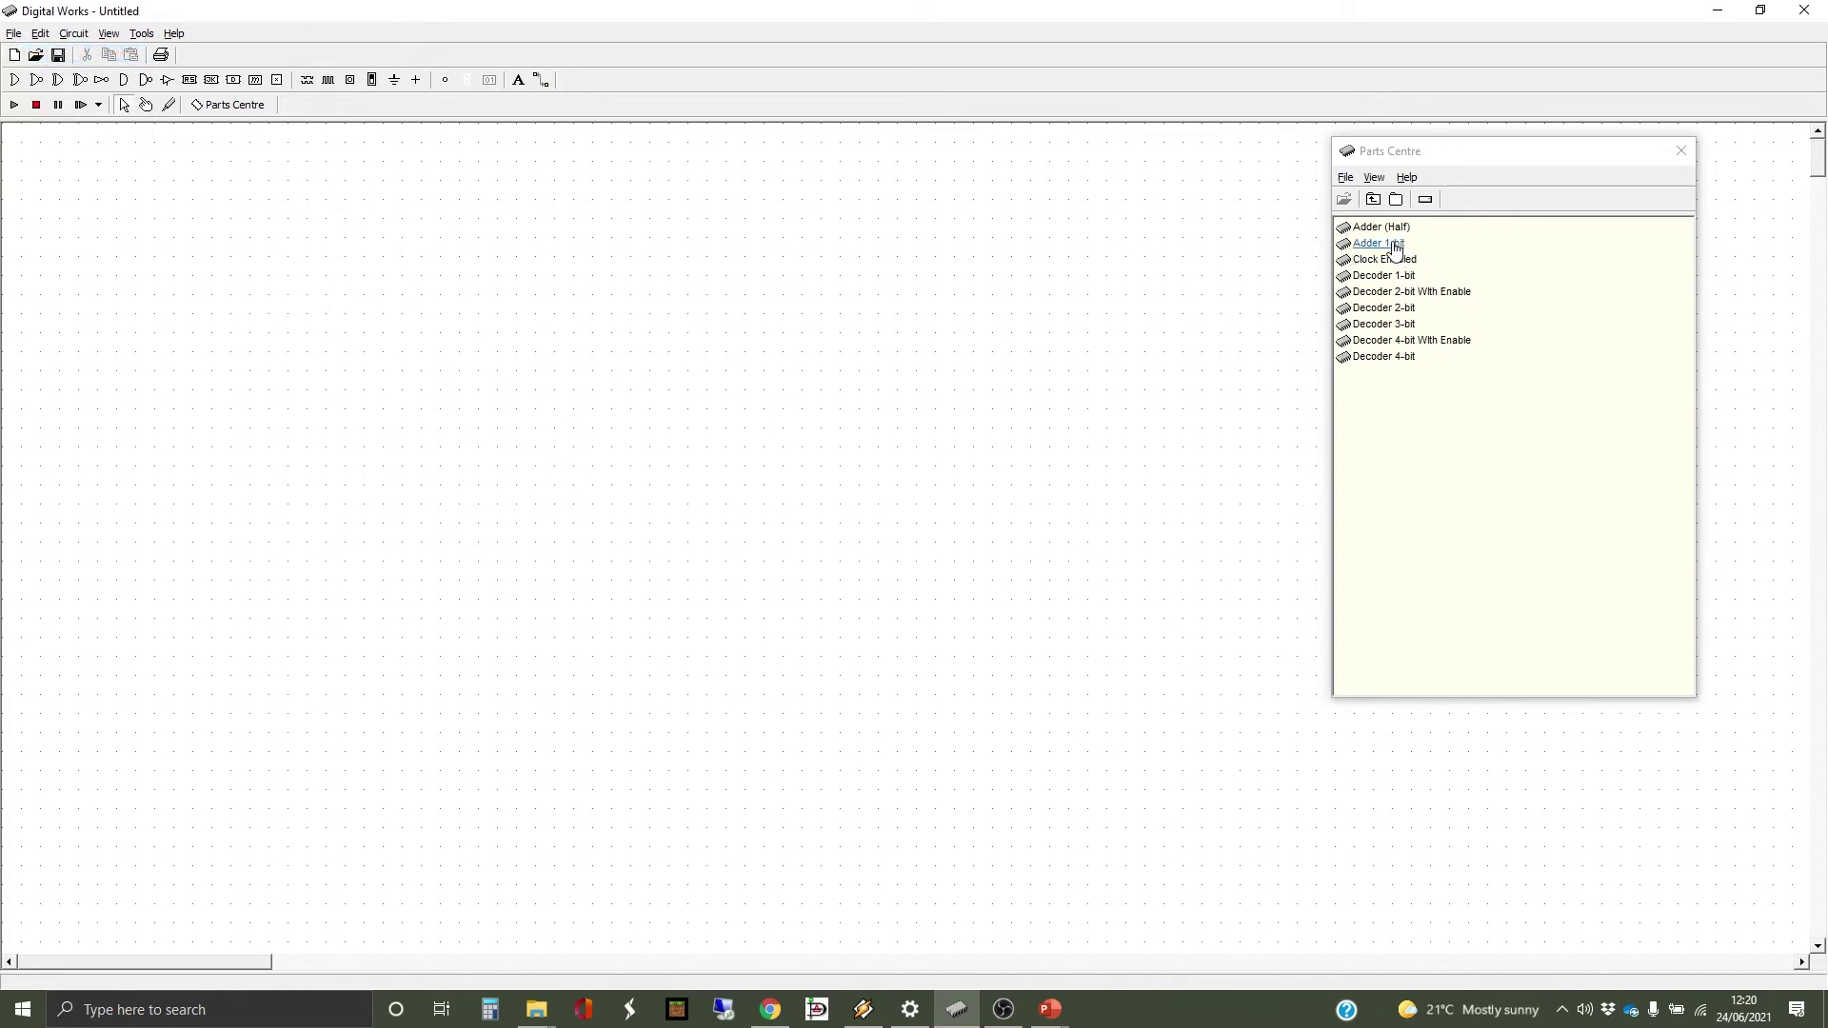
{"action": "left_click_drag", "start_coordinate": [1395, 246], "coordinate": [416, 302]}
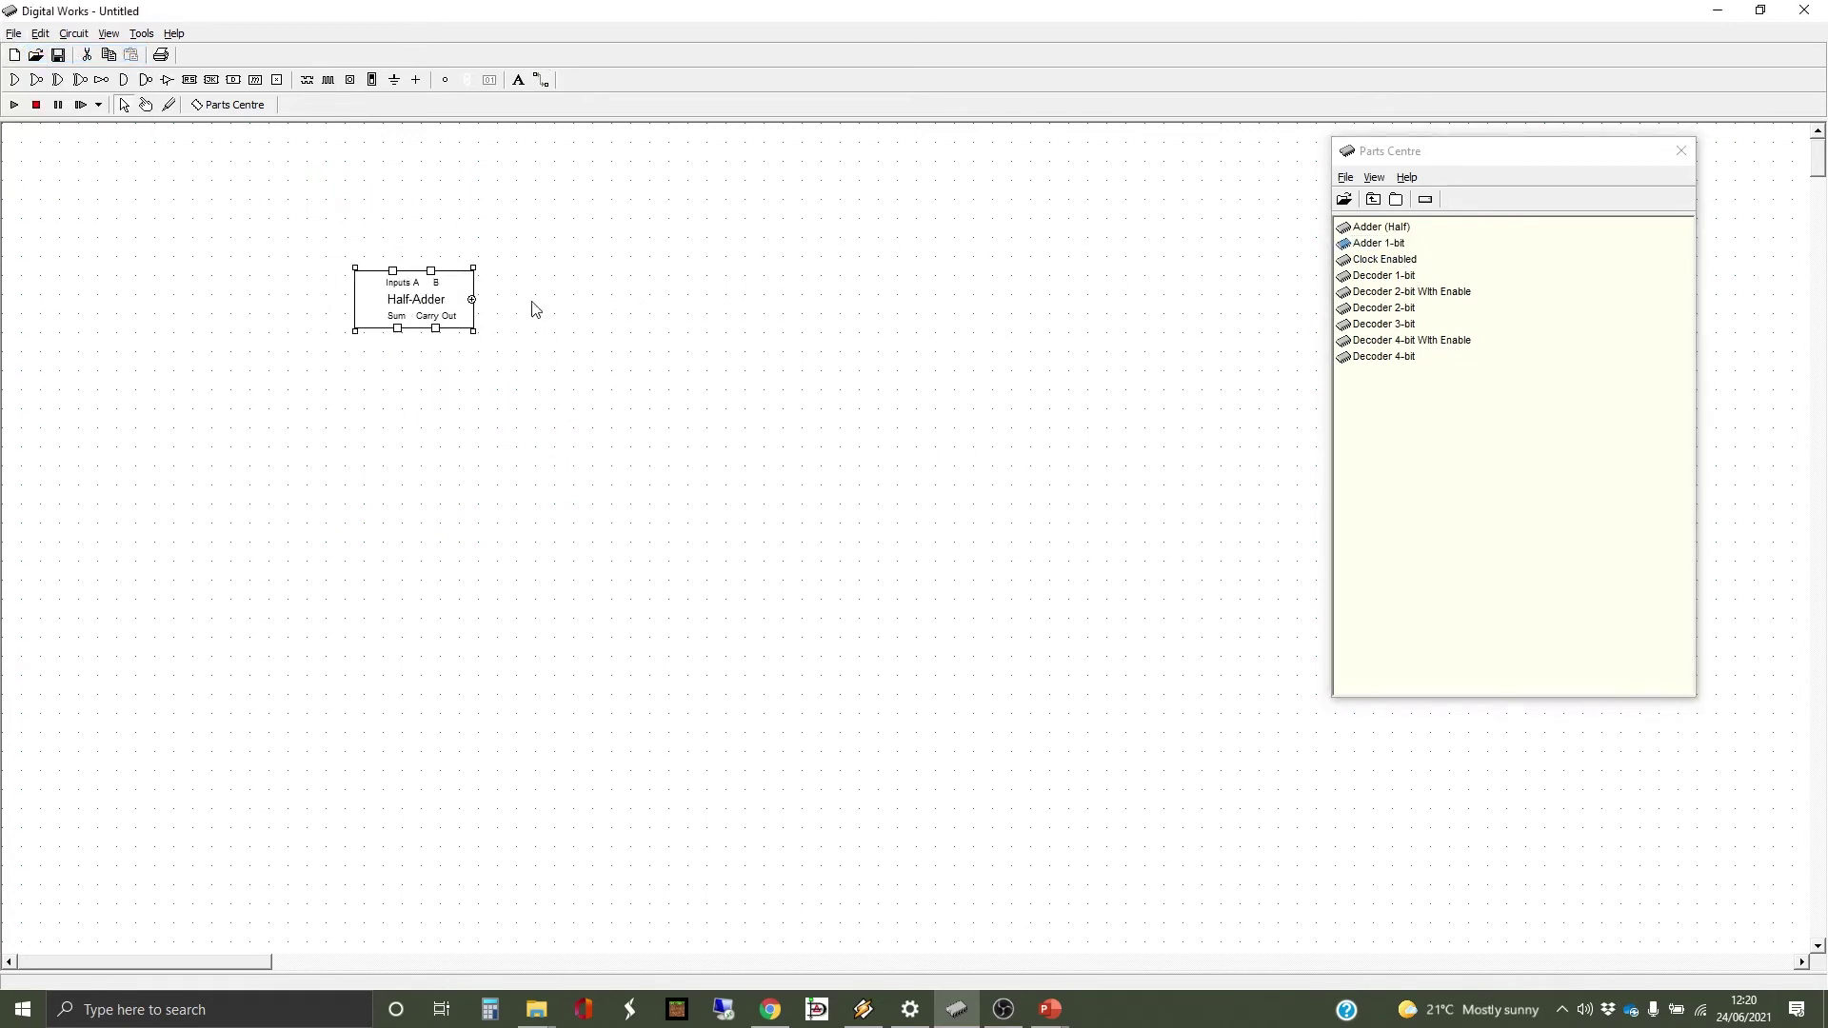
Step: Add an interactive input above the placed macro, and delete both from the circuit
{"action": "left_click", "coordinate": [349, 82]}
{"action": "left_click", "coordinate": [331, 239]}
{"action": "left_click_drag", "start_coordinate": [263, 190], "coordinate": [617, 412]}
{"action": "key", "text": "Delete"}
{"action": "left_click", "coordinate": [860, 550]}
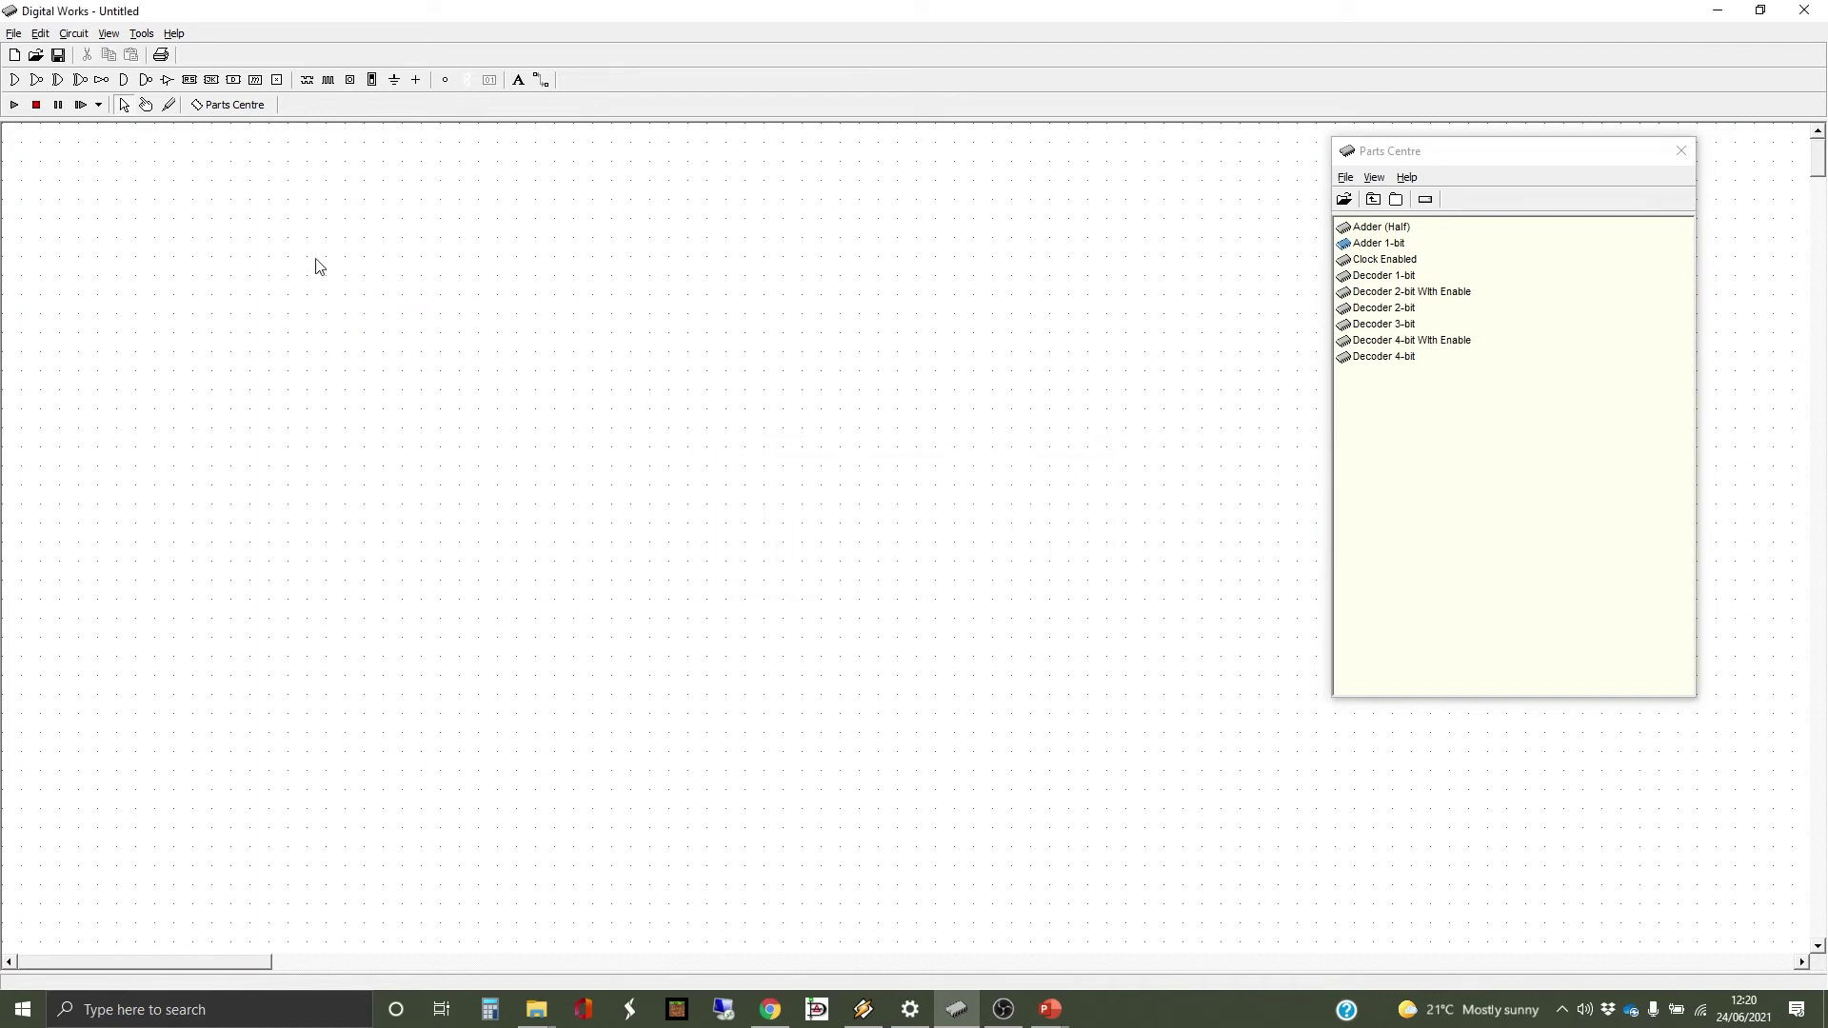
Step: Open the macro file Adder 1-bit.dwm from the MyMacros folder
{"action": "left_click", "coordinate": [14, 33]}
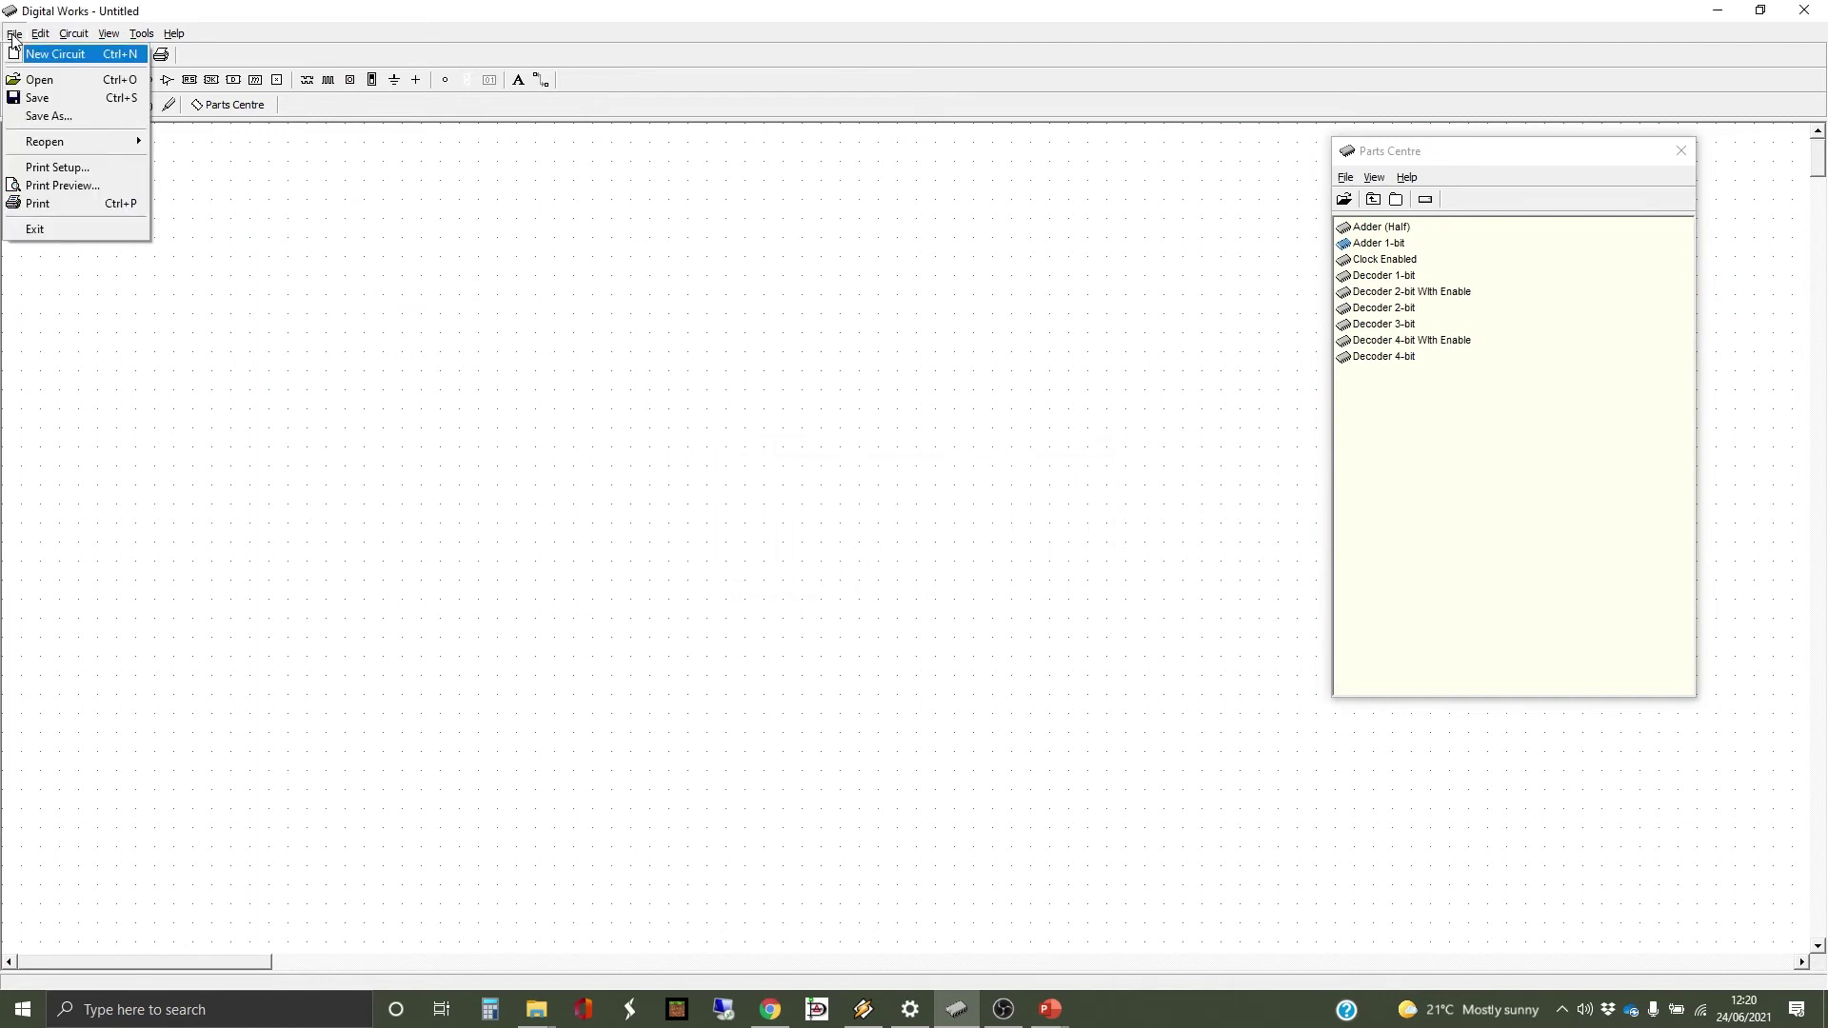
{"action": "left_click", "coordinate": [38, 79]}
{"action": "left_click", "coordinate": [914, 550]}
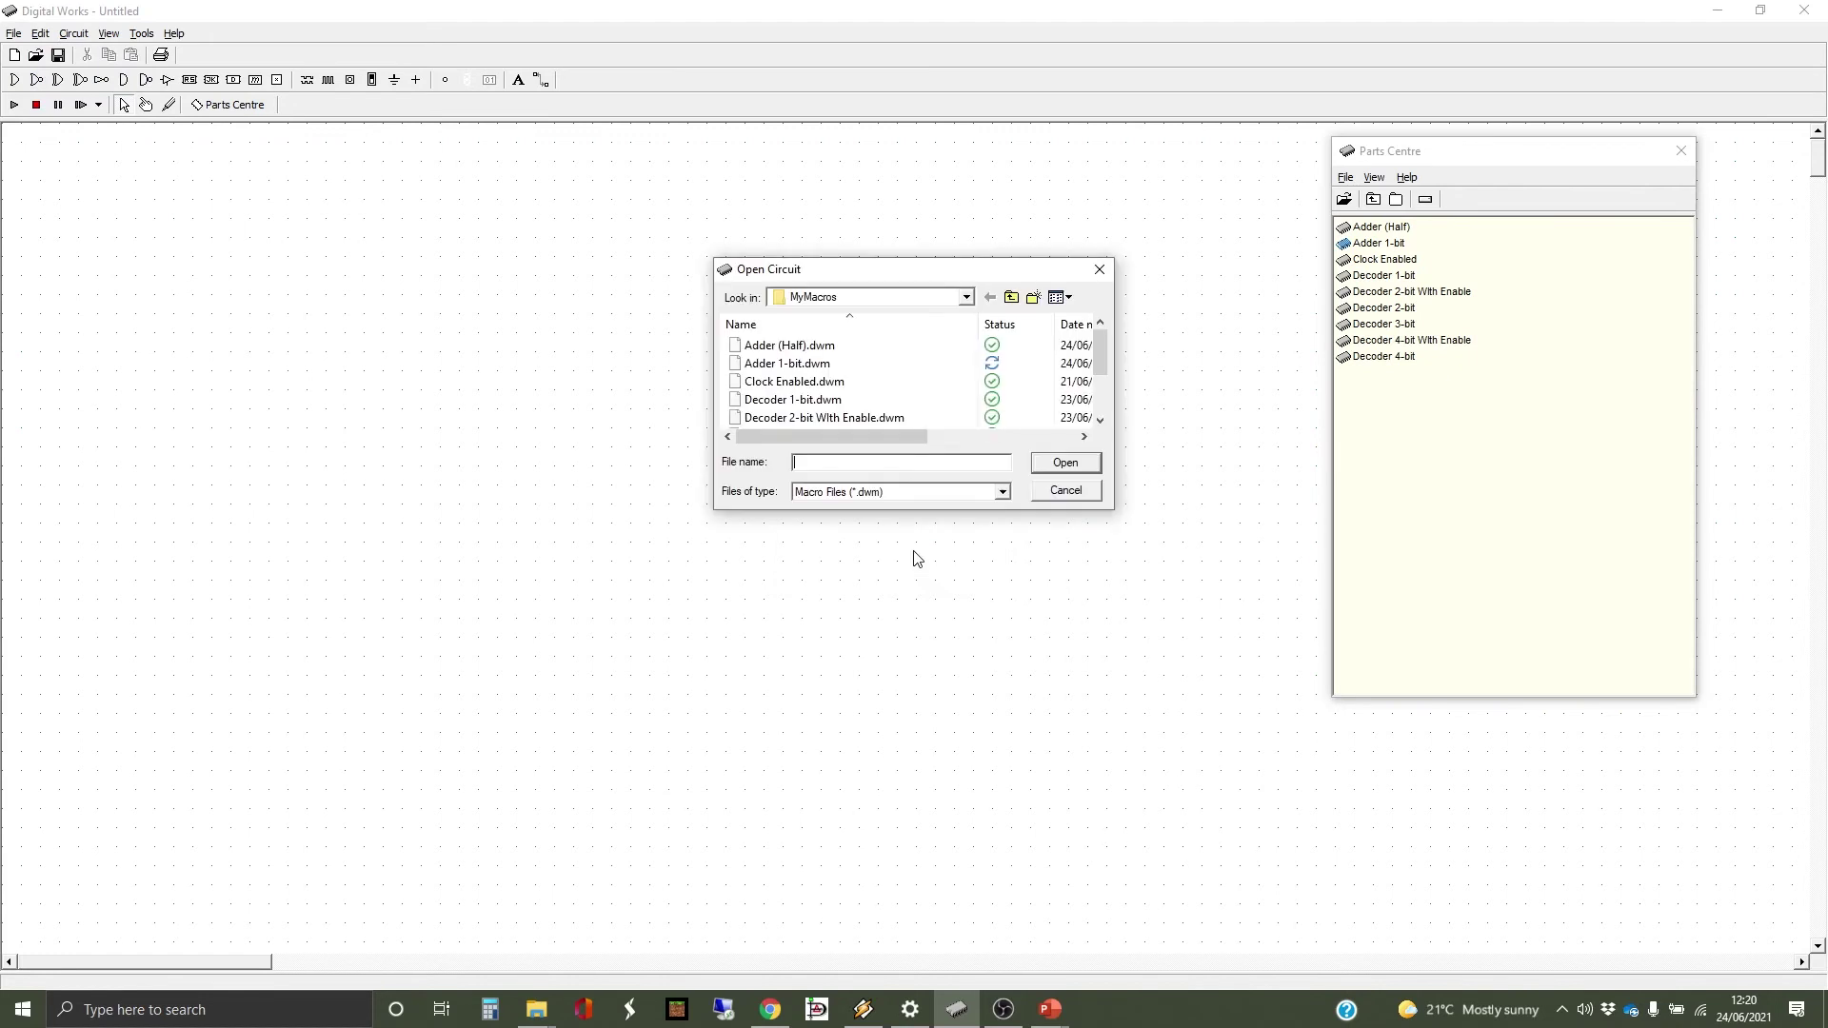
{"action": "left_click", "coordinate": [836, 366]}
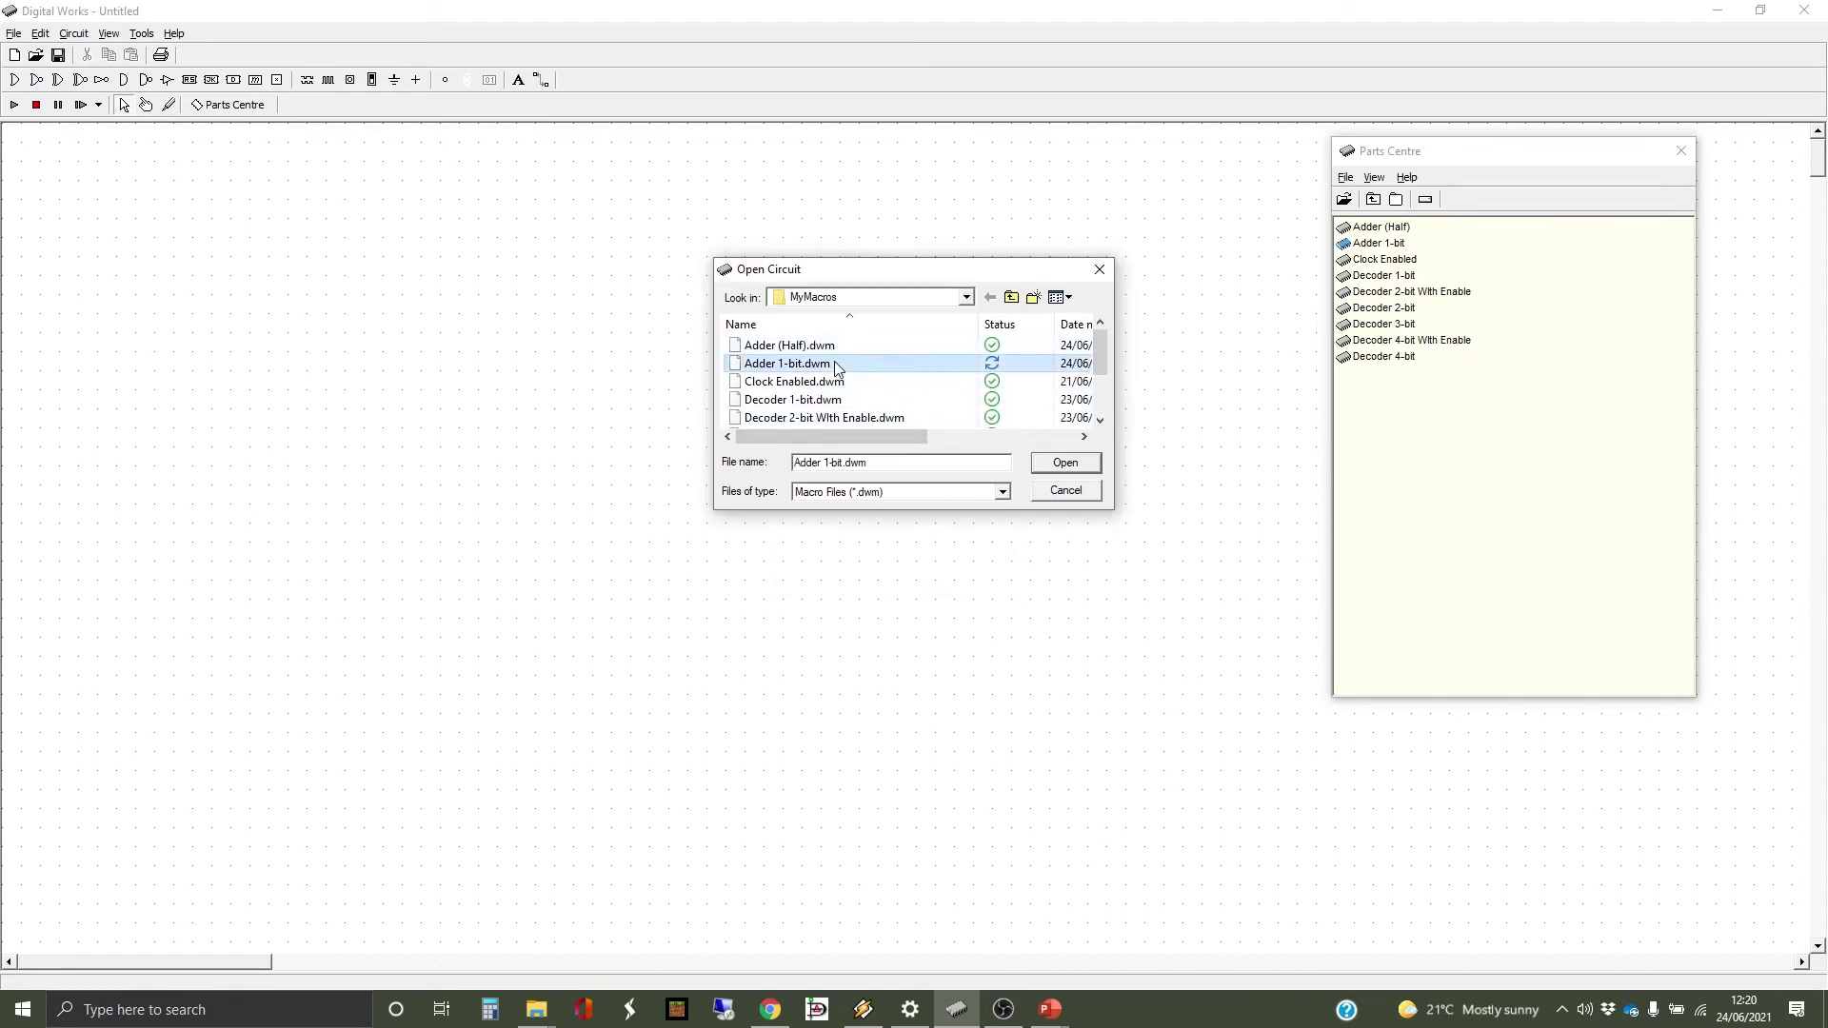
{"action": "double_click", "coordinate": [836, 365]}
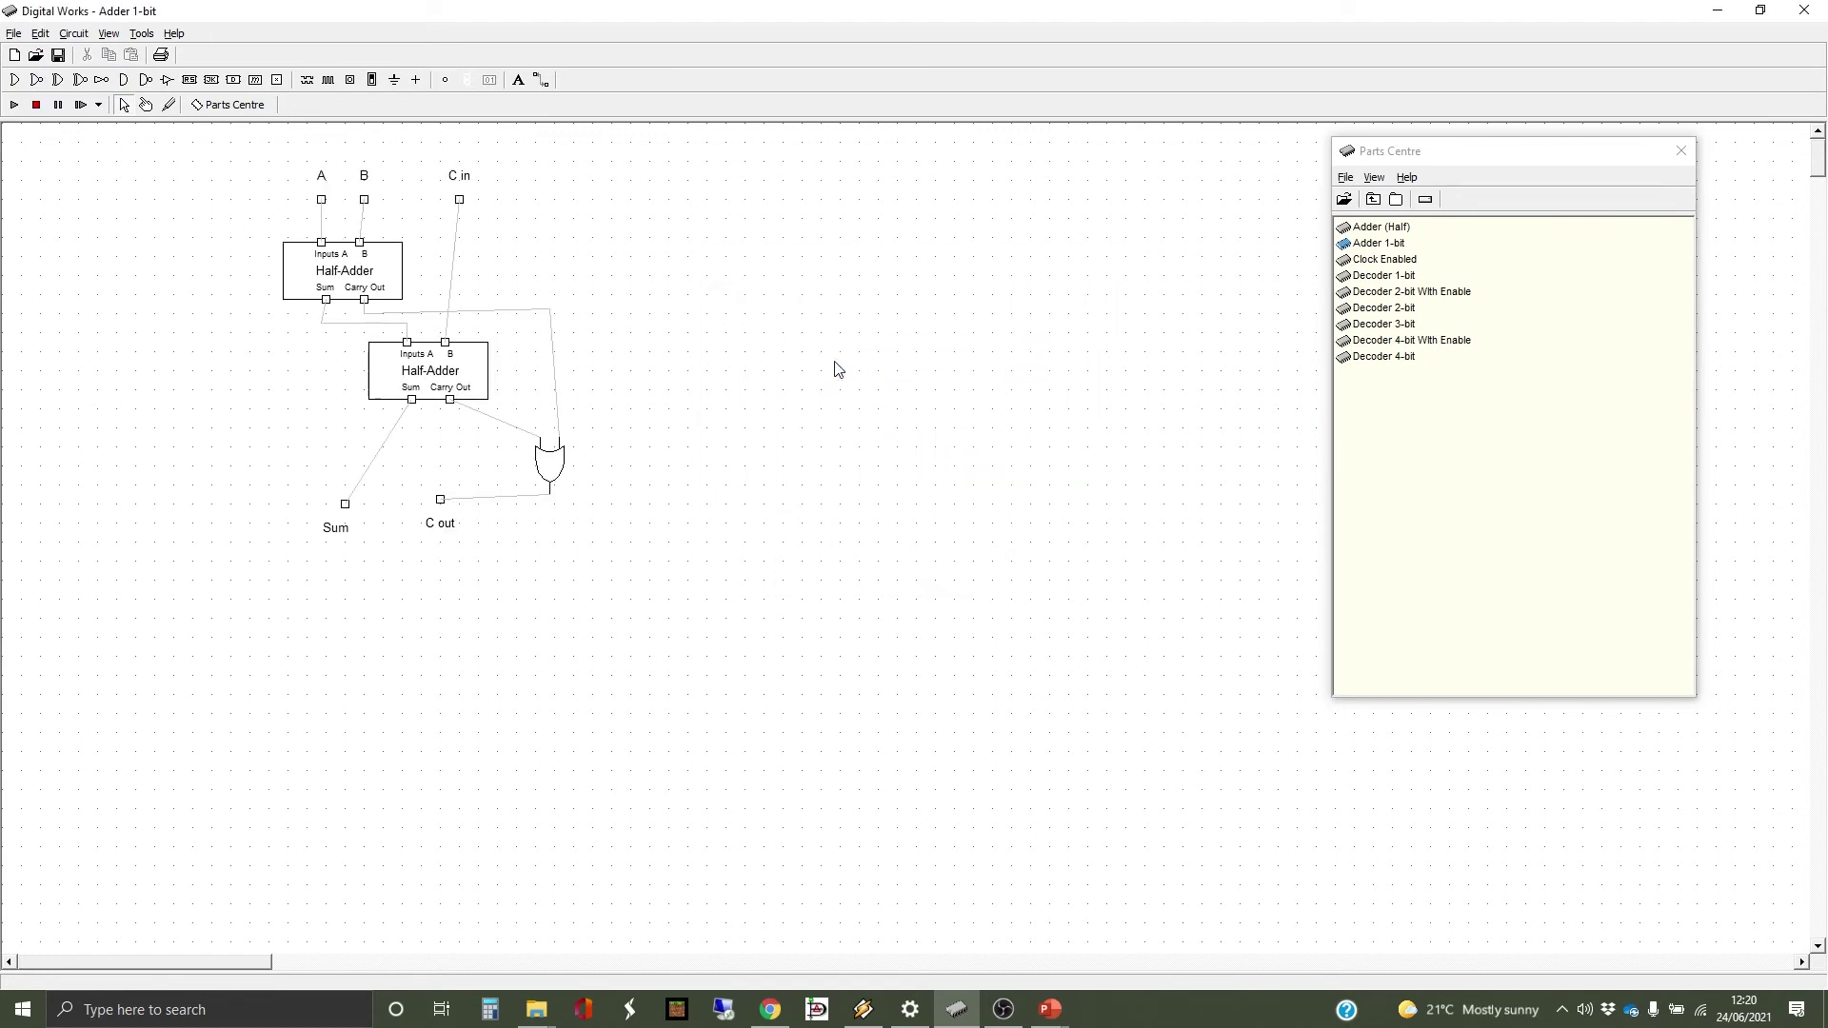
Step: Open the macro's template for editing and change its title annotation to "1-BIt Adder"
{"action": "left_click", "coordinate": [141, 34]}
{"action": "left_click", "coordinate": [176, 73]}
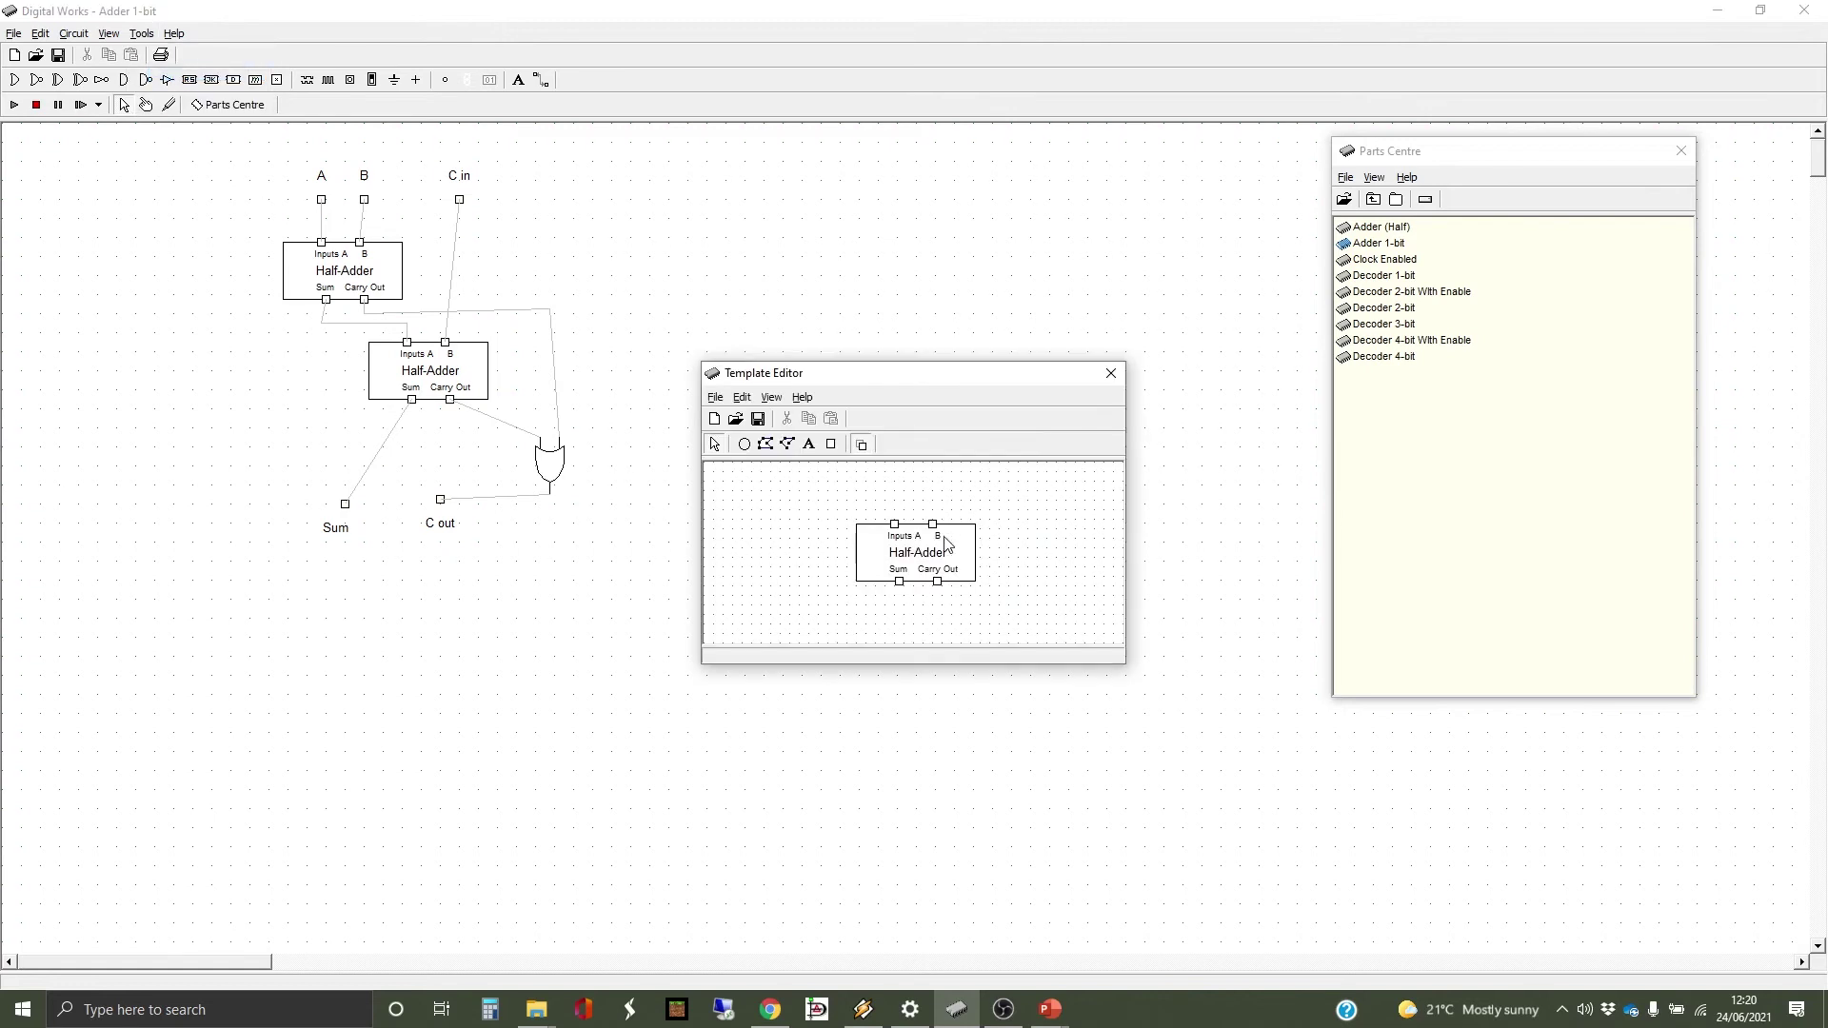
{"action": "right_click", "coordinate": [918, 550]}
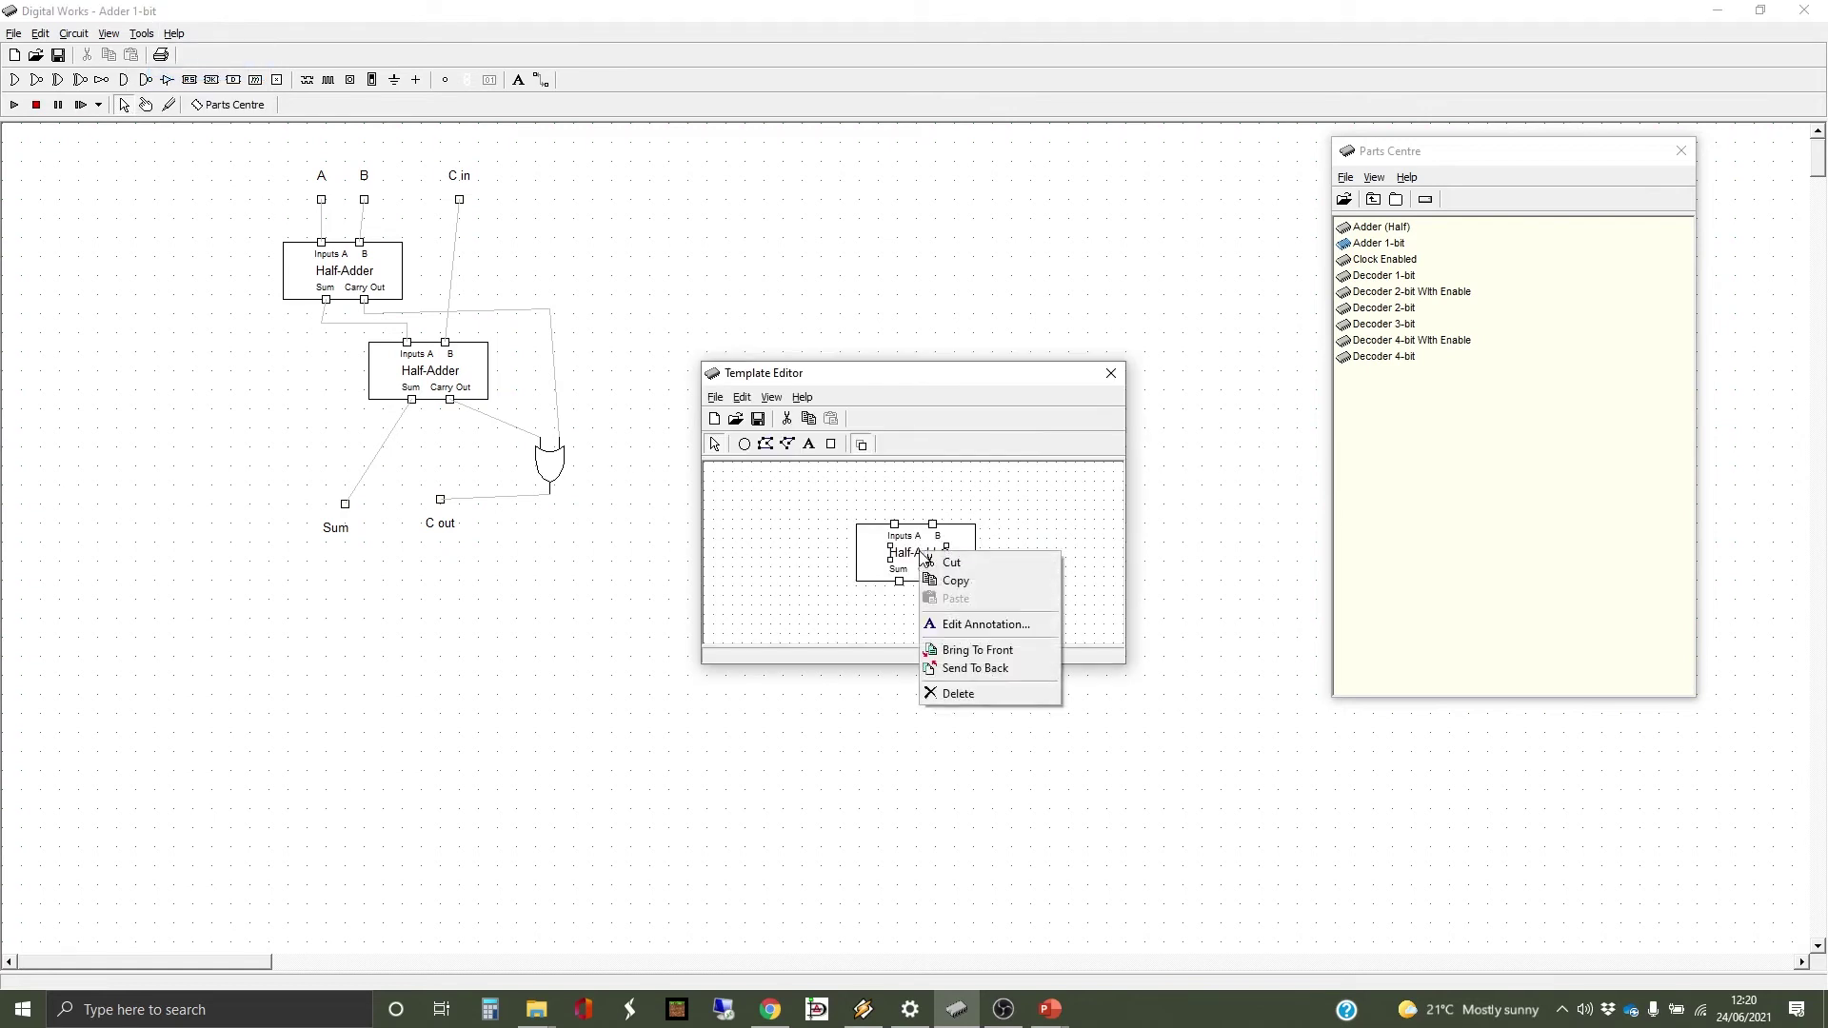
{"action": "left_click", "coordinate": [976, 624]}
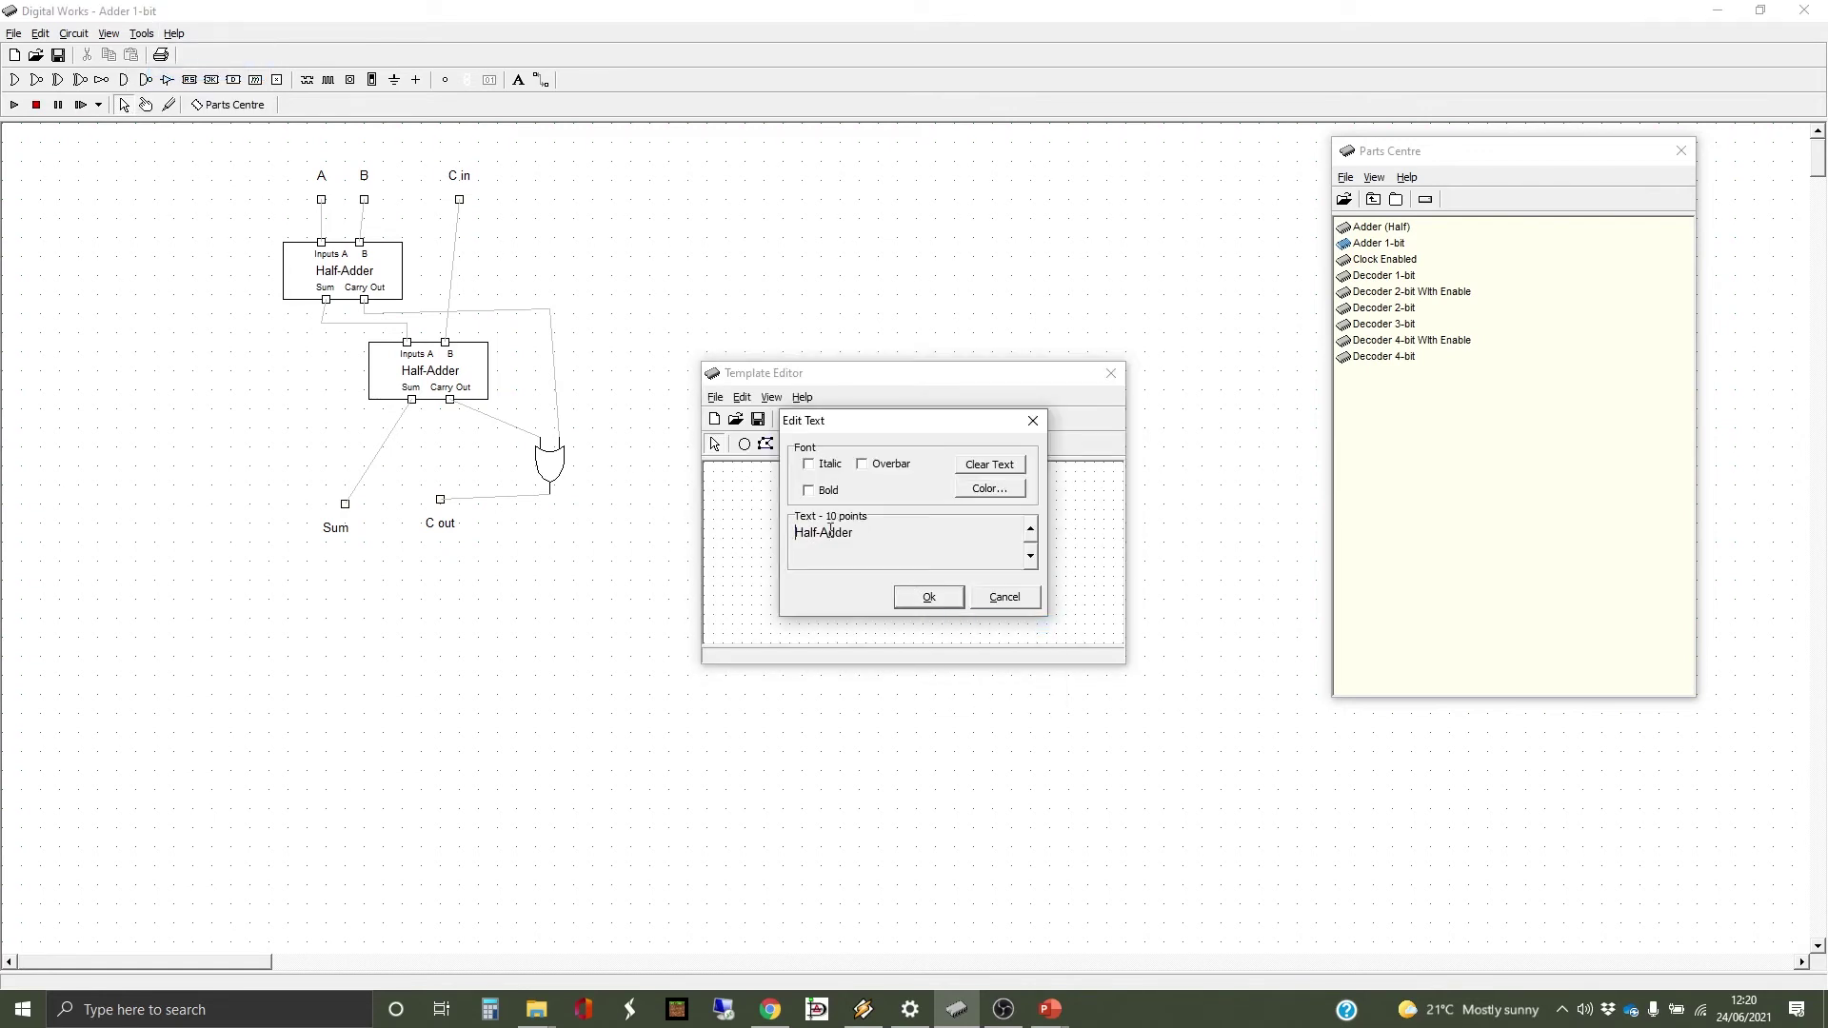
{"action": "left_click_drag", "start_coordinate": [818, 534], "coordinate": [775, 533]}
{"action": "key", "text": "BackSpace"}
{"action": "type", "text": "1-BIt"}
{"action": "key", "text": "Return"}
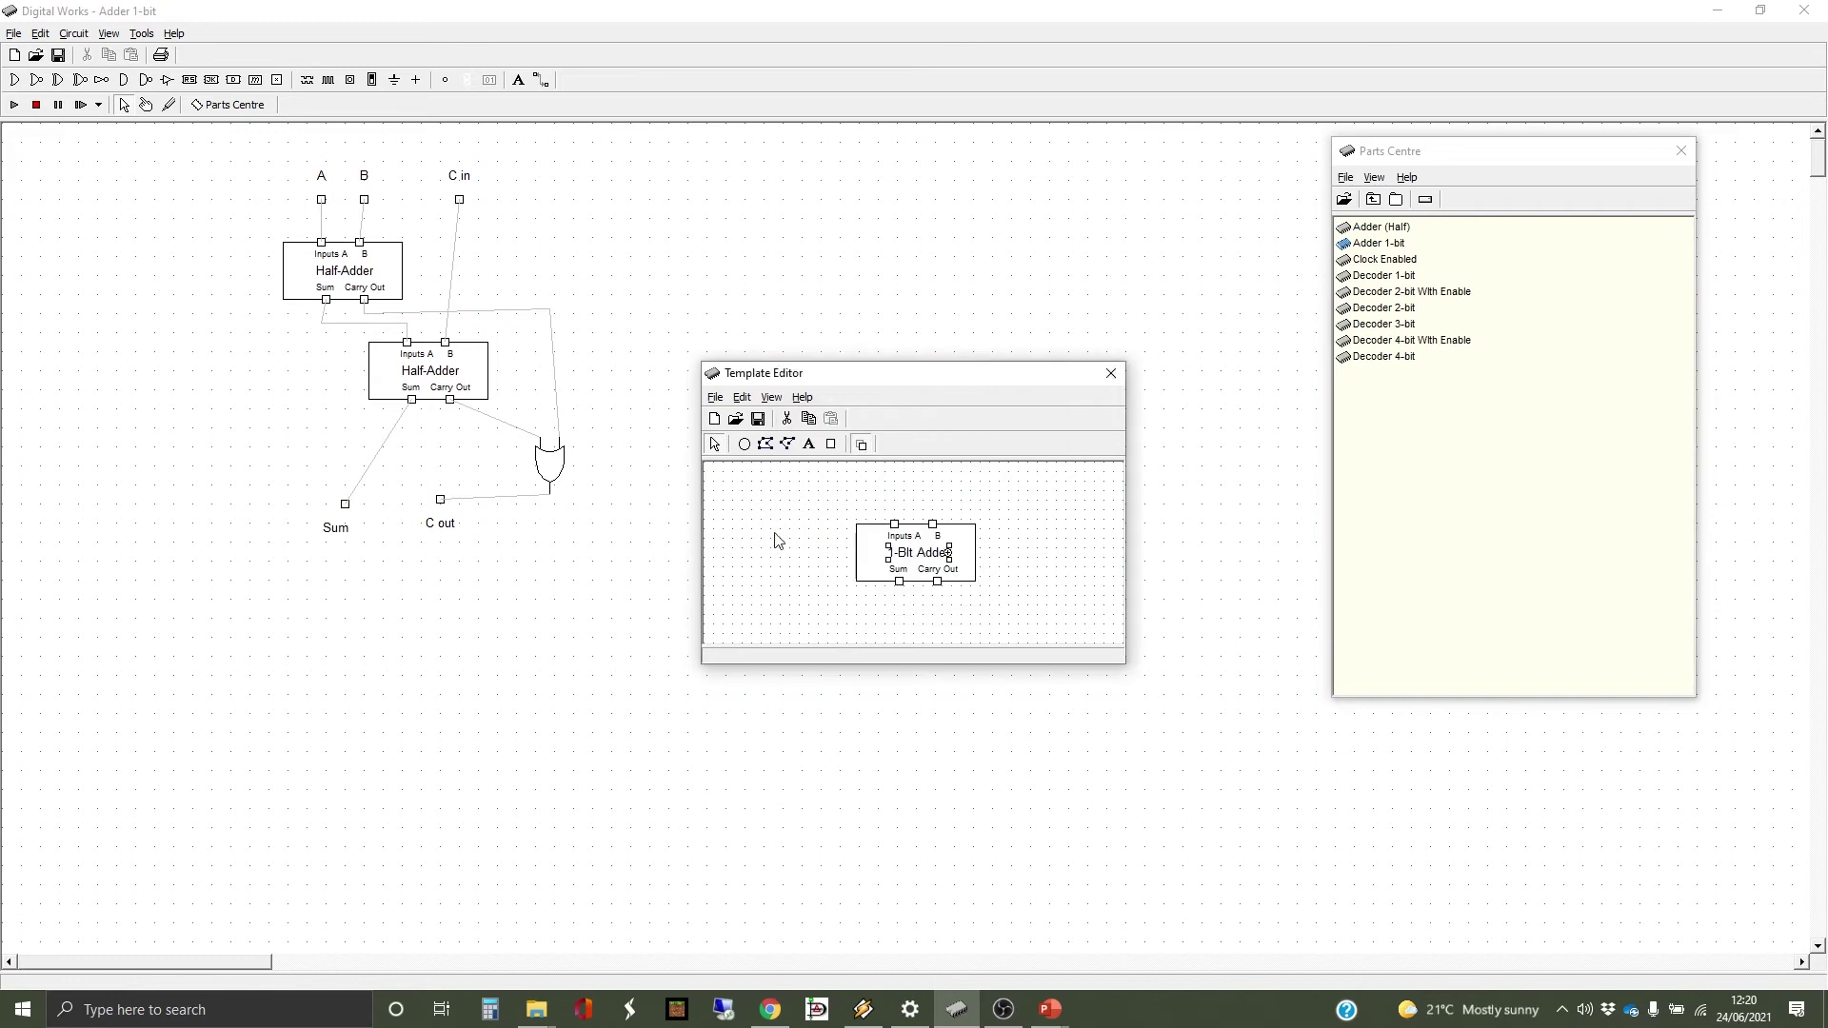
Step: Add a third pin near the right end of the template box's upper edge
{"action": "left_click", "coordinate": [831, 444]}
{"action": "left_click", "coordinate": [960, 529]}
{"action": "left_click", "coordinate": [956, 527]}
{"action": "left_click", "coordinate": [990, 487]}
Step: Shift the template's "Inputs A" and "B" labels and the B pin left to make room for the new pin
{"action": "left_click", "coordinate": [929, 545]}
{"action": "key", "text": "Left"}
{"action": "key", "text": "Left"}
{"action": "key", "text": "Left"}
{"action": "key", "text": "Left"}
{"action": "key", "text": "Left"}
{"action": "left_click", "coordinate": [933, 512]}
{"action": "left_click", "coordinate": [933, 525]}
{"action": "left_click", "coordinate": [921, 535]}
{"action": "key", "text": "Left"}
{"action": "key", "text": "Left"}
{"action": "key", "text": "Left"}
{"action": "key", "text": "Left"}
{"action": "left_click", "coordinate": [1015, 519]}
Step: Add the annotation "C In" beneath the new third pin on the template
{"action": "left_click", "coordinate": [809, 447]}
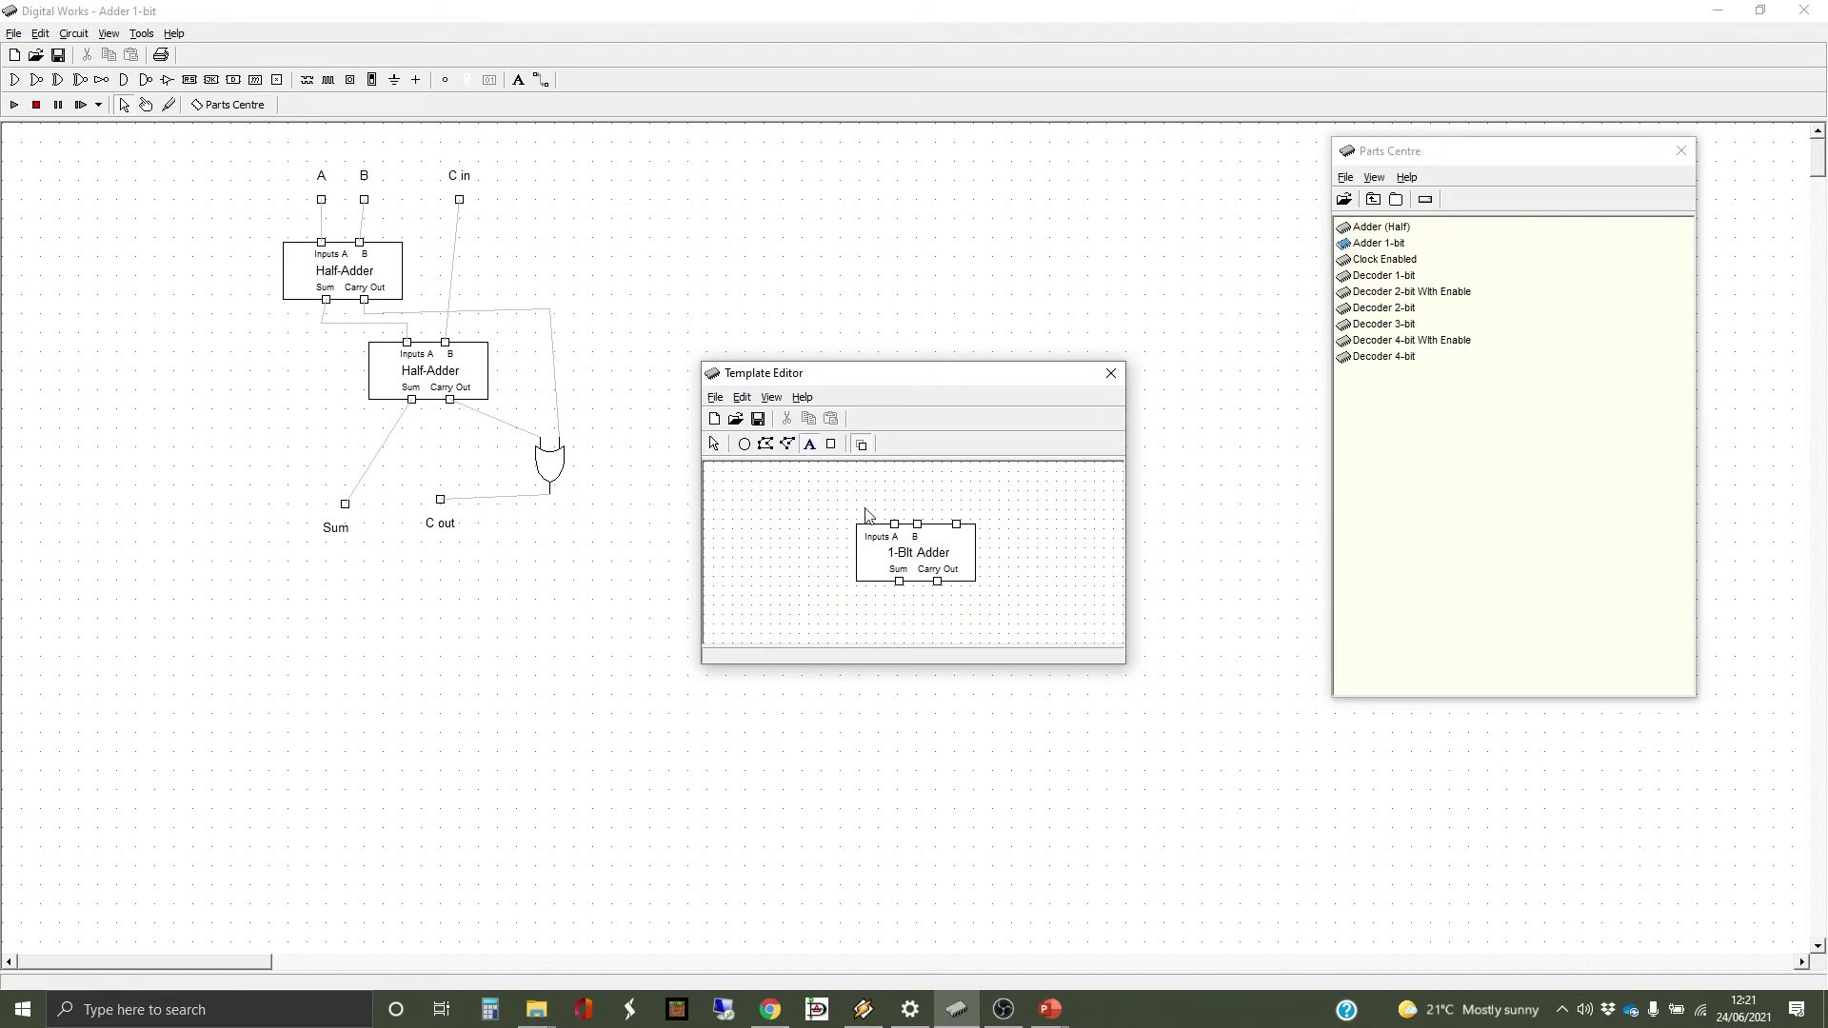
{"action": "left_click", "coordinate": [957, 545]}
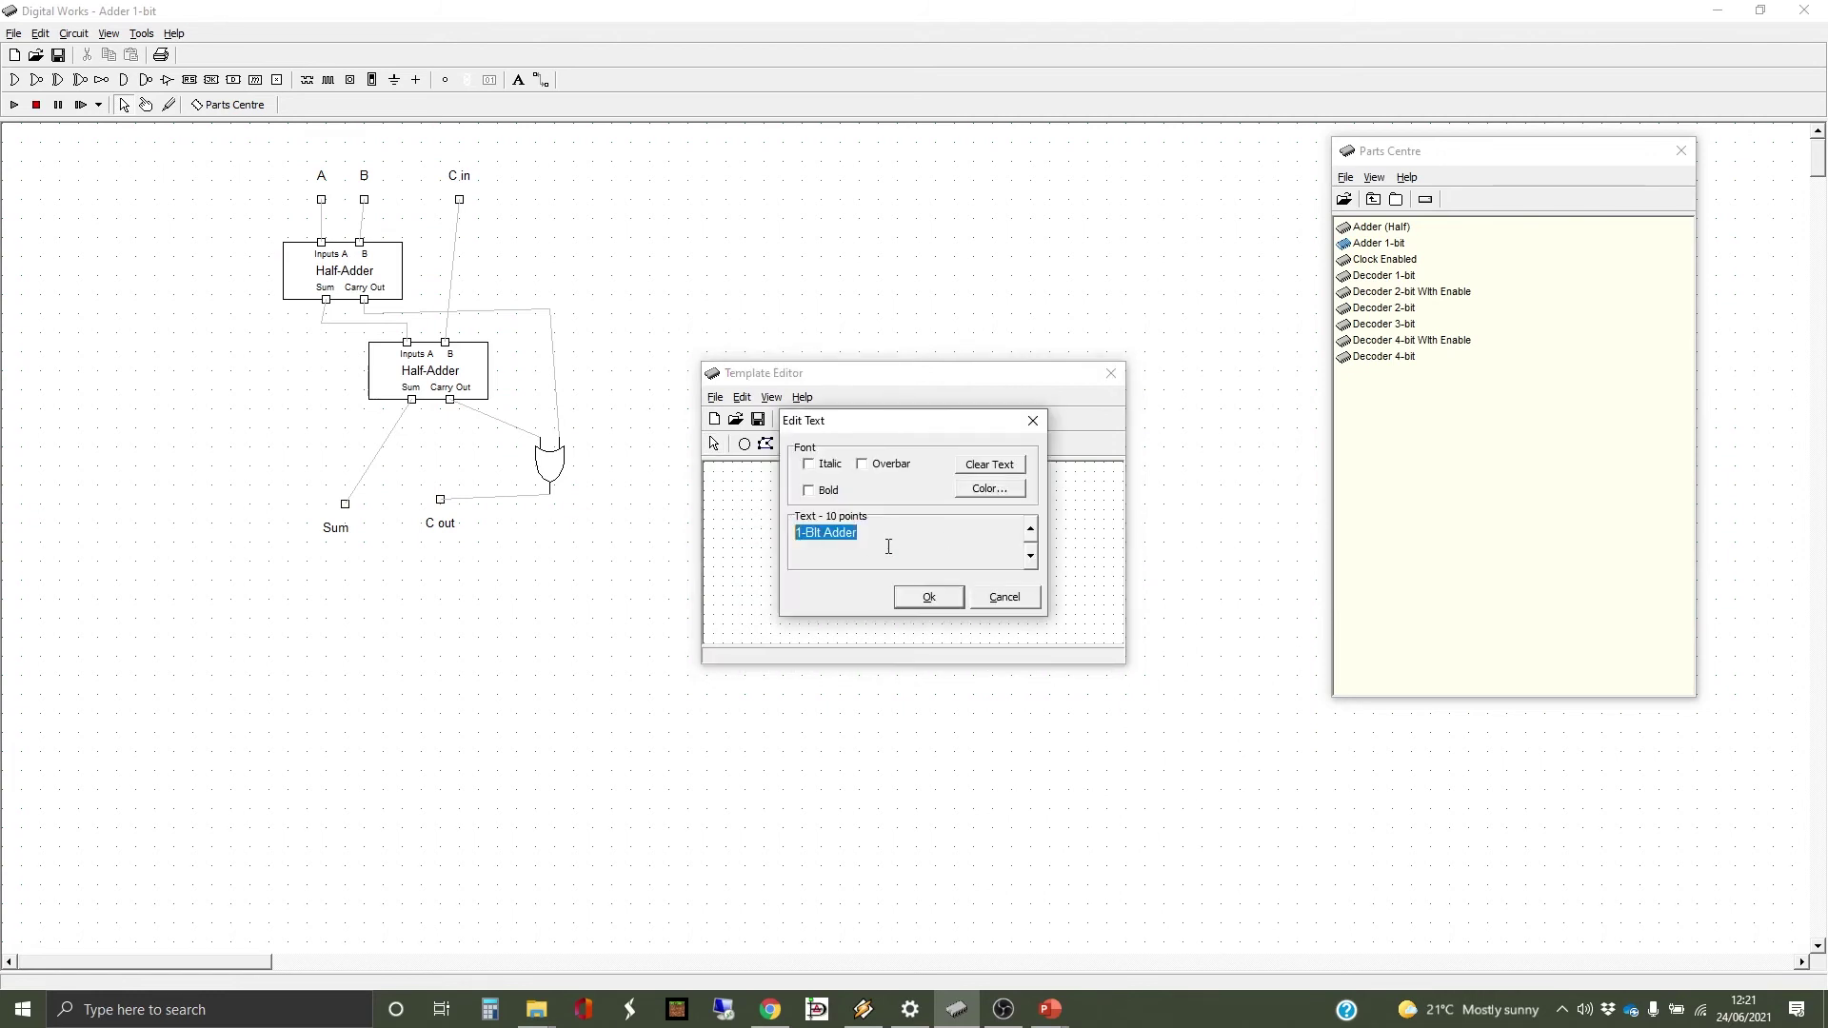
{"action": "type", "text": "C In"}
{"action": "left_click", "coordinate": [1030, 556]}
{"action": "left_click", "coordinate": [931, 597]}
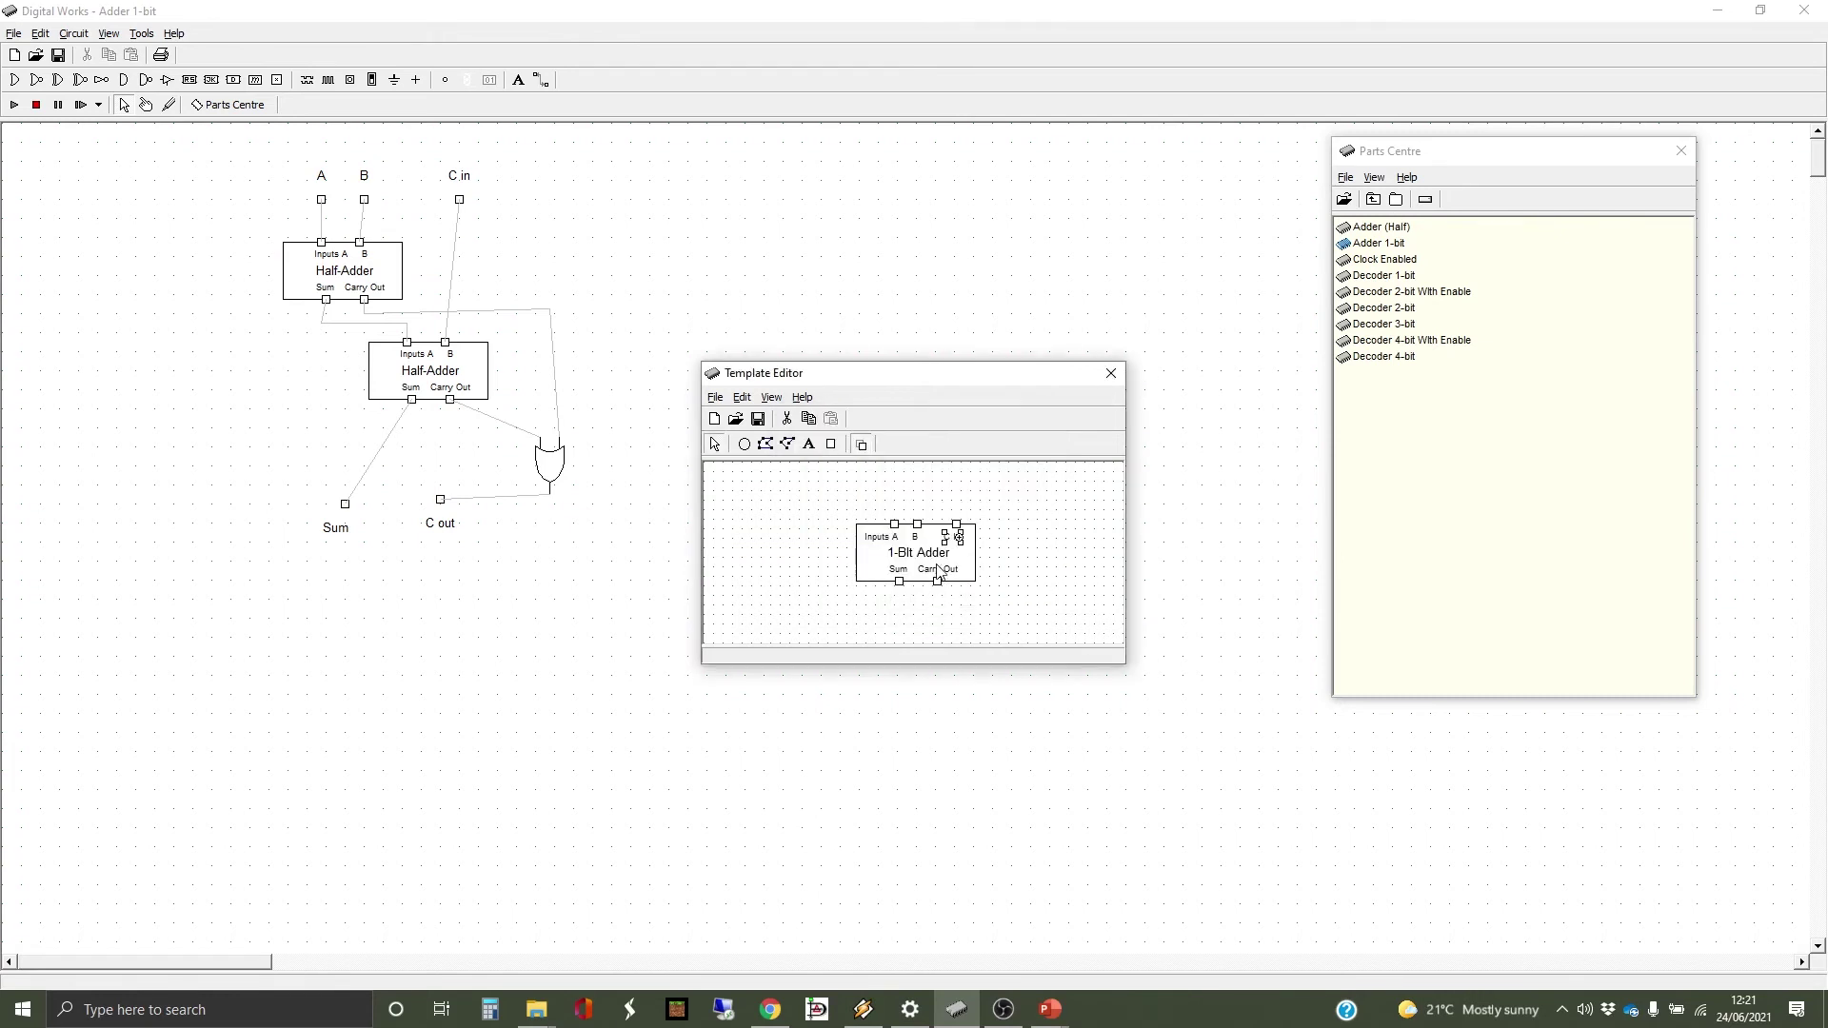
Step: Change the template's "Carry Out" label to "C Out" and close the template editor
{"action": "right_click", "coordinate": [938, 568]}
{"action": "left_click", "coordinate": [999, 637]}
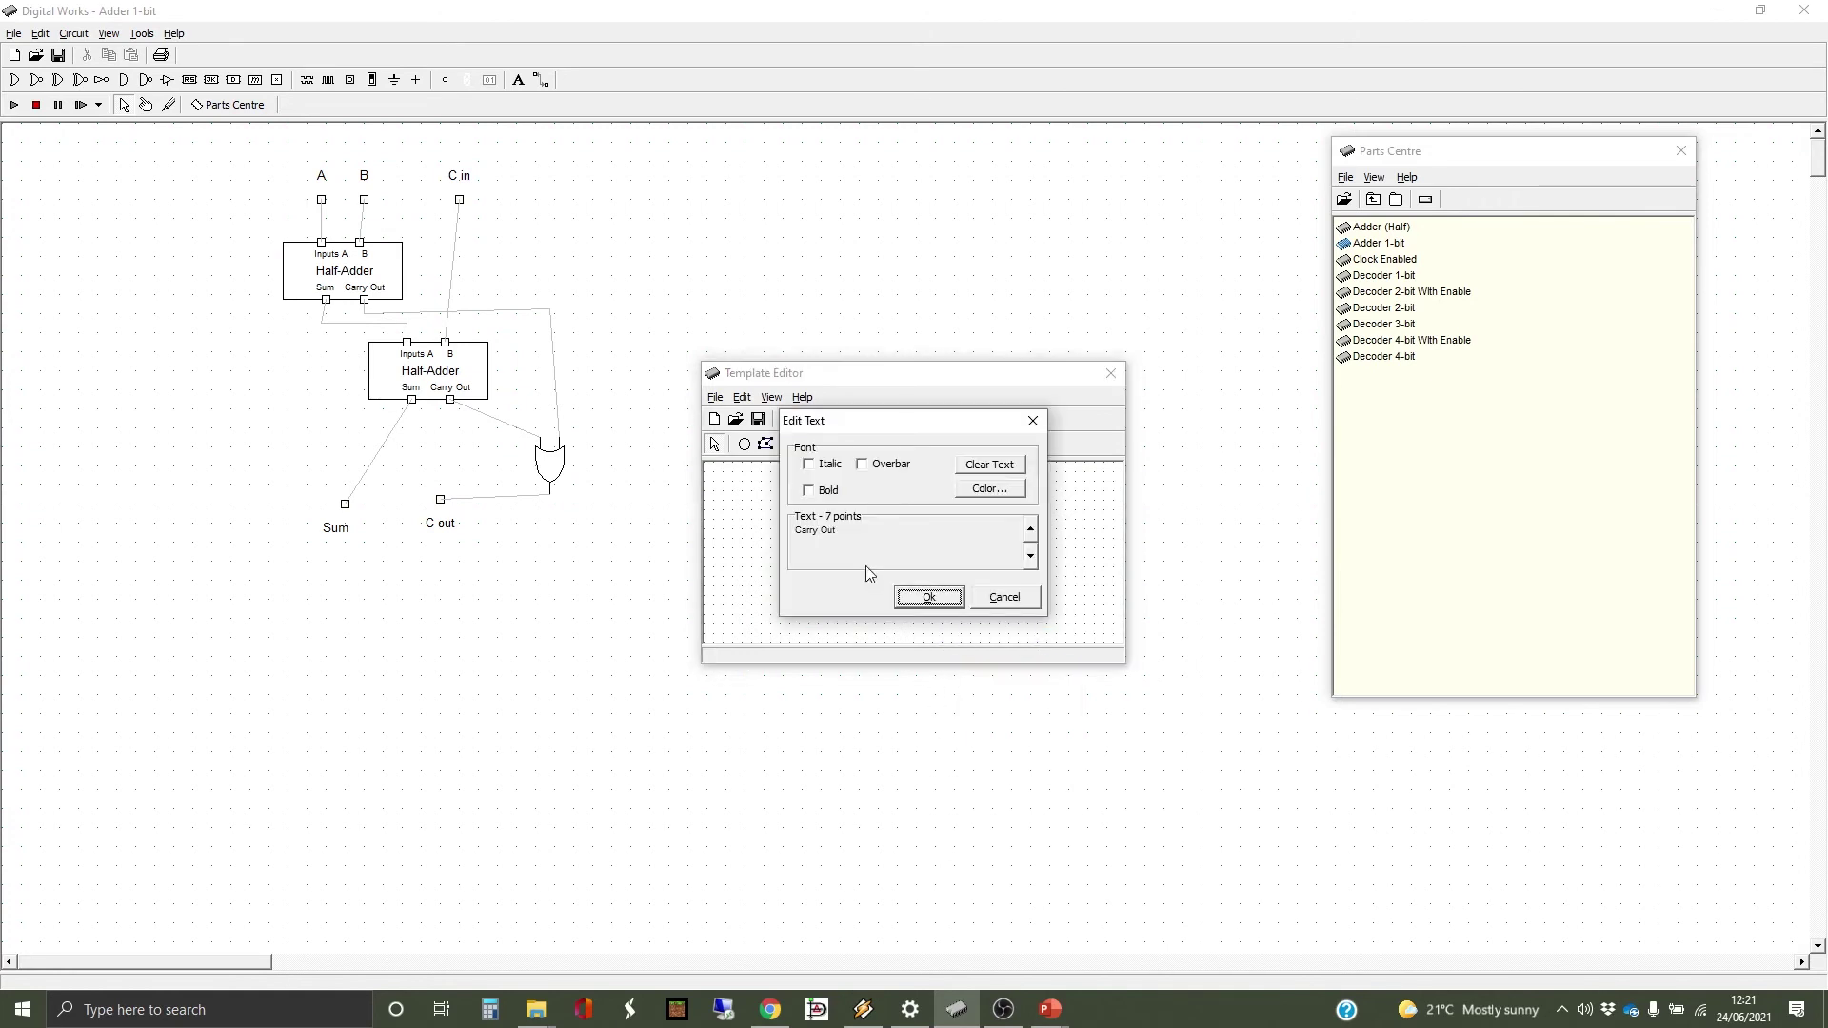
{"action": "left_click_drag", "start_coordinate": [856, 530], "coordinate": [802, 529]}
{"action": "key", "text": "Return"}
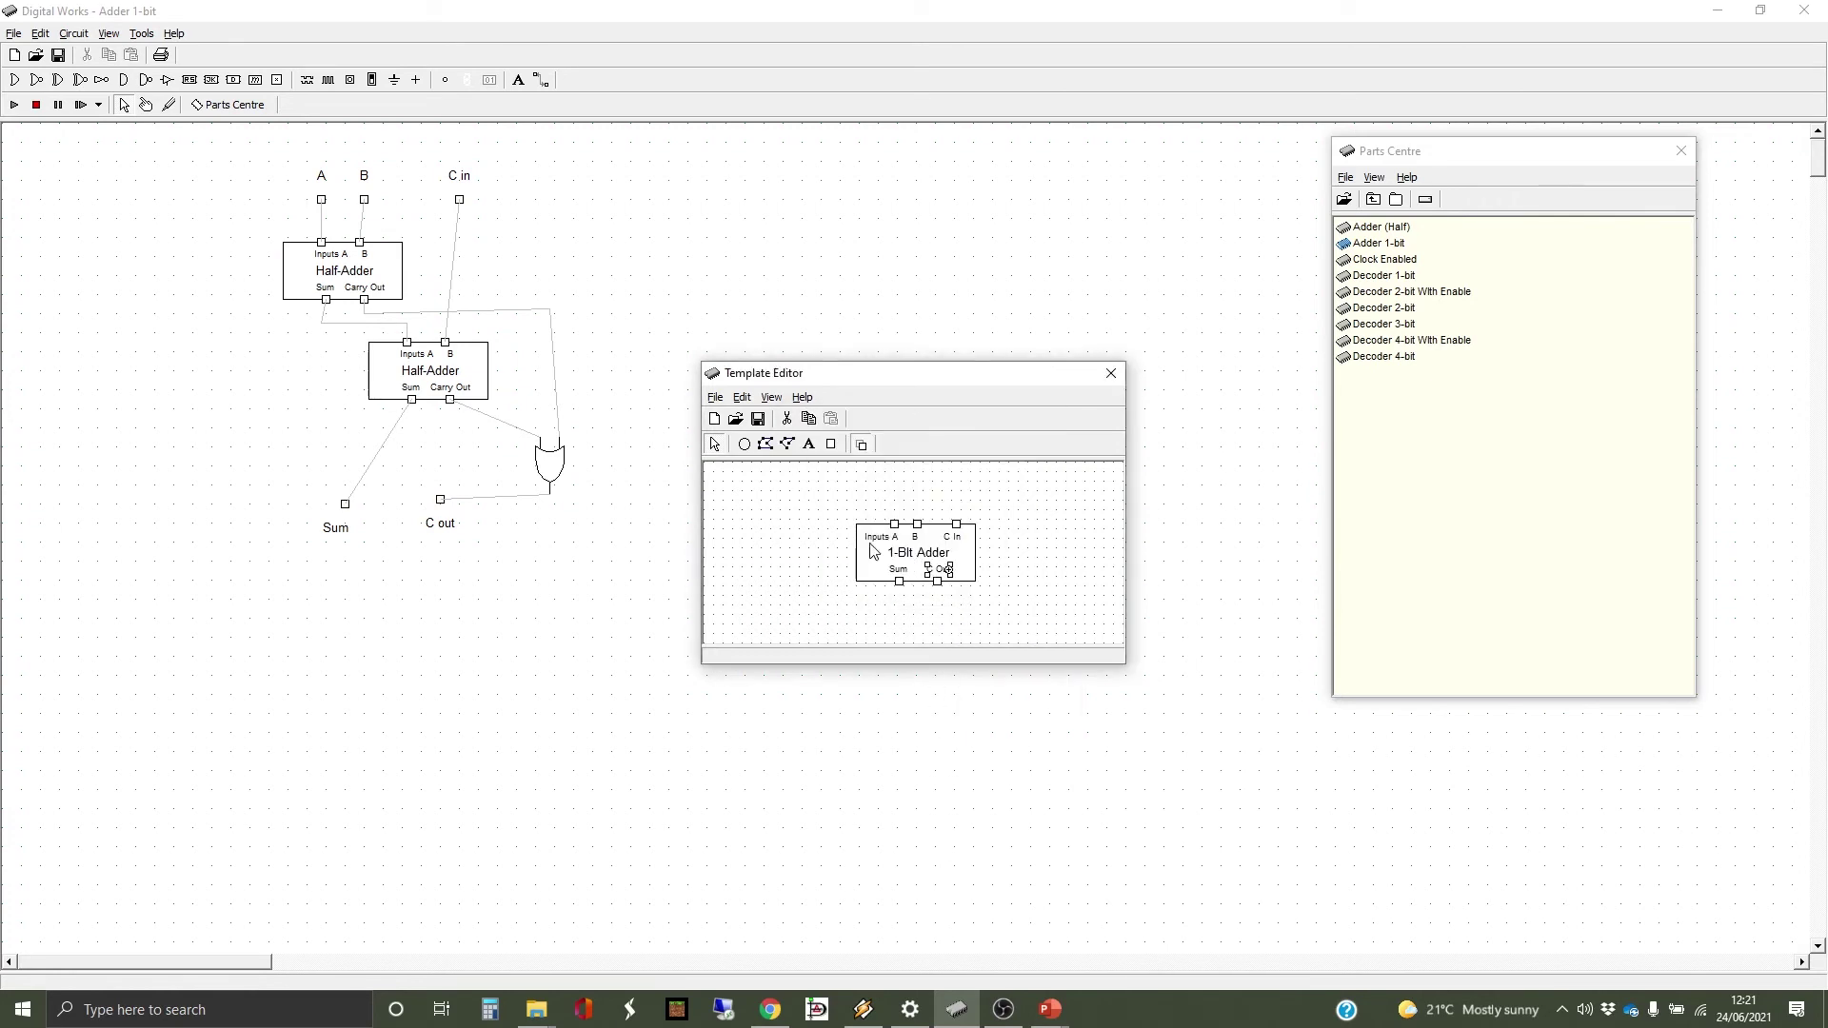
{"action": "left_click", "coordinate": [1014, 564]}
{"action": "left_click", "coordinate": [1111, 372]}
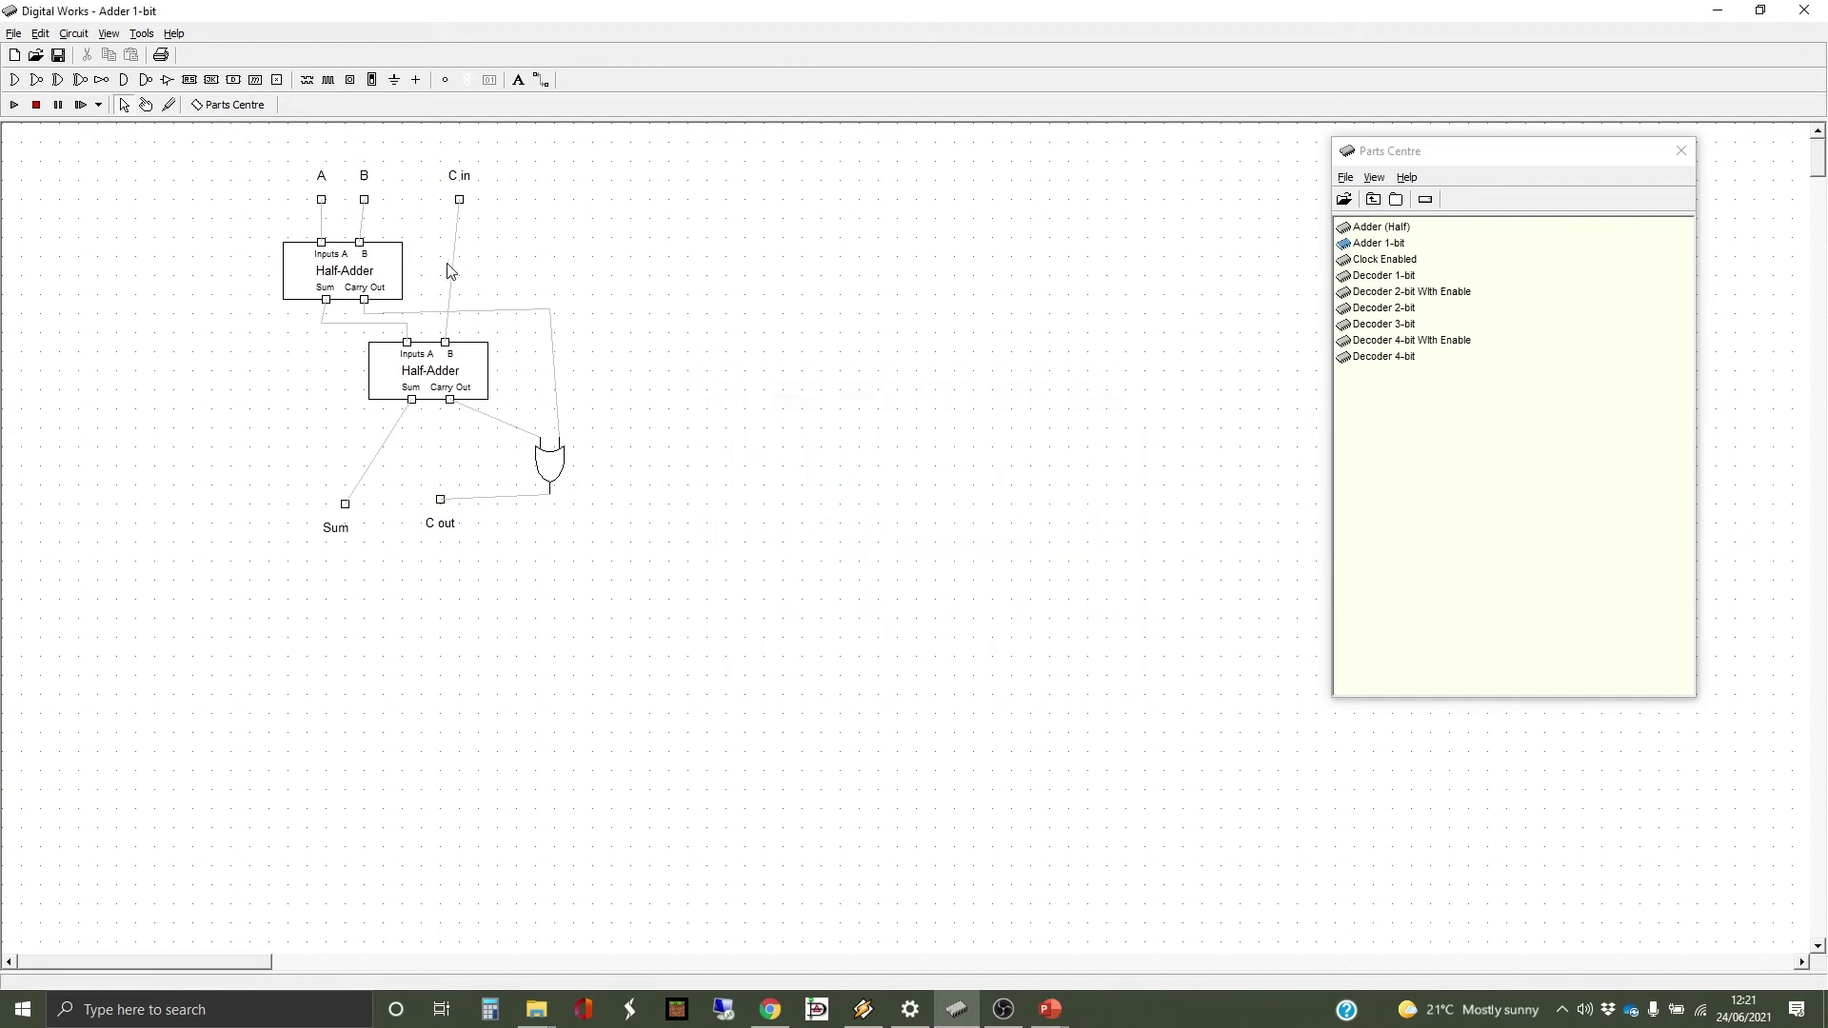
Step: Associate the circuit's A input tag with the template's A pin
{"action": "right_click", "coordinate": [322, 209]}
{"action": "left_click", "coordinate": [344, 213]}
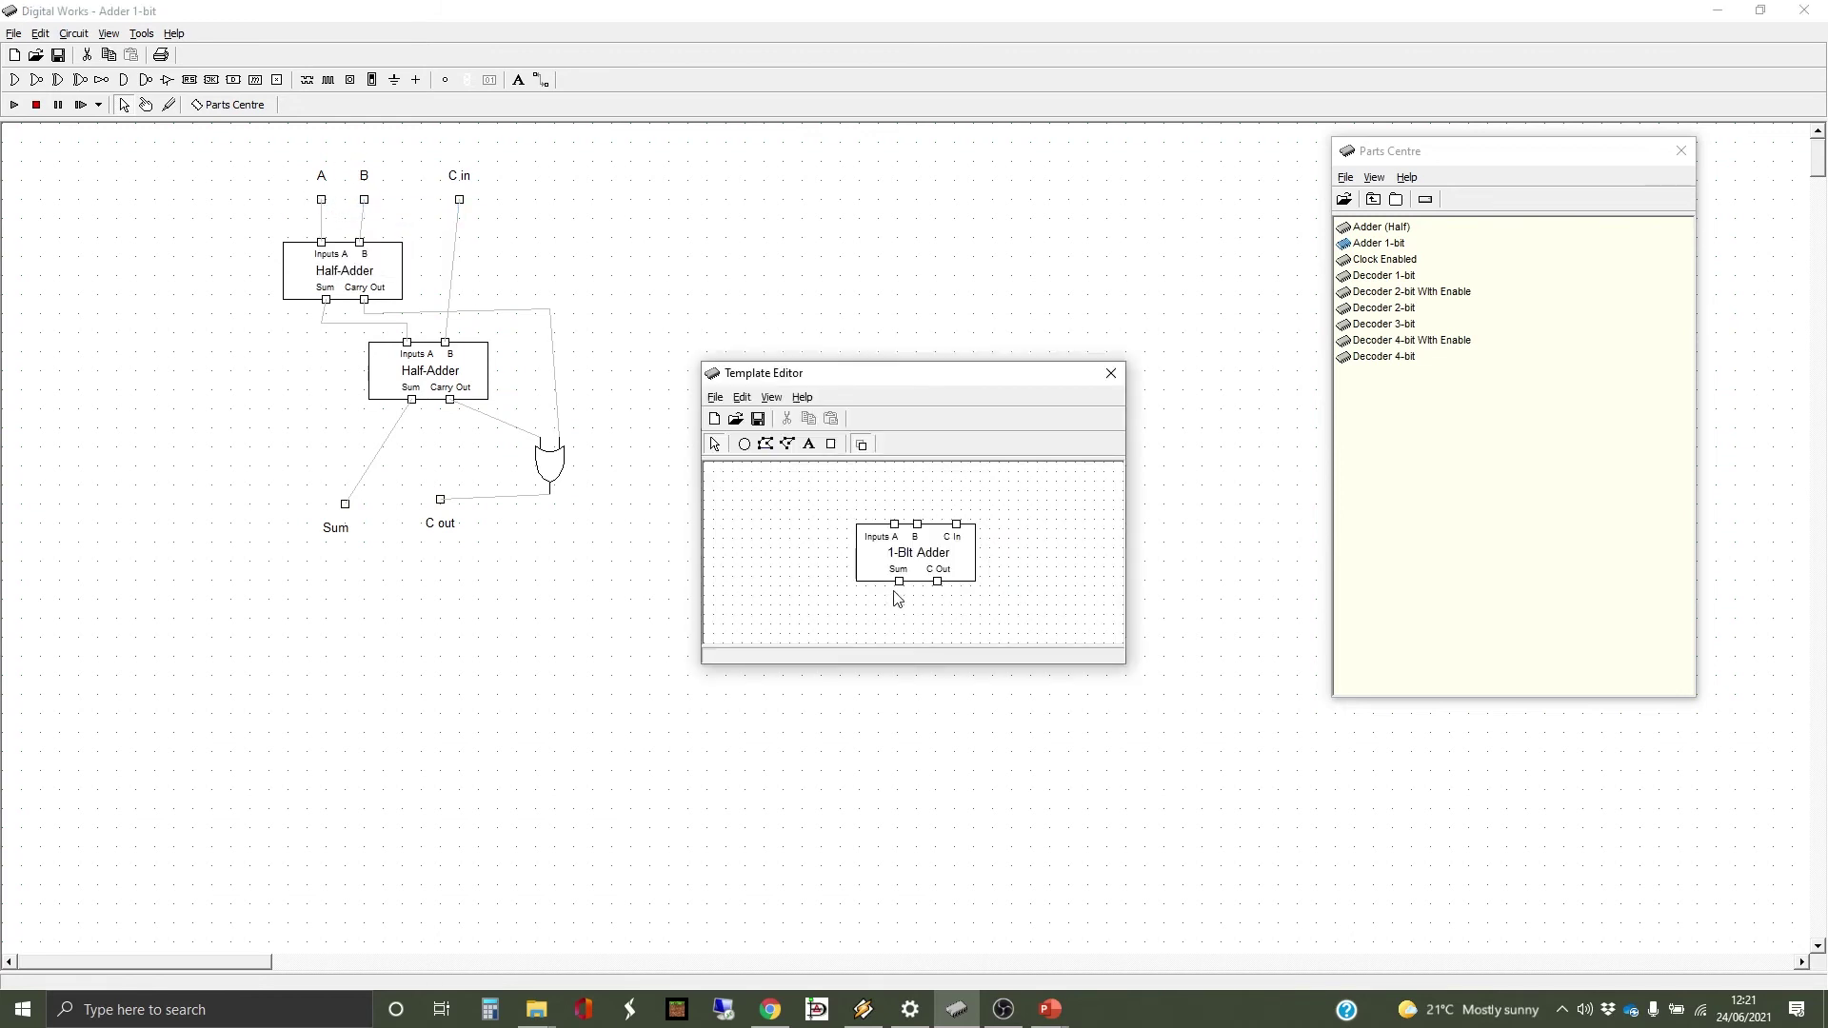
{"action": "left_click", "coordinate": [894, 525]}
{"action": "right_click", "coordinate": [894, 524]}
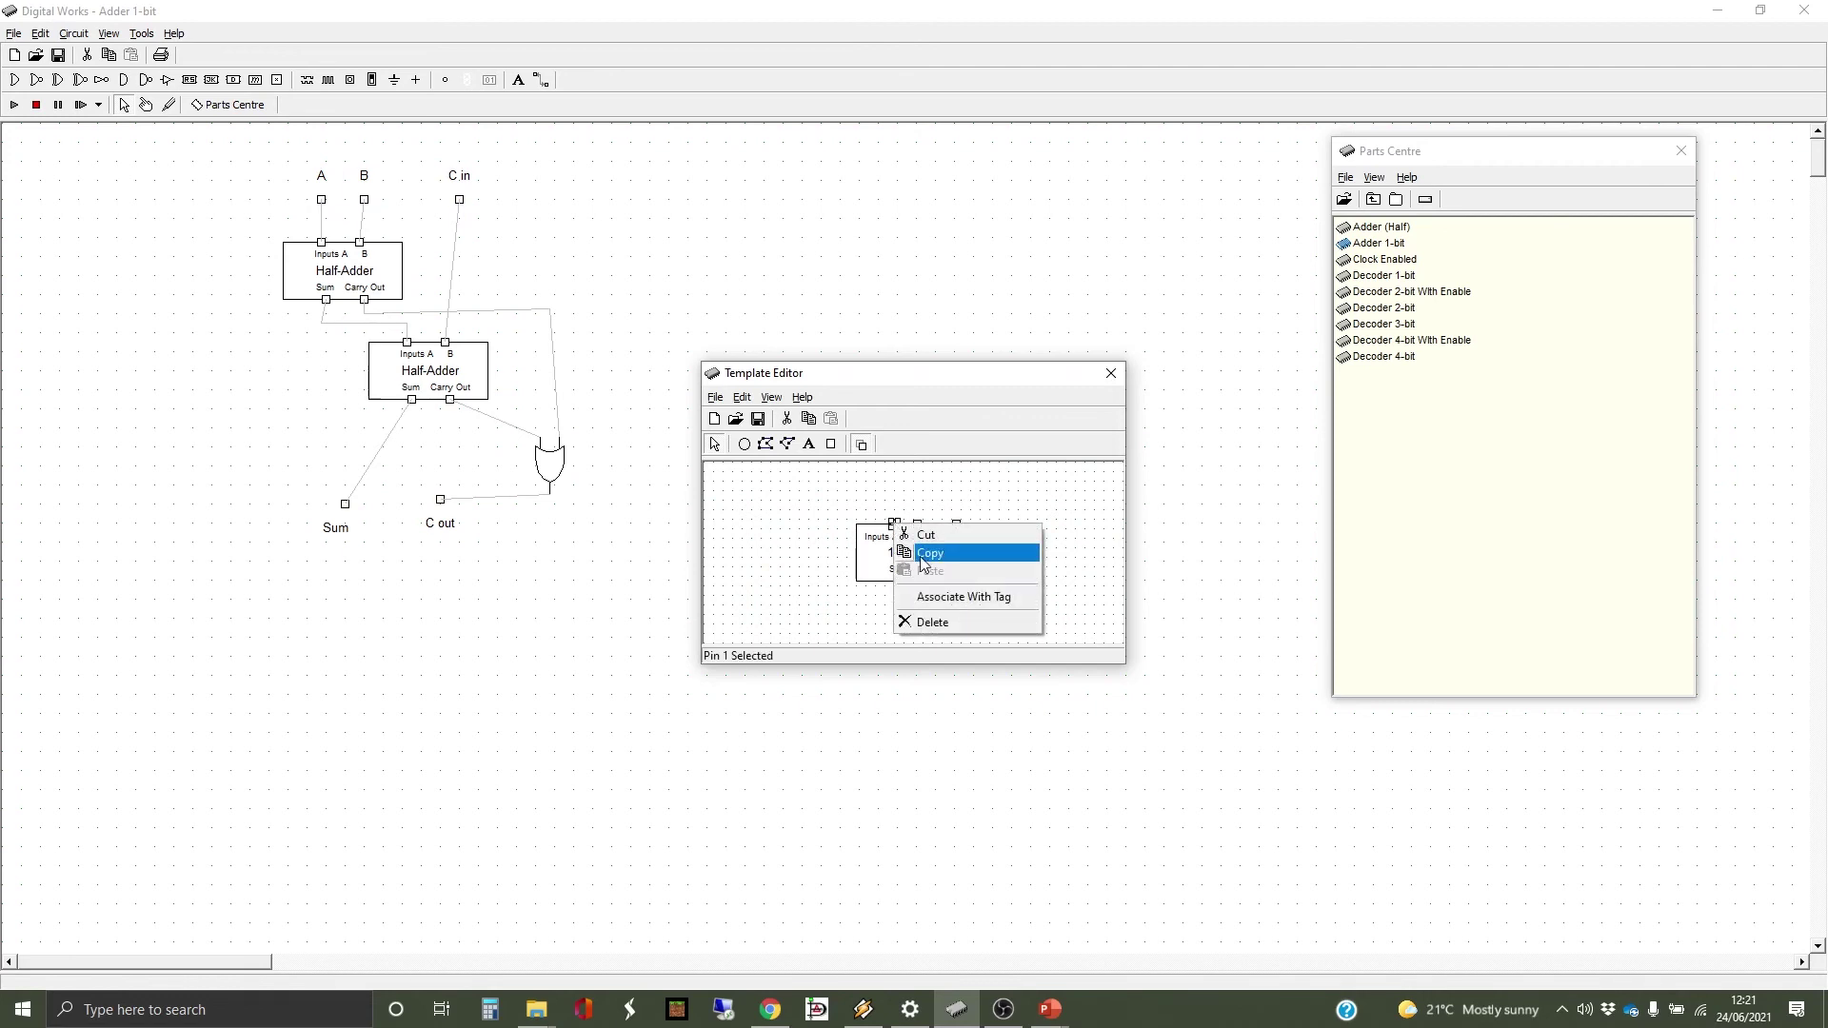
{"action": "left_click", "coordinate": [959, 597]}
{"action": "left_click", "coordinate": [1110, 373]}
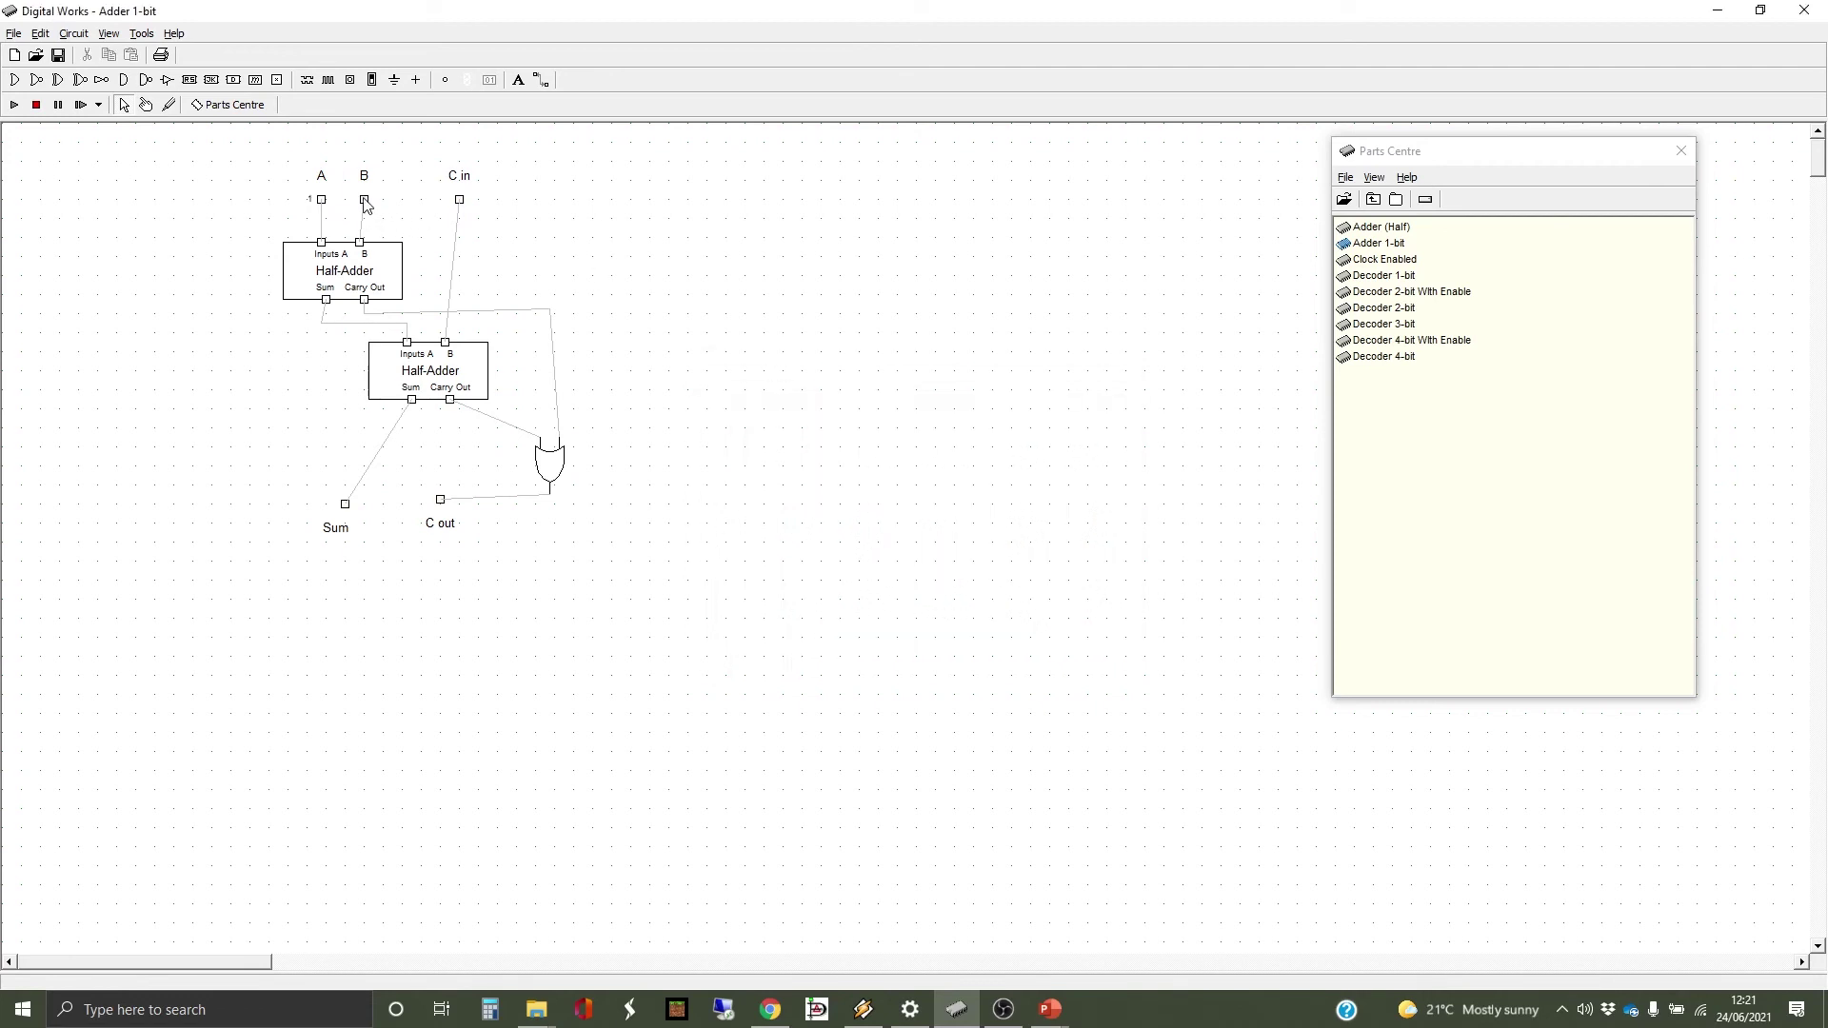
Step: Associate the circuit's B input tag with the template's B pin
{"action": "right_click", "coordinate": [364, 201]}
{"action": "left_click", "coordinate": [390, 206]}
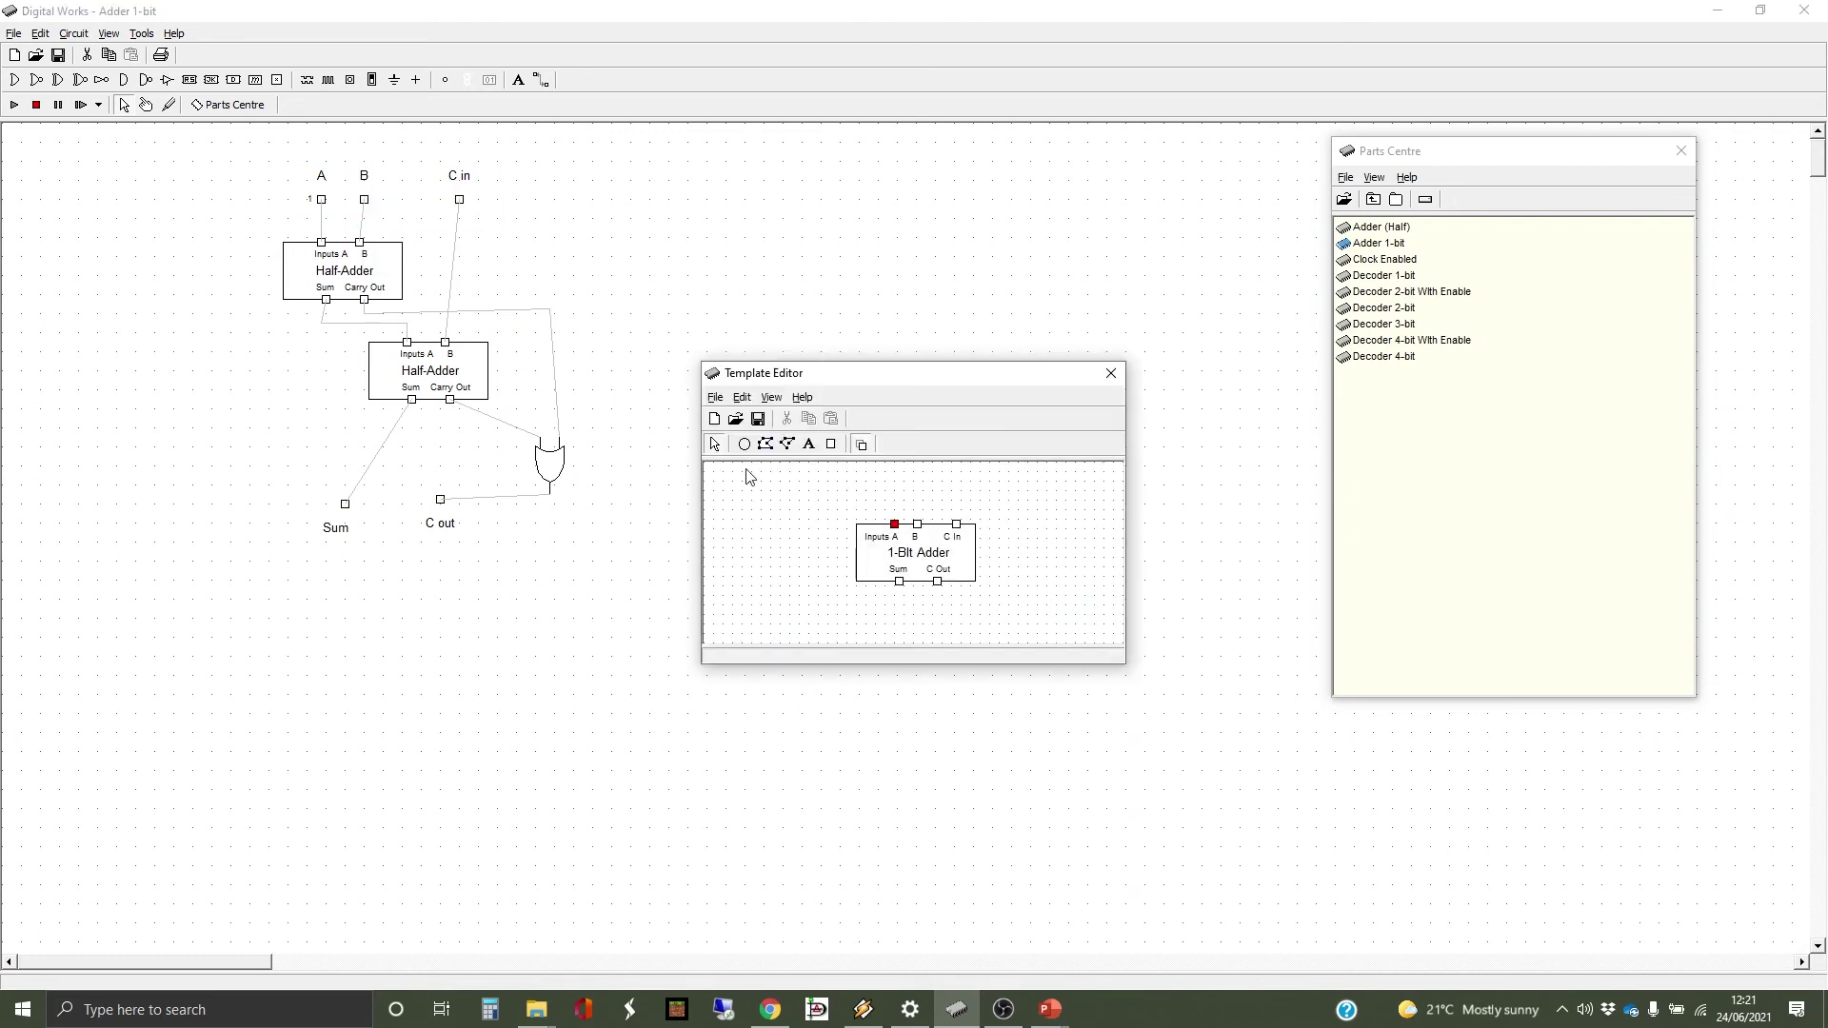
{"action": "left_click", "coordinate": [918, 525]}
{"action": "right_click", "coordinate": [918, 526]}
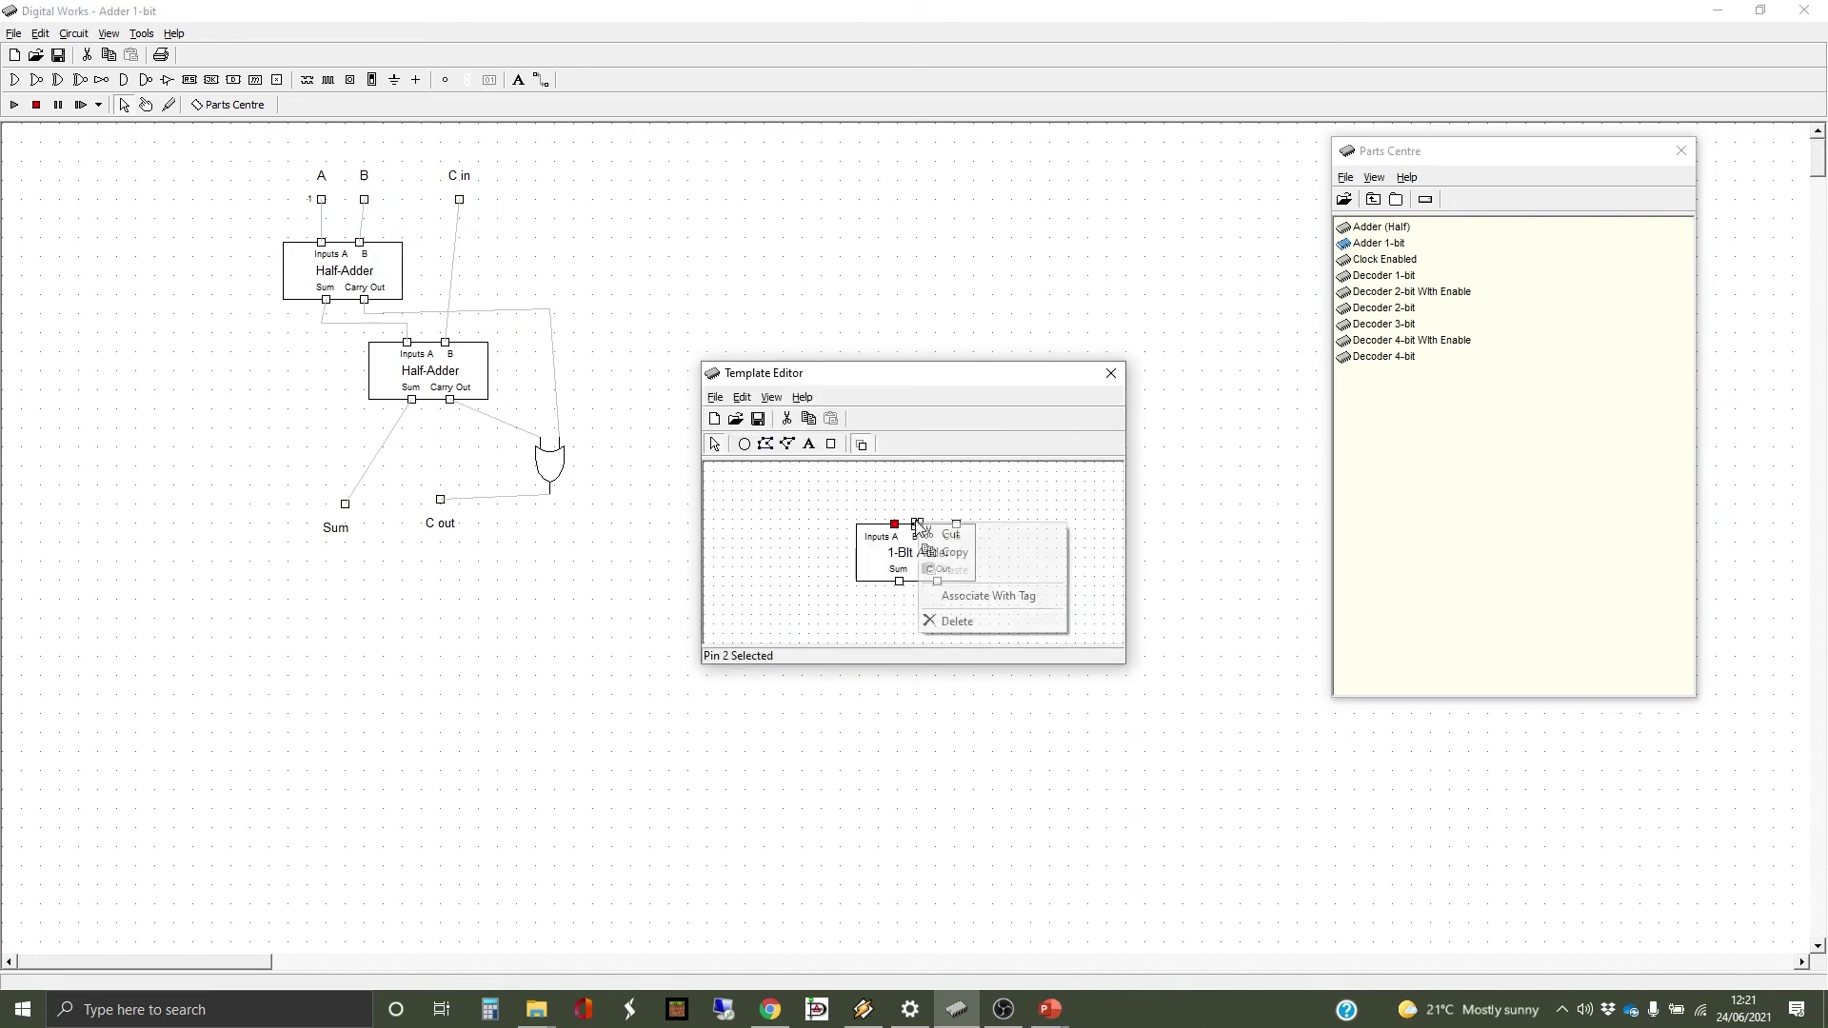
{"action": "left_click", "coordinate": [986, 597]}
{"action": "left_click", "coordinate": [1110, 373]}
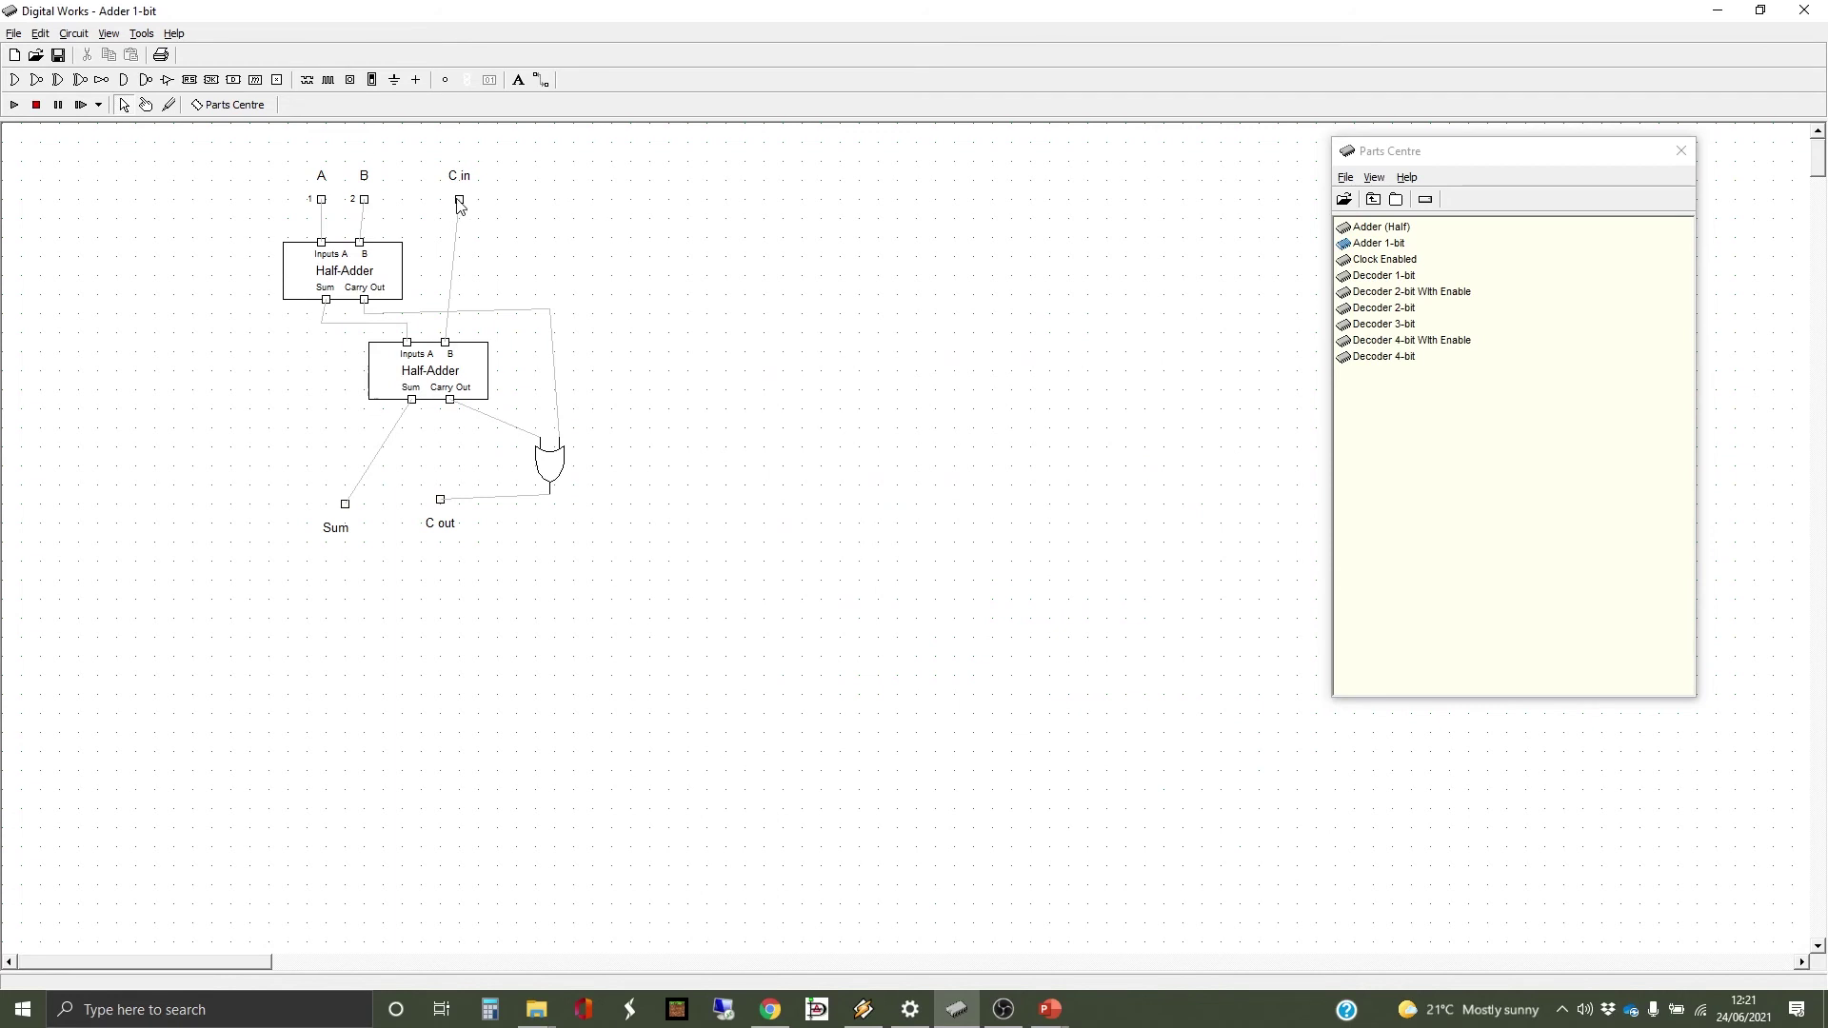
Step: Associate the circuit's C in tag with the template's C In pin
{"action": "right_click", "coordinate": [460, 200]}
{"action": "left_click", "coordinate": [465, 208]}
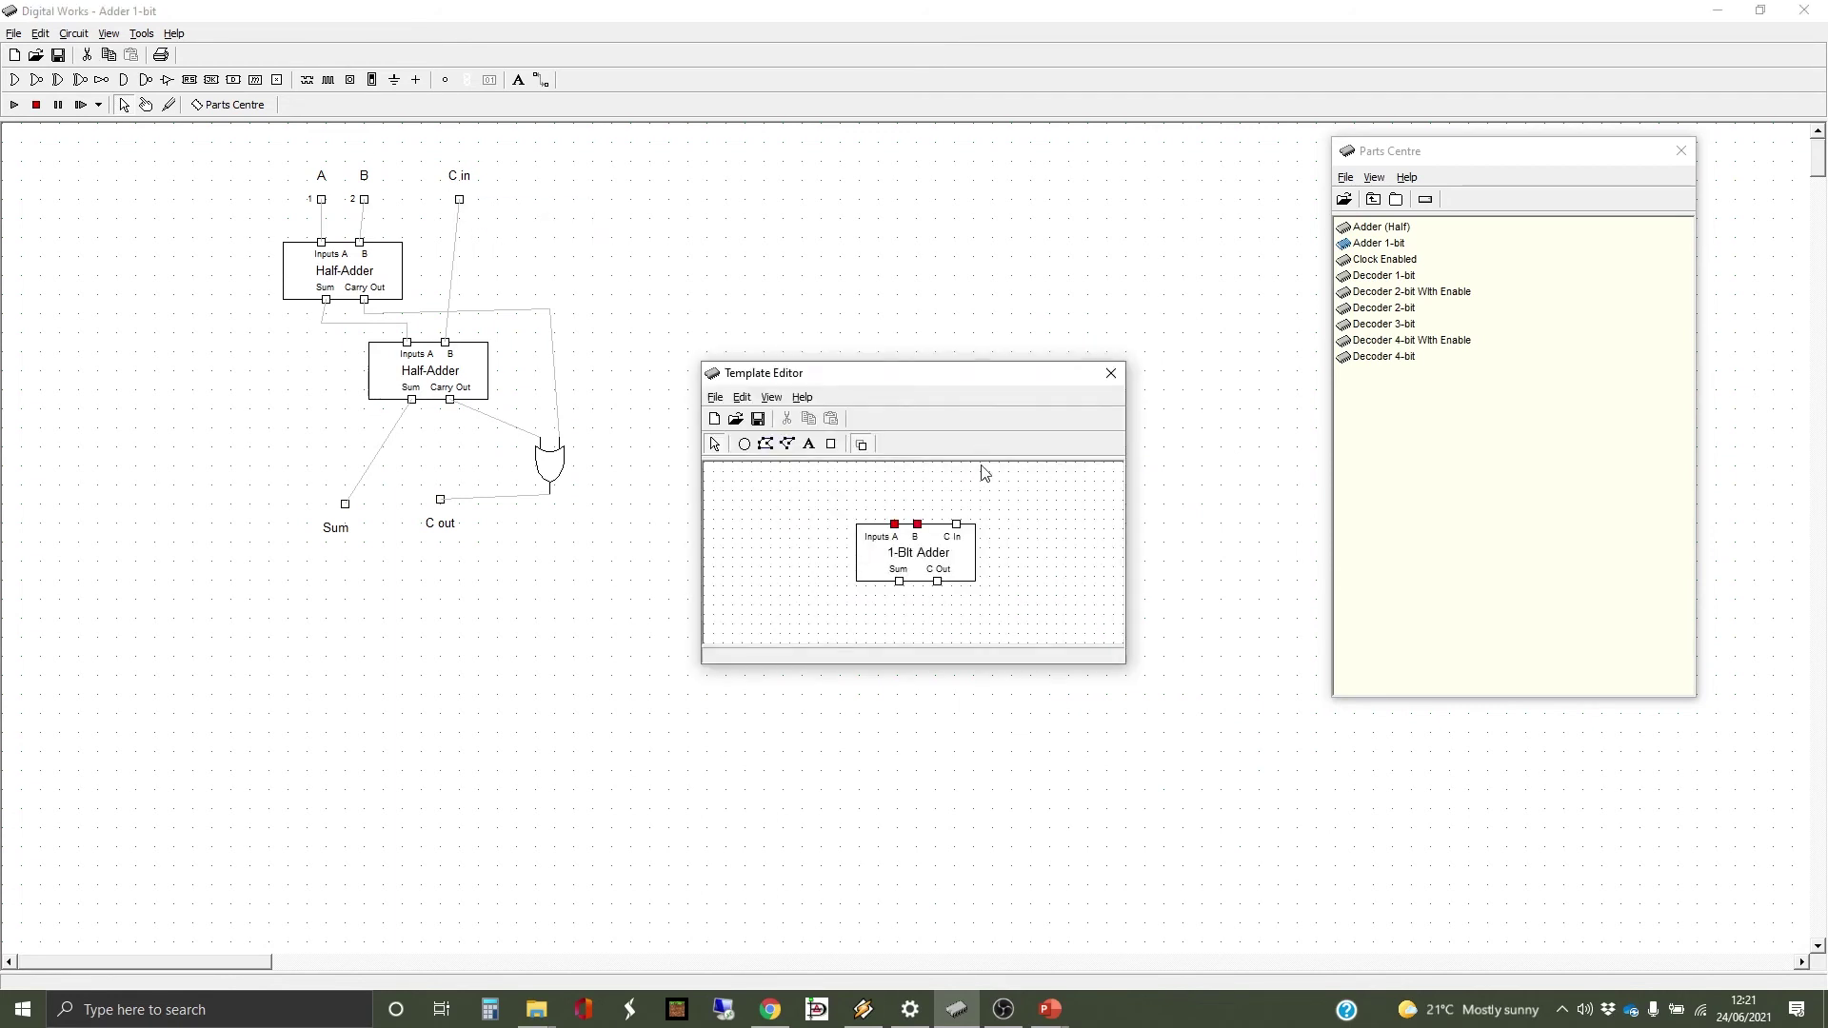
{"action": "left_click", "coordinate": [957, 526]}
{"action": "right_click", "coordinate": [956, 525]}
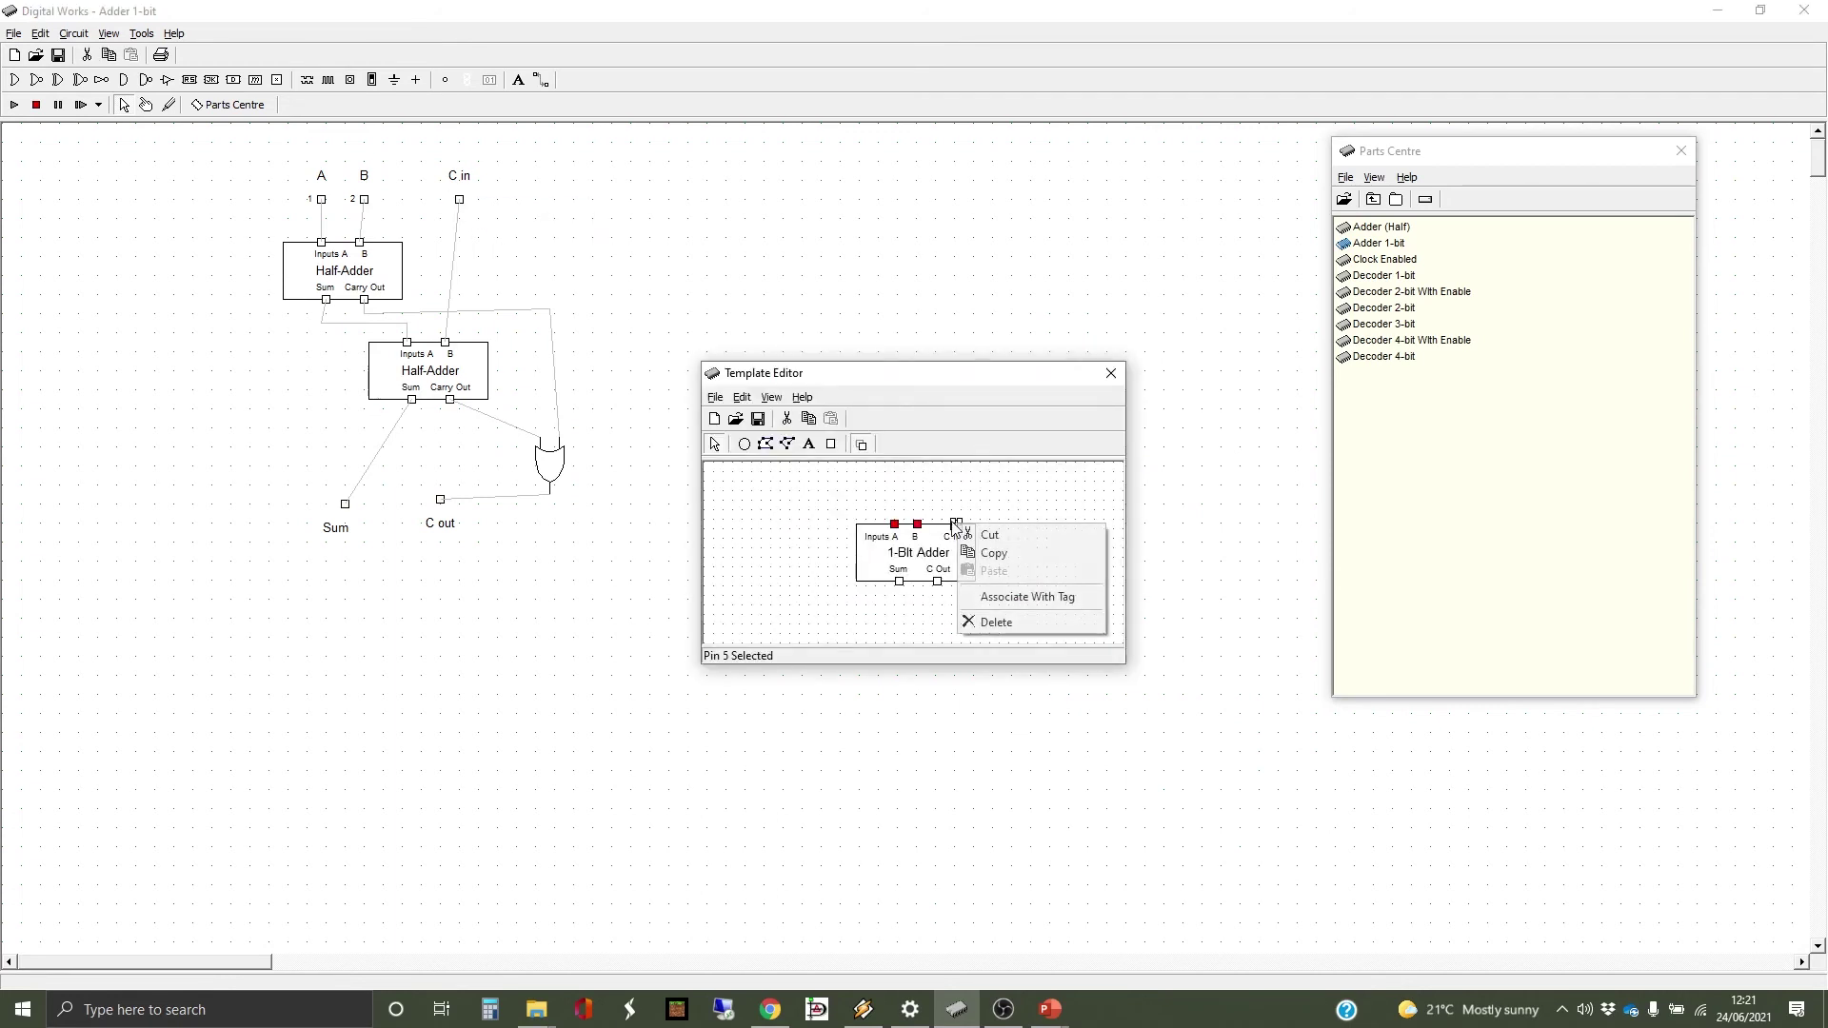
{"action": "left_click", "coordinate": [1055, 598]}
{"action": "left_click", "coordinate": [1110, 373]}
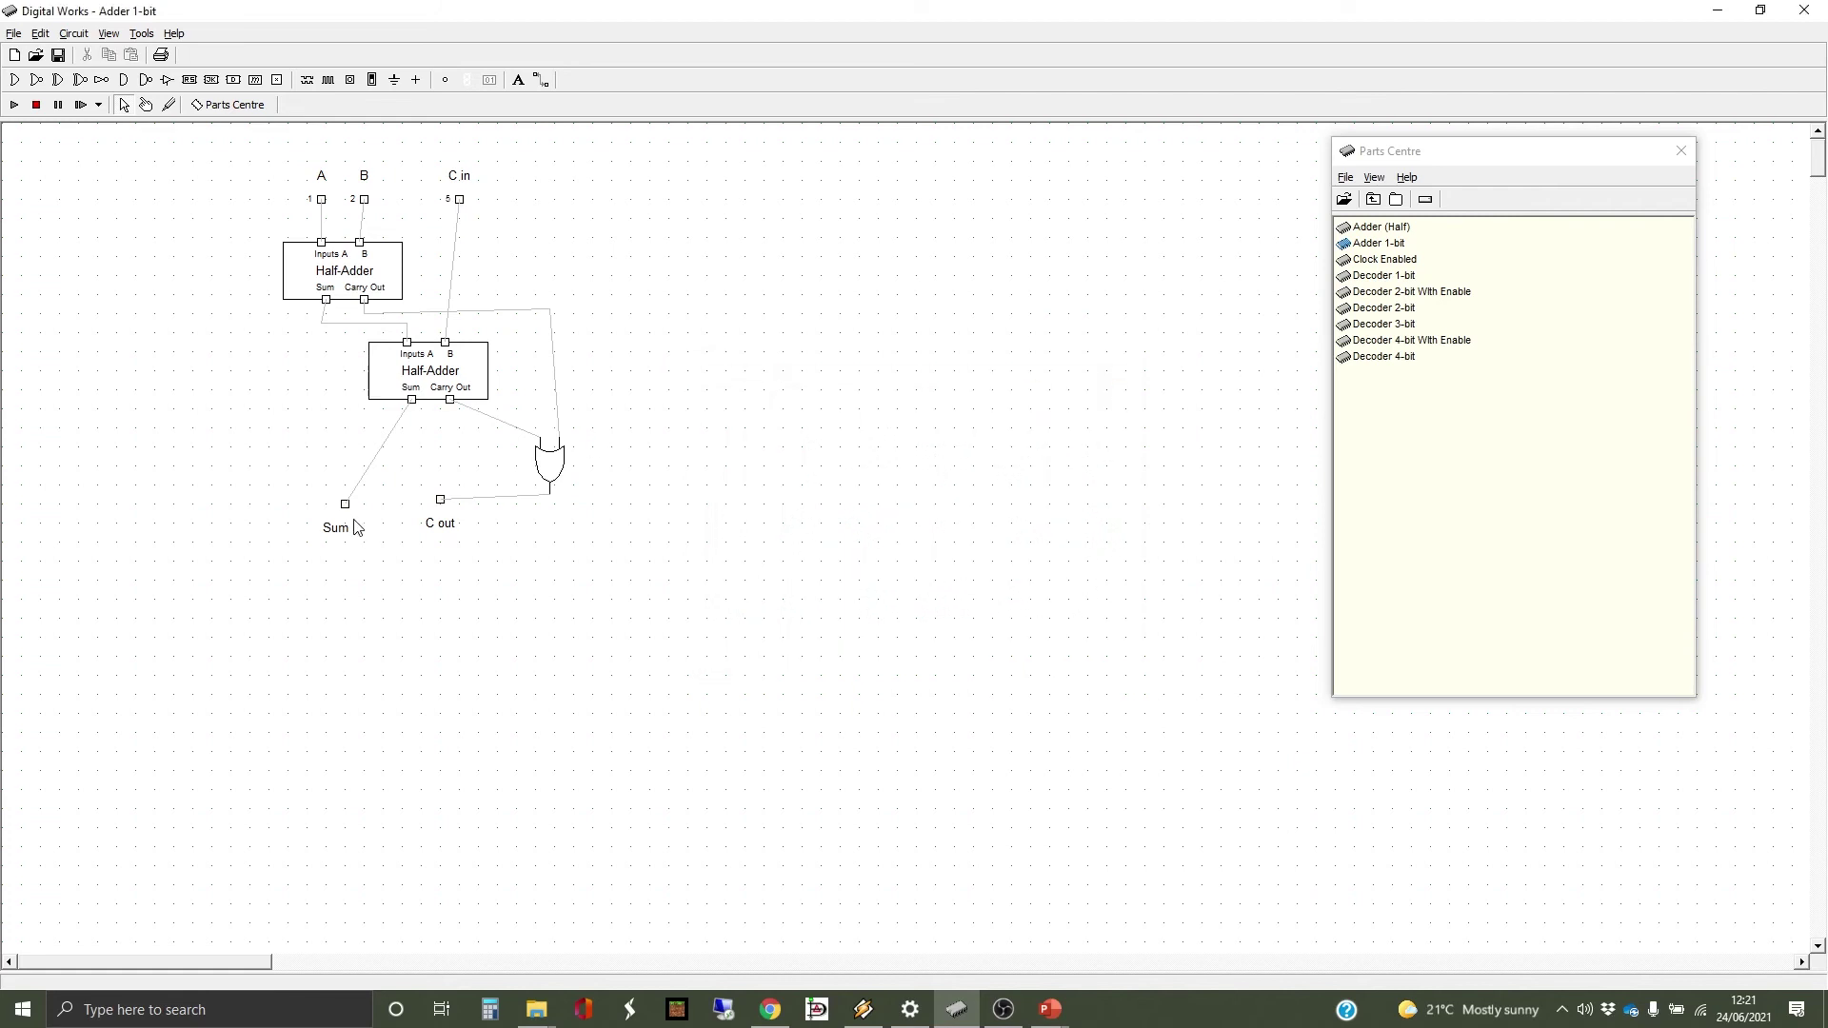
Step: Associate the circuit's Sum output tag with the template's Sum pin
{"action": "left_click", "coordinate": [346, 506]}
{"action": "right_click", "coordinate": [349, 512]}
{"action": "left_click", "coordinate": [381, 517]}
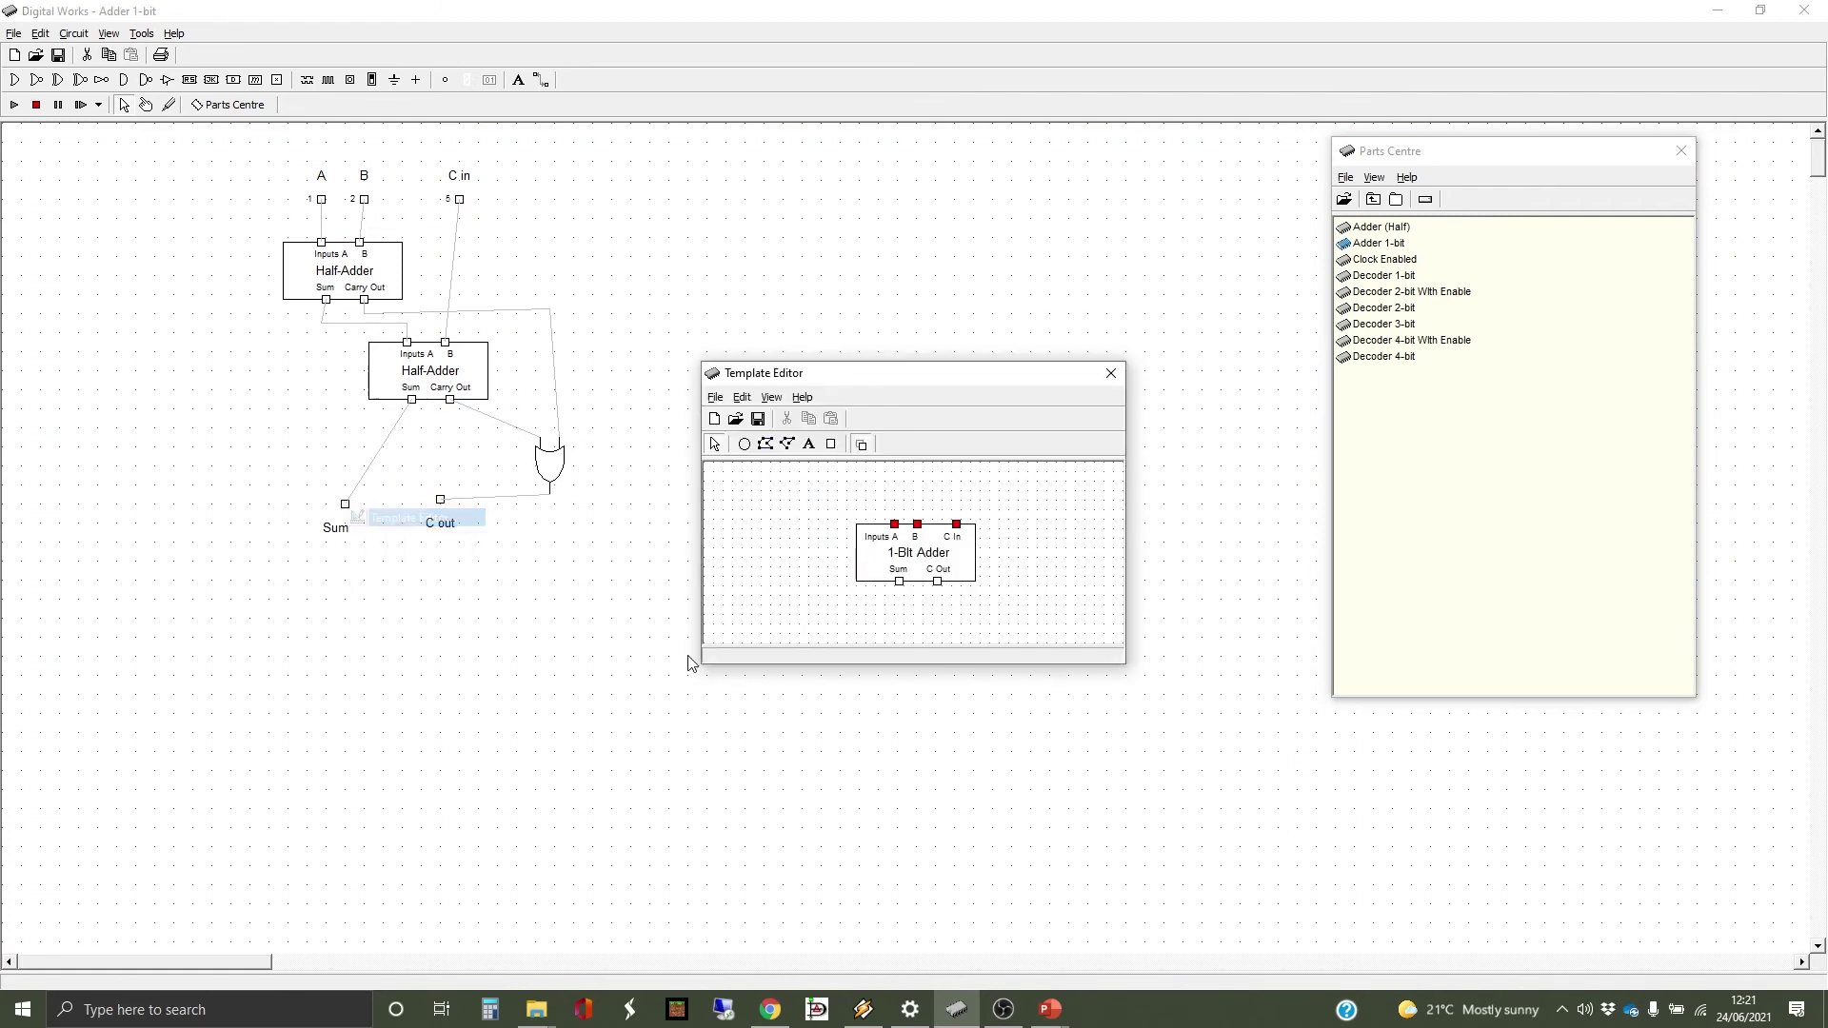
{"action": "left_click", "coordinate": [900, 583]}
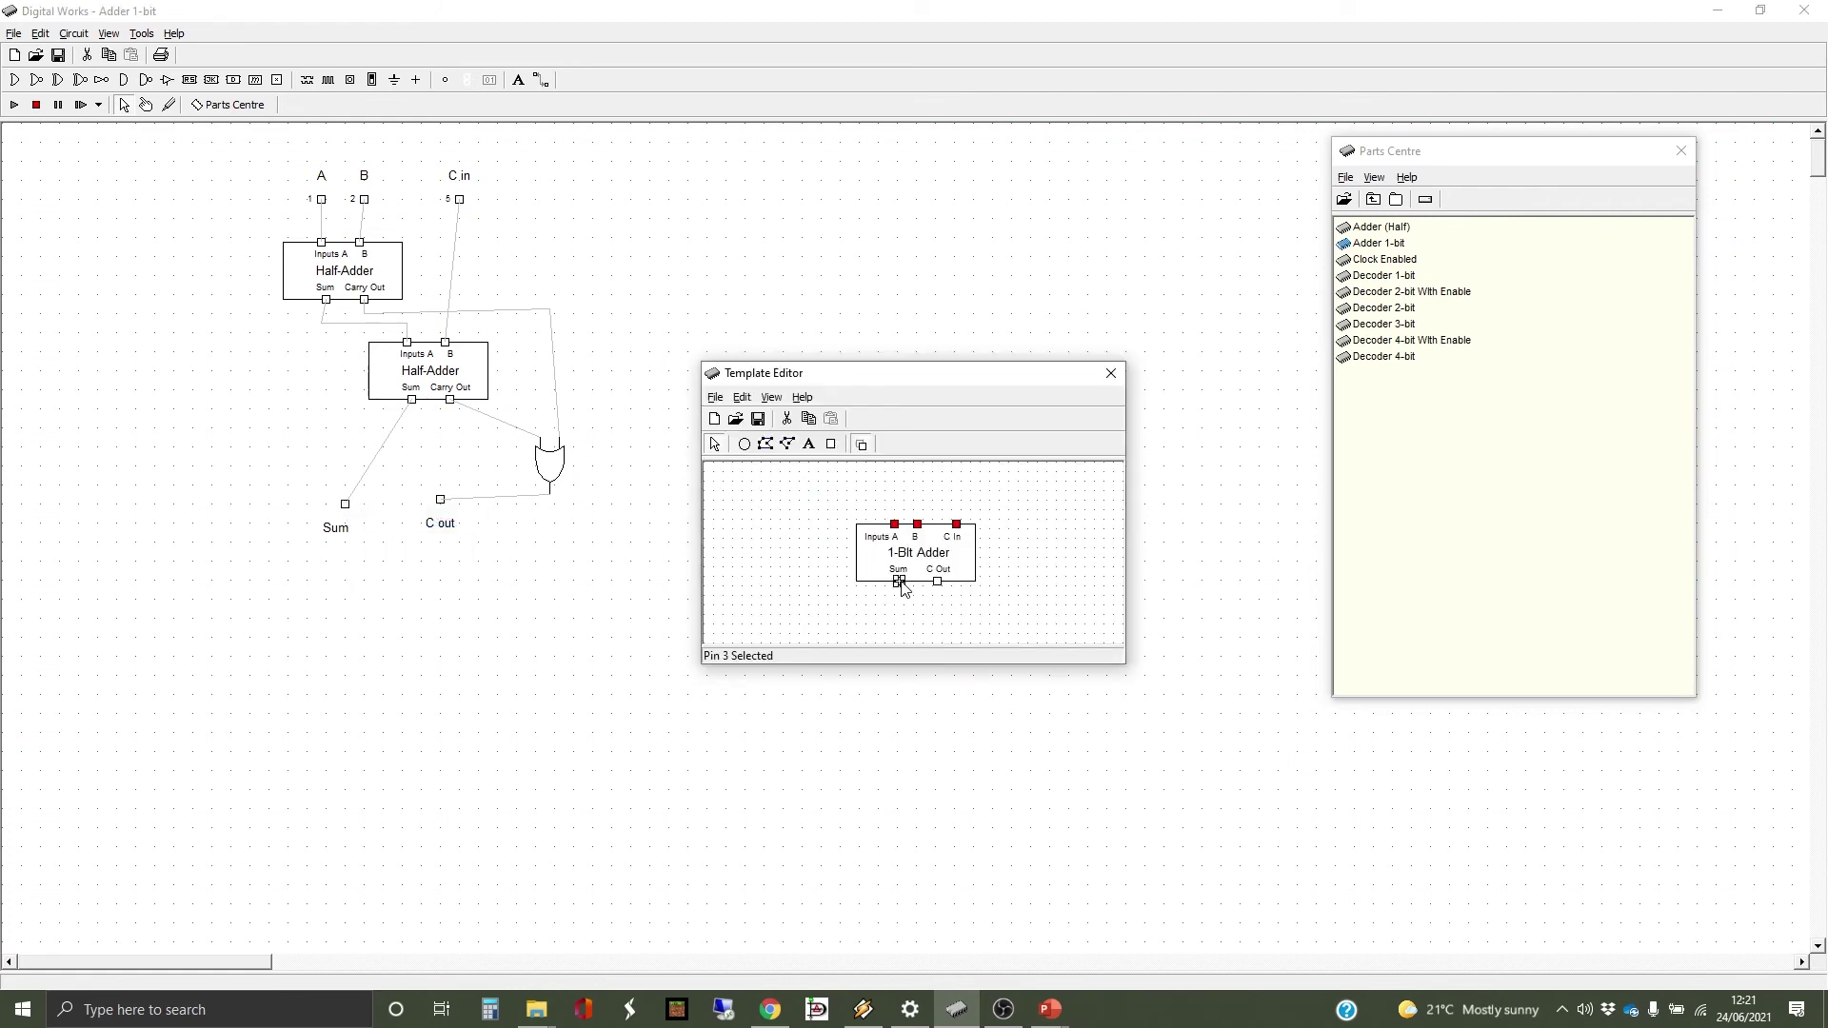
{"action": "right_click", "coordinate": [900, 582]}
{"action": "left_click", "coordinate": [958, 655]}
{"action": "left_click", "coordinate": [1110, 373]}
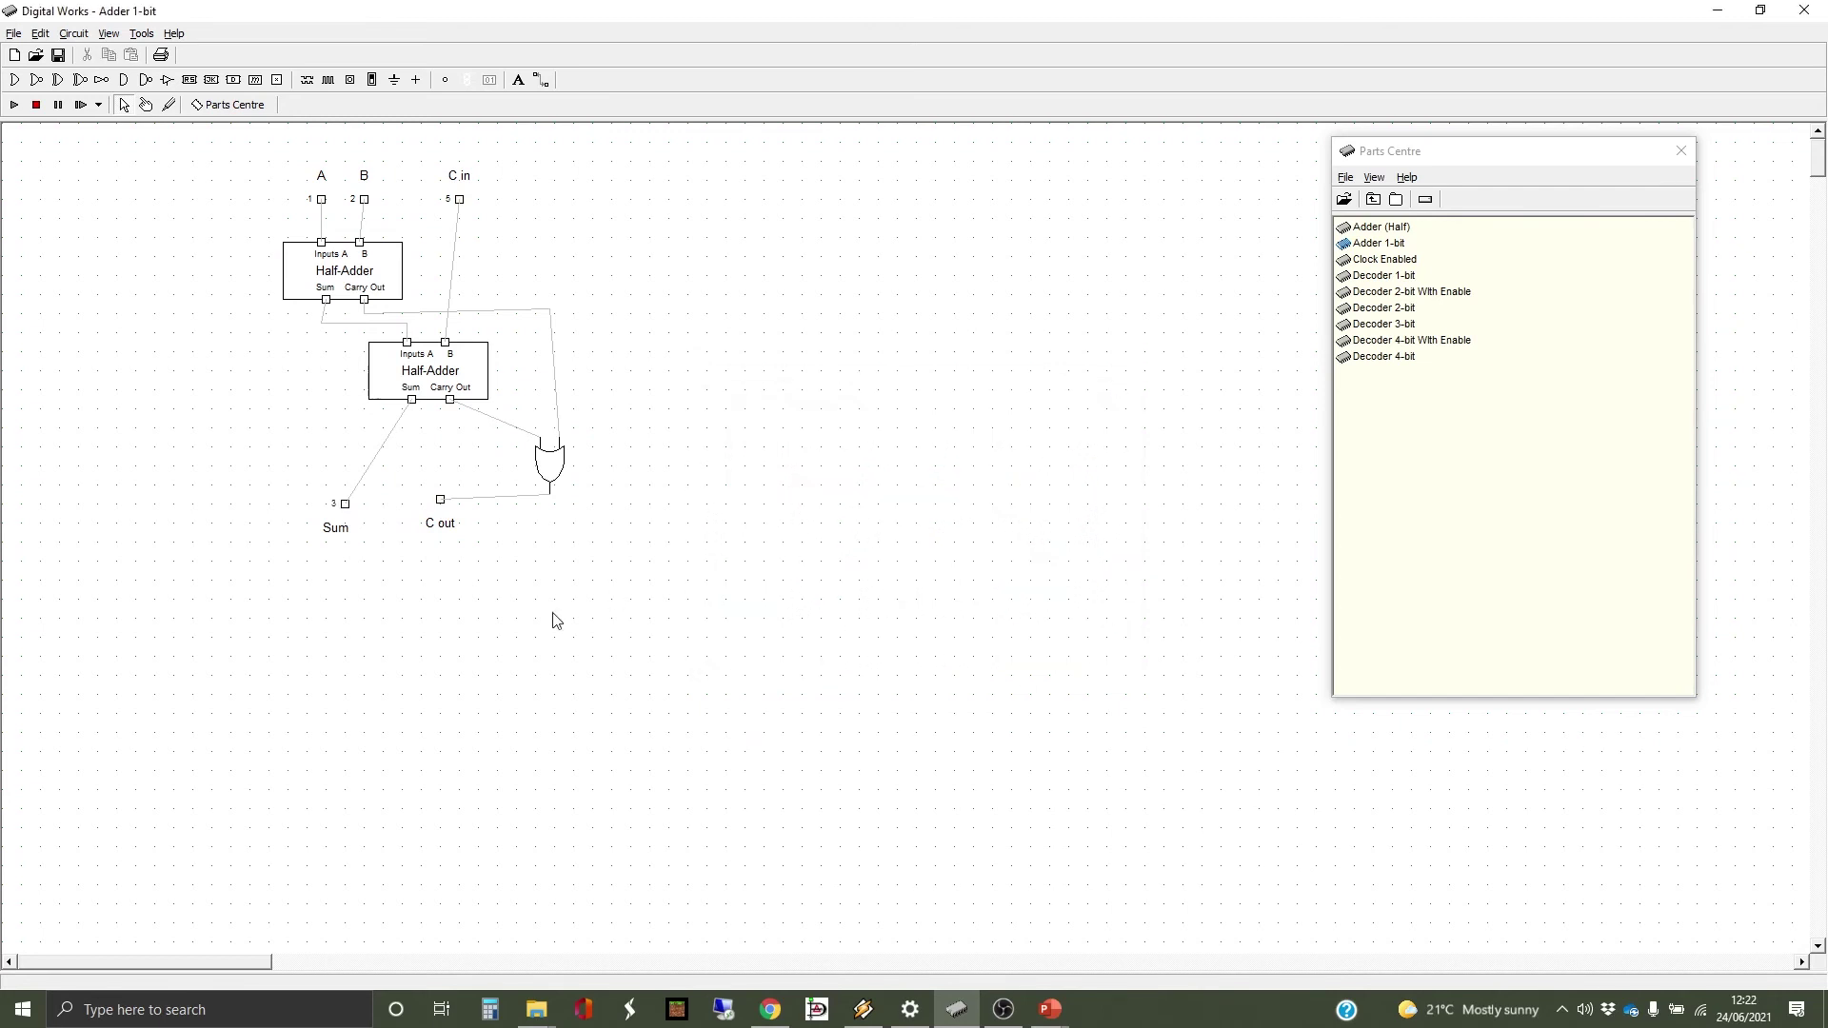
Step: Associate the circuit's C out tag with the template's C Out pin and save the macro file
{"action": "left_click", "coordinate": [444, 507]}
{"action": "right_click", "coordinate": [443, 507]}
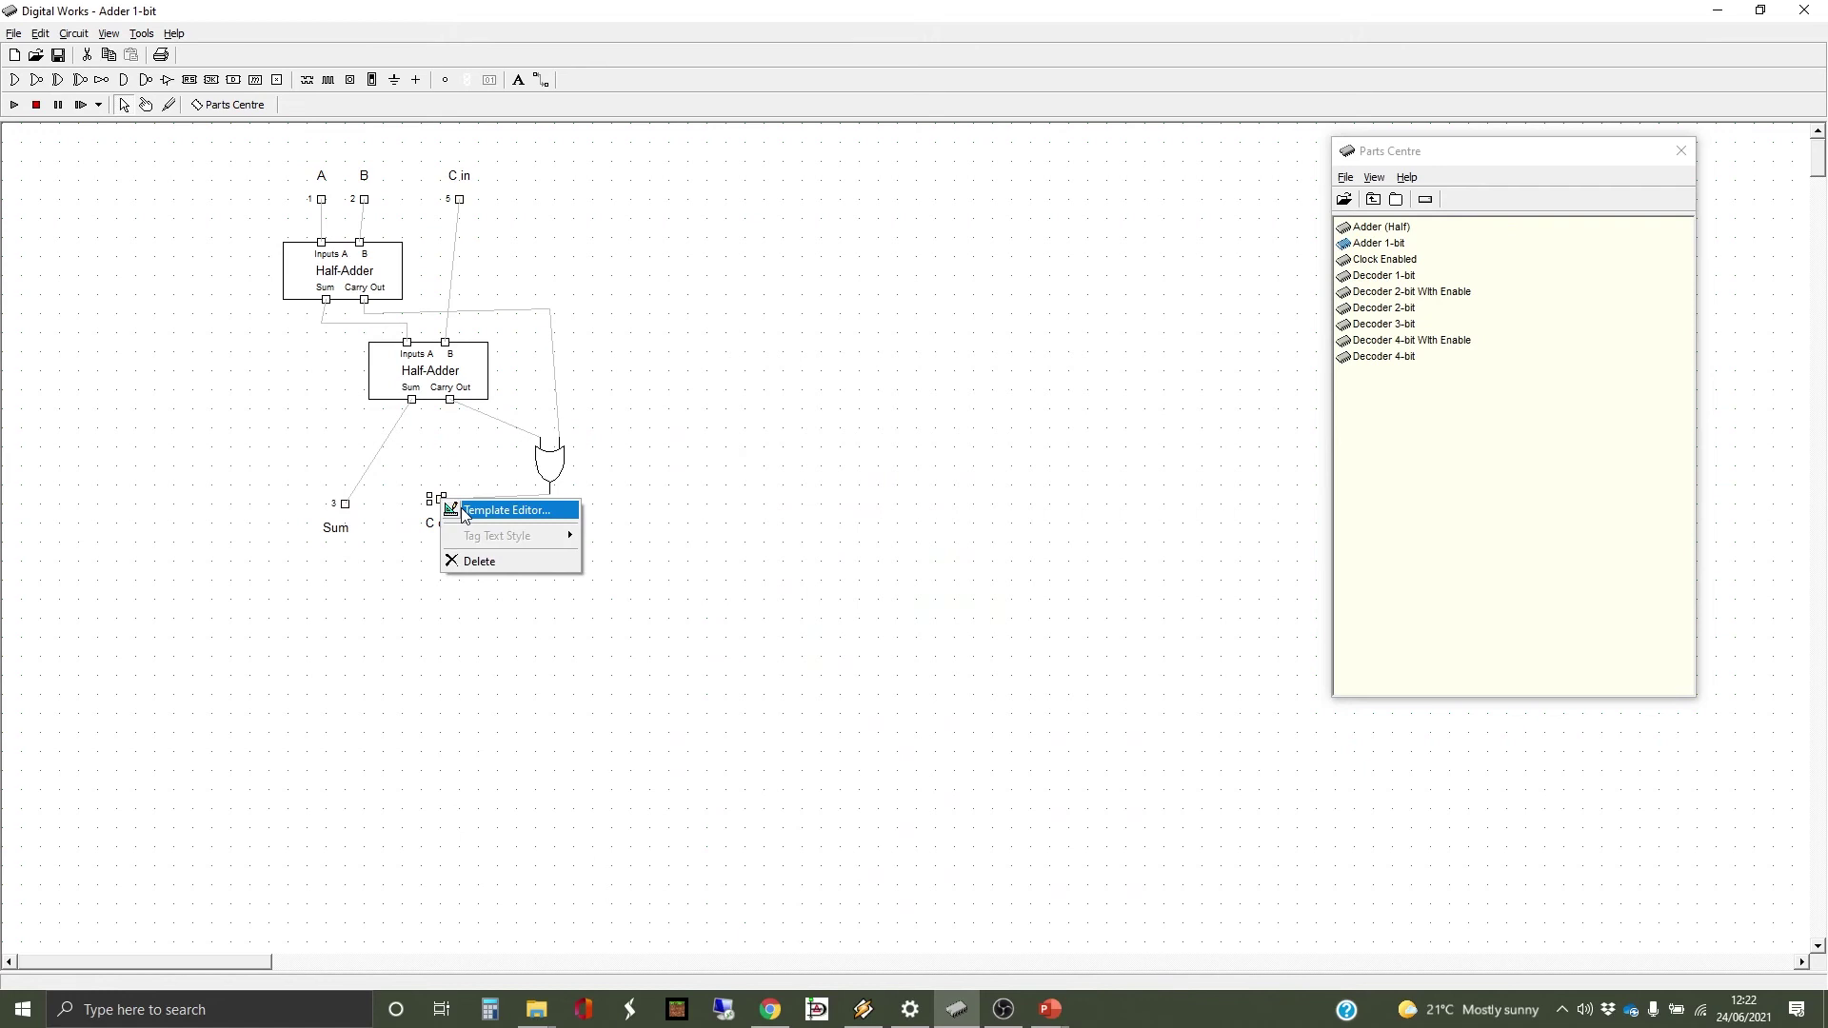
{"action": "left_click", "coordinate": [460, 507]}
{"action": "left_click", "coordinate": [937, 583]}
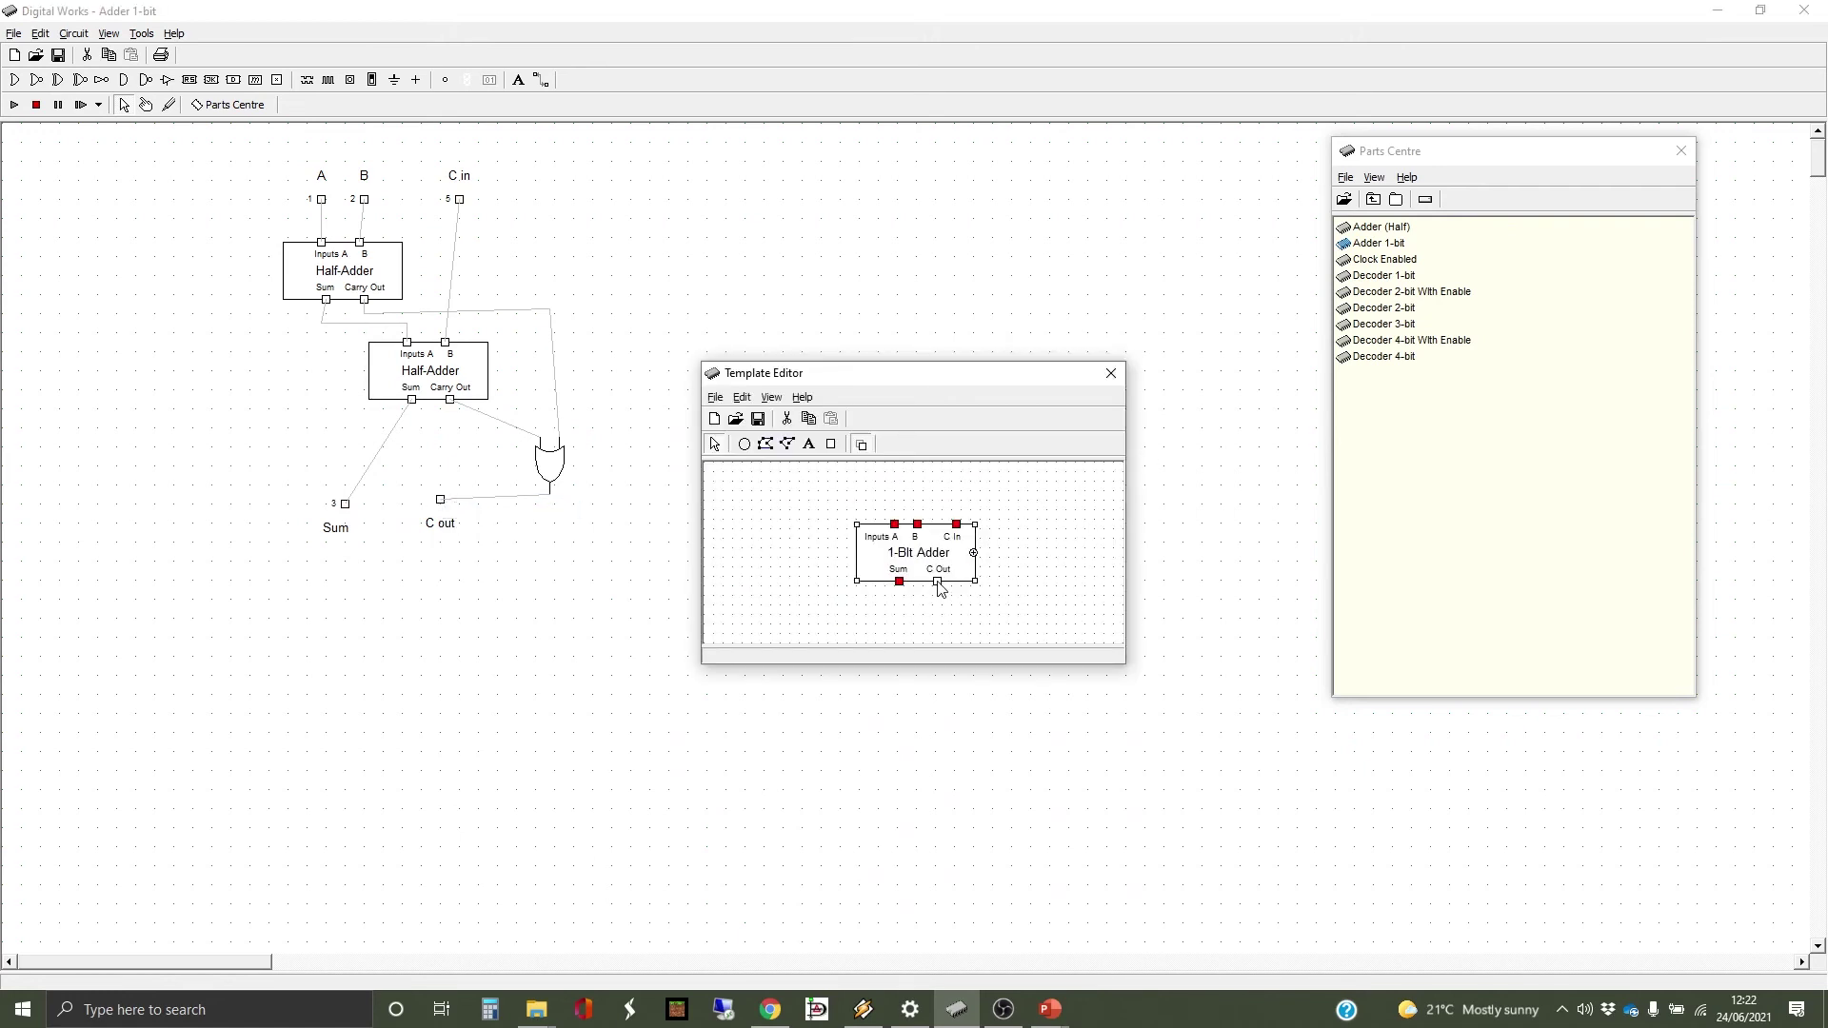
{"action": "left_click", "coordinate": [939, 584]}
{"action": "left_click", "coordinate": [938, 584]}
{"action": "right_click", "coordinate": [938, 584]}
{"action": "left_click", "coordinate": [996, 664]}
{"action": "left_click", "coordinate": [1110, 372]}
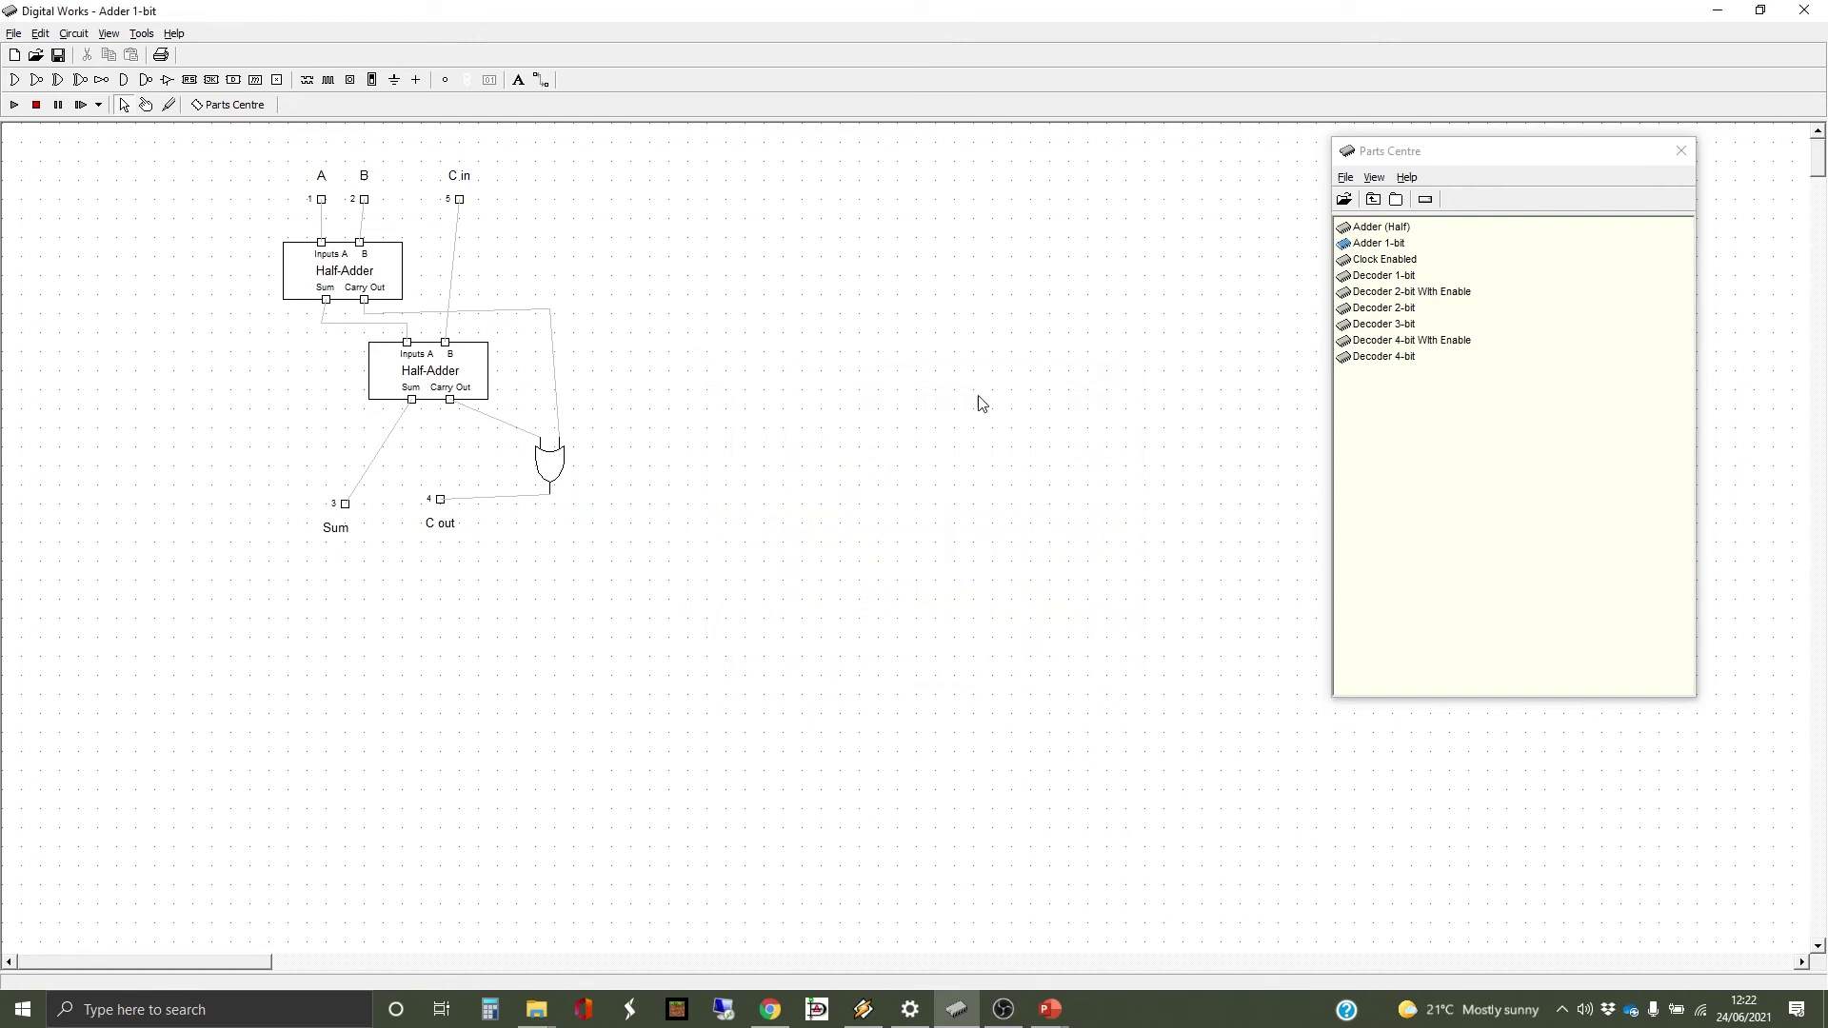
{"action": "left_click", "coordinate": [16, 36]}
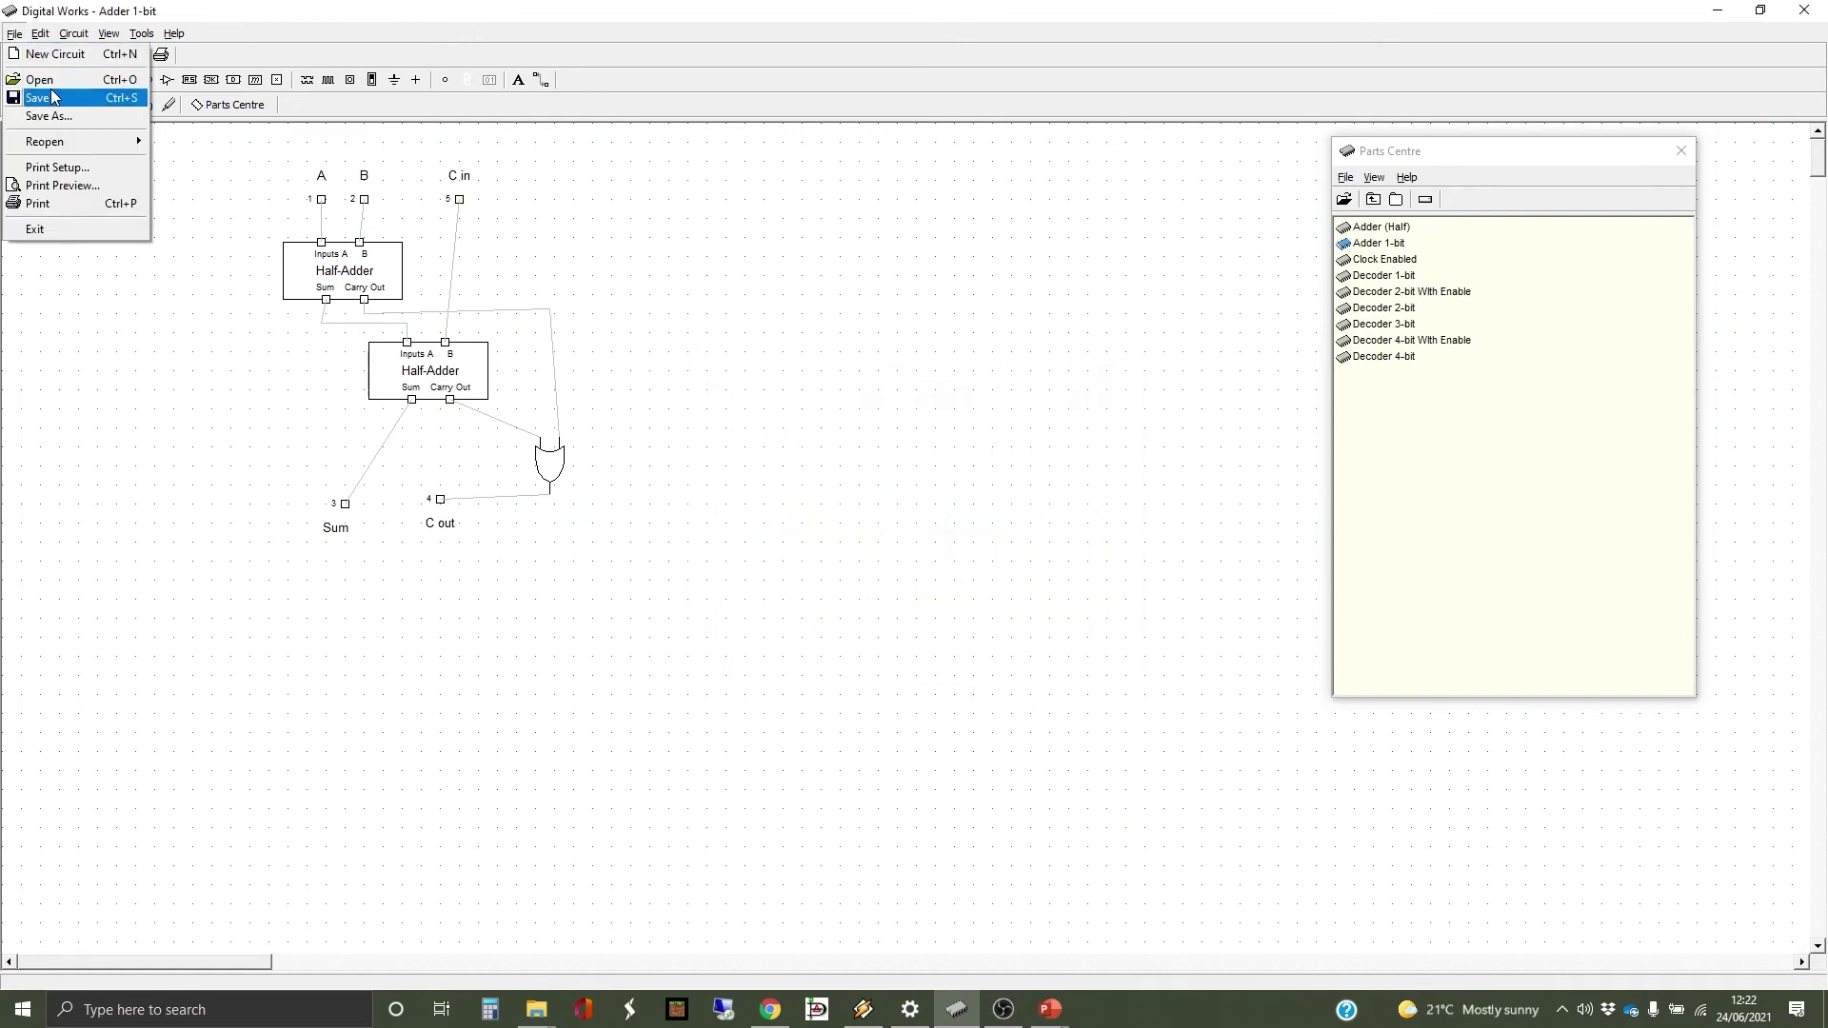
{"action": "left_click", "coordinate": [29, 92]}
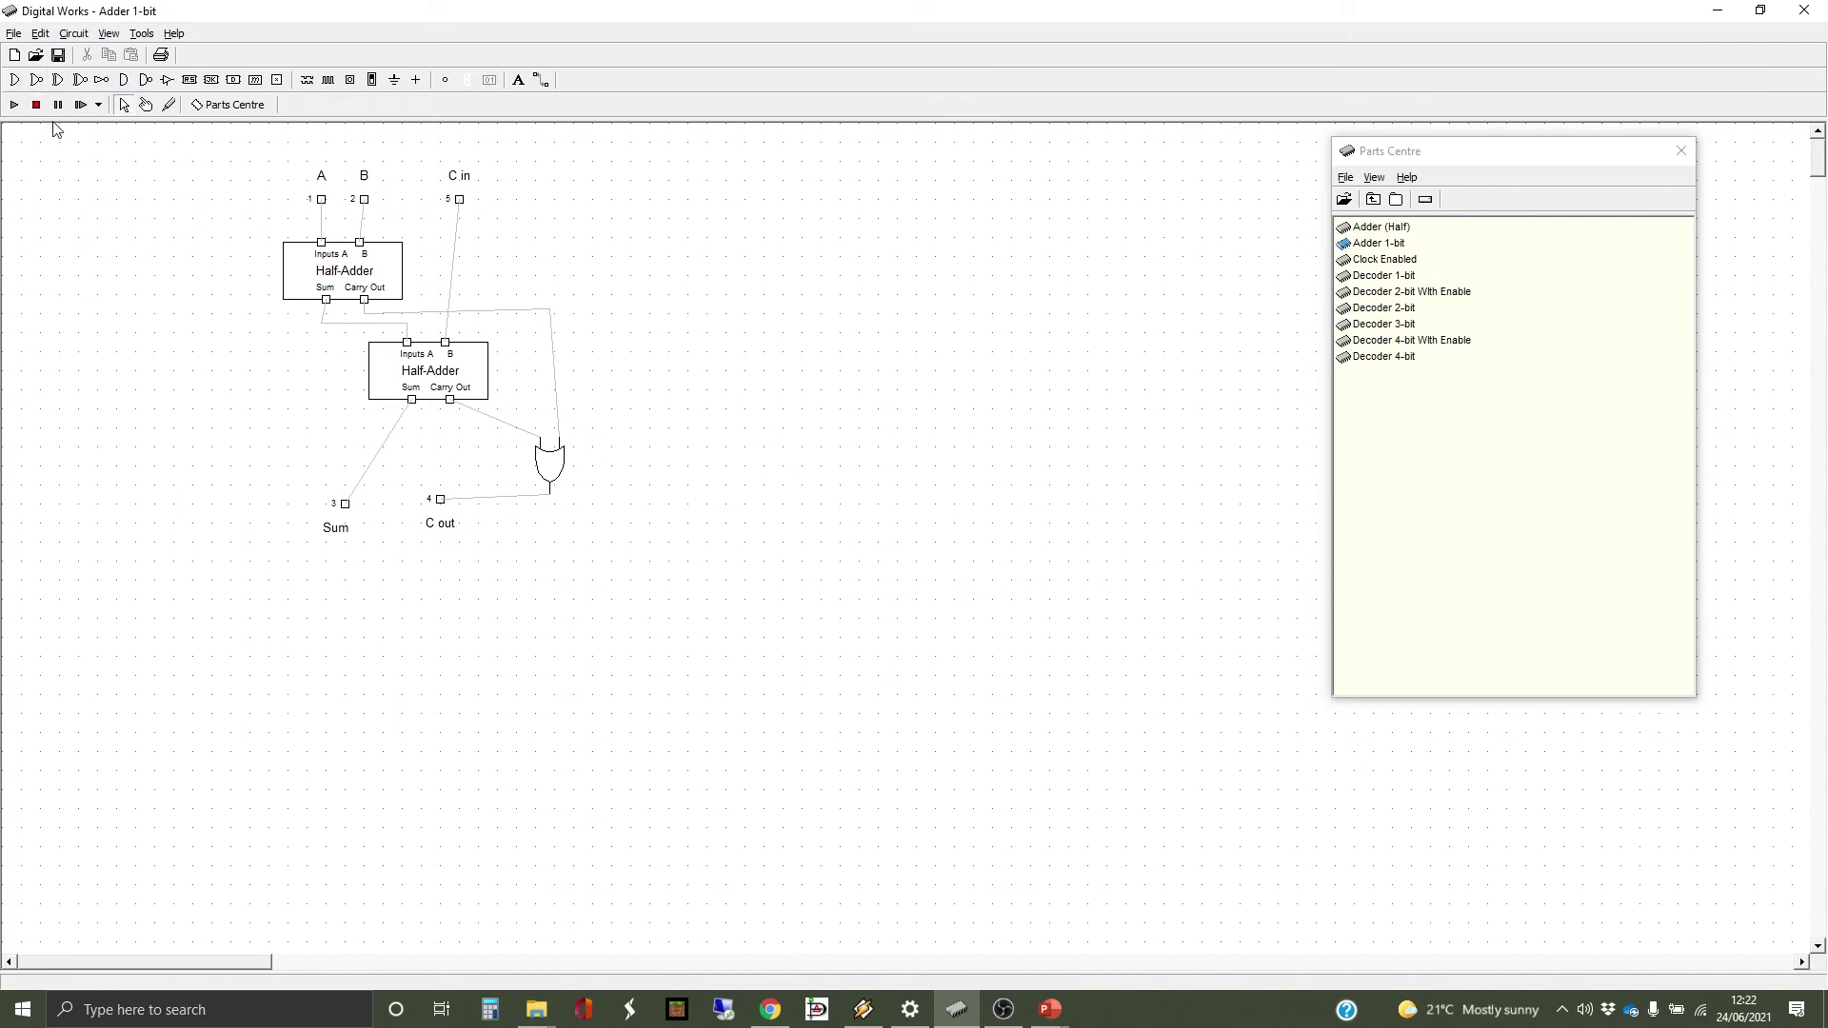
Step: Delete the entire adder circuit from the drawing area
{"action": "left_click_drag", "start_coordinate": [184, 152], "coordinate": [682, 672]}
{"action": "key", "text": "Delete"}
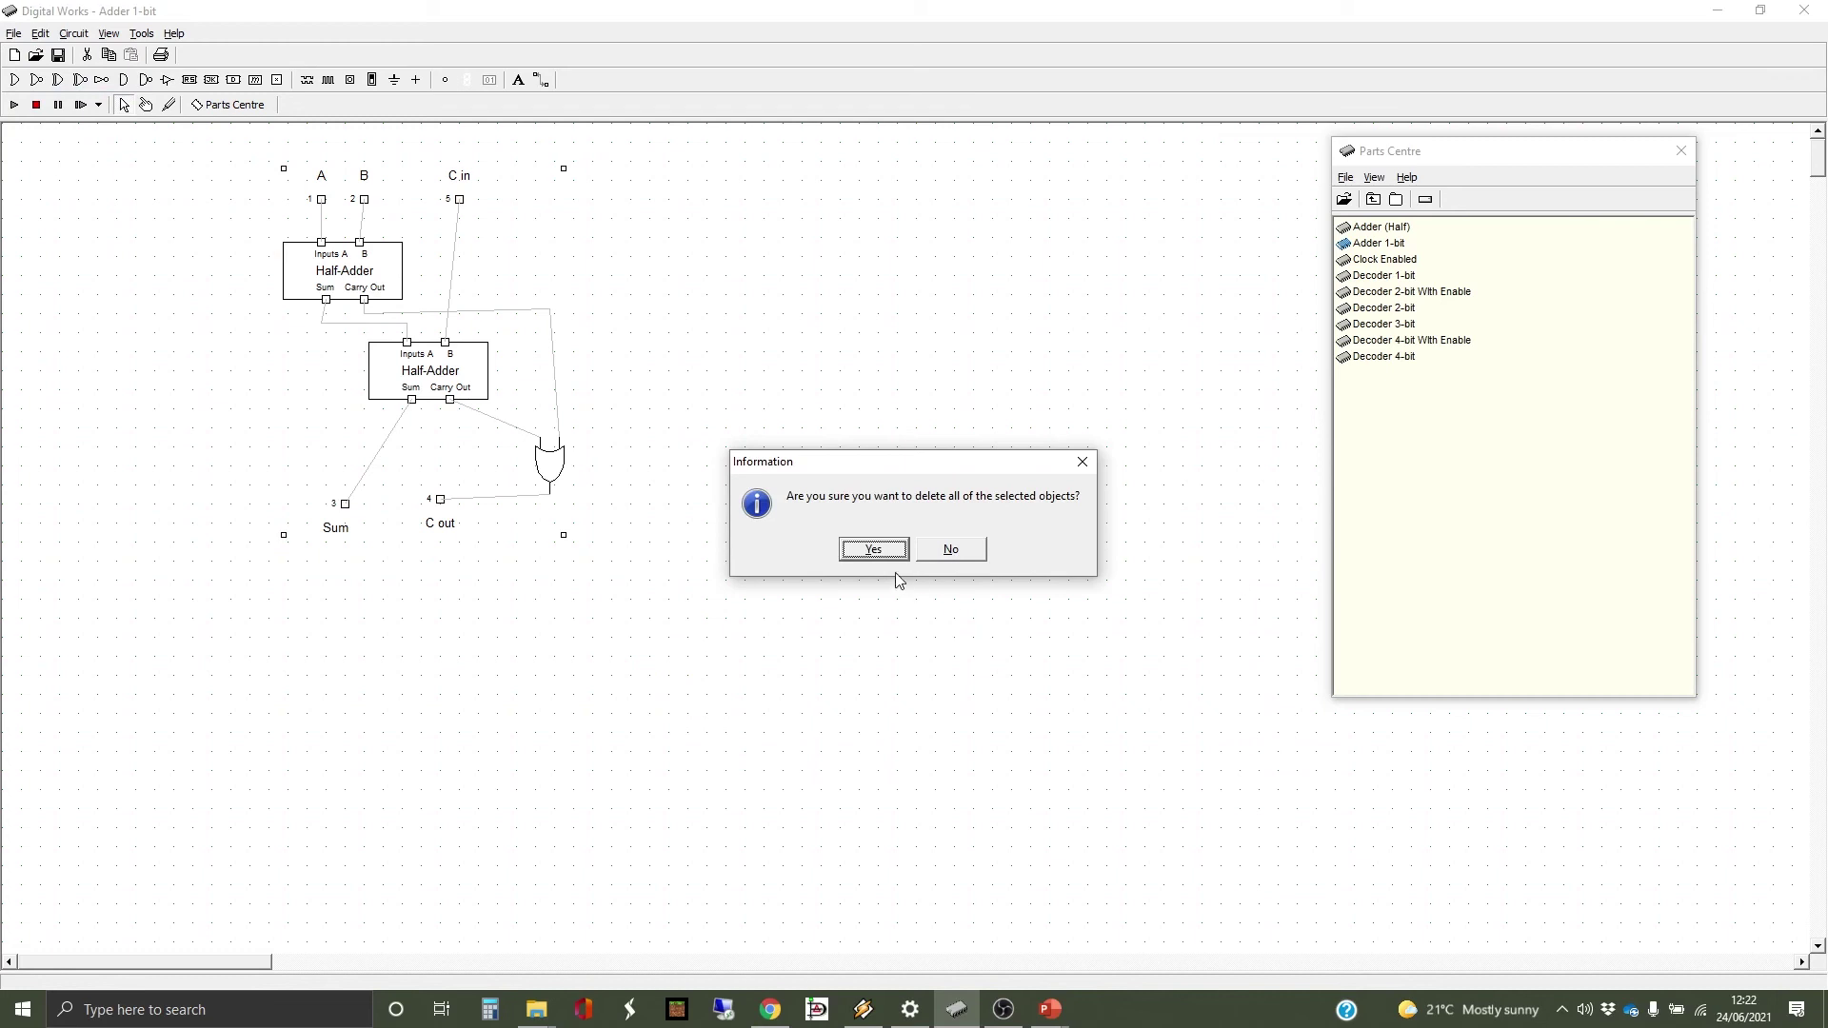
{"action": "left_click", "coordinate": [886, 550]}
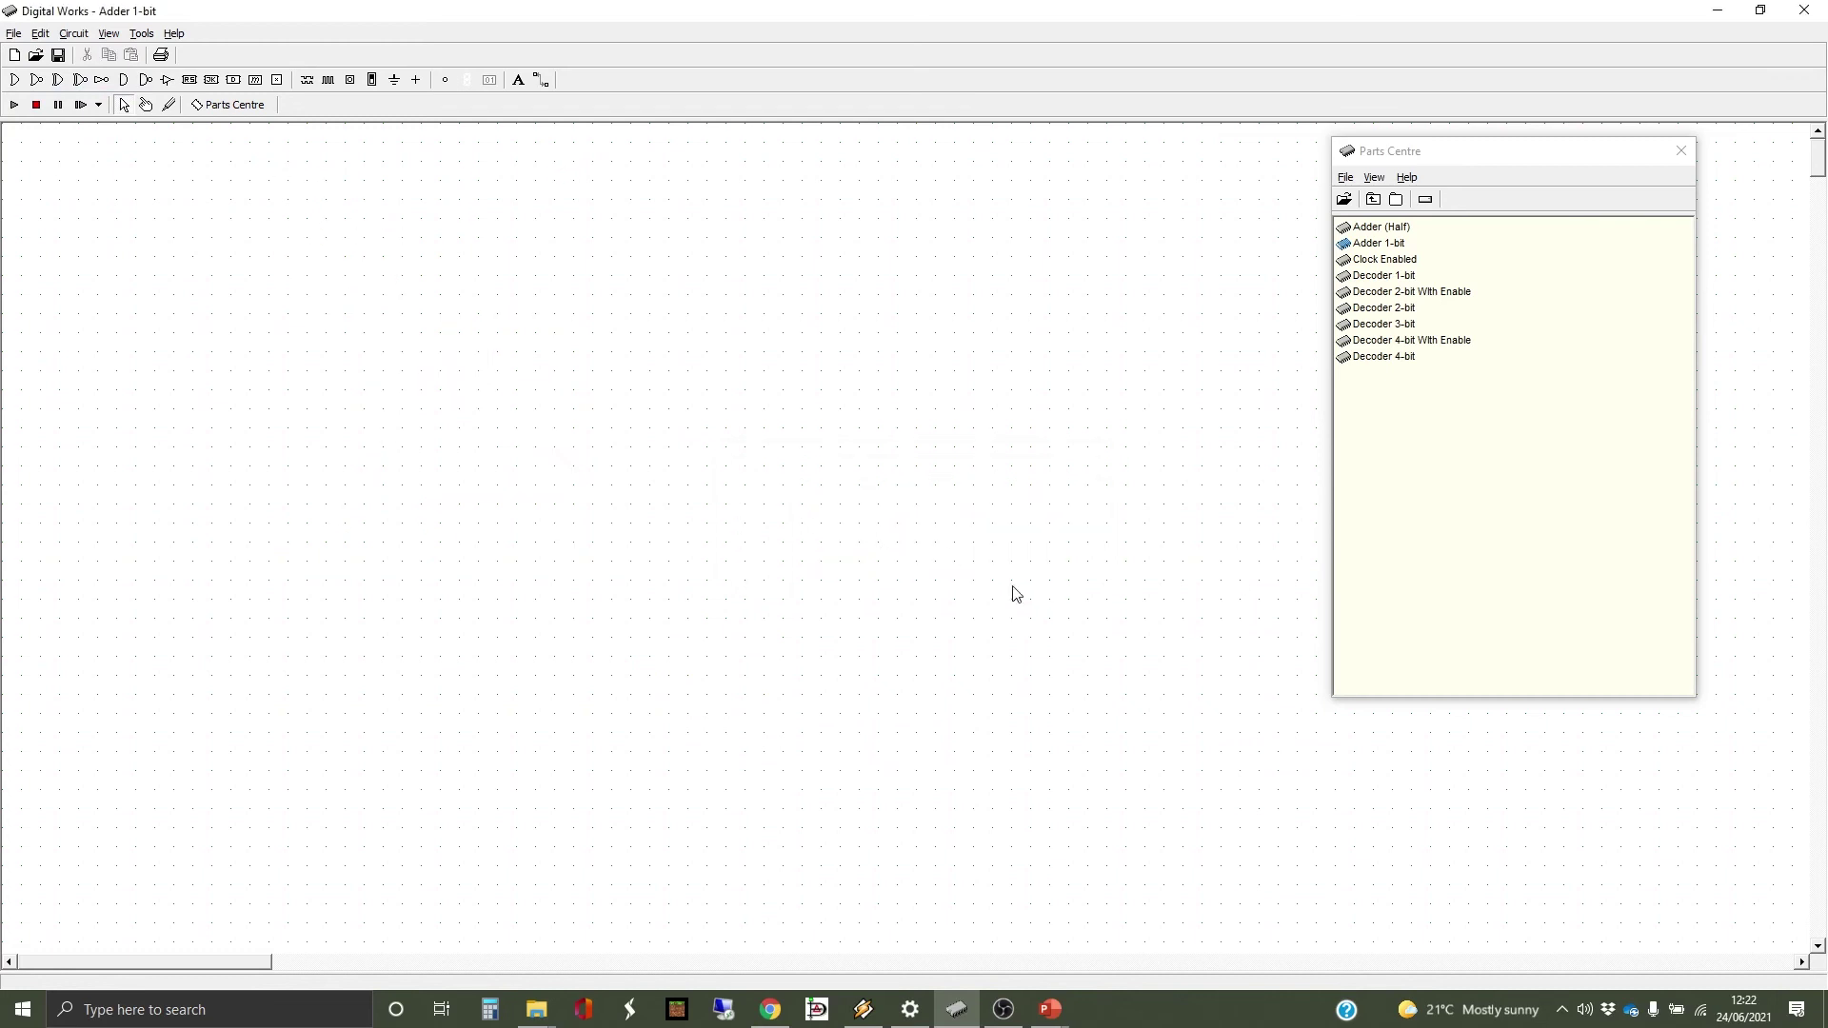
{"action": "left_click", "coordinate": [1544, 279]}
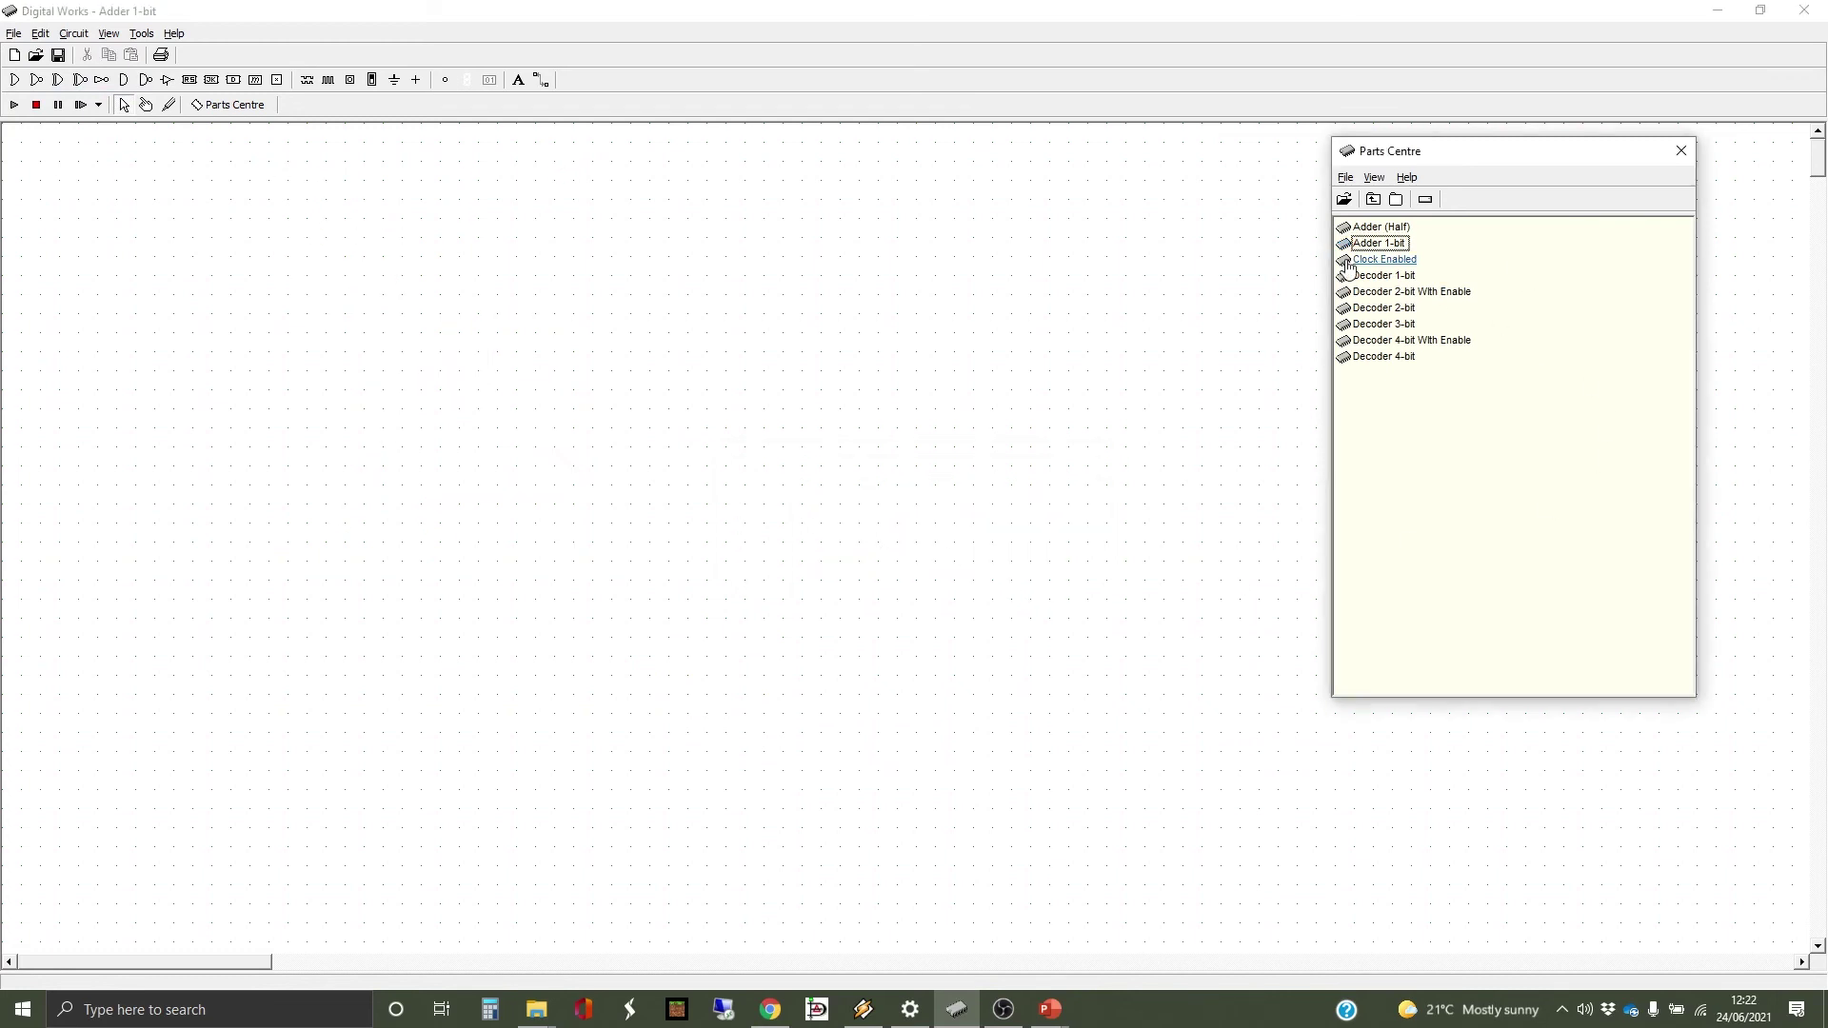
Step: Start a new circuit without saving the changes and place the Adder 1-bit macro on it
{"action": "left_click", "coordinate": [17, 33]}
{"action": "left_click", "coordinate": [23, 53]}
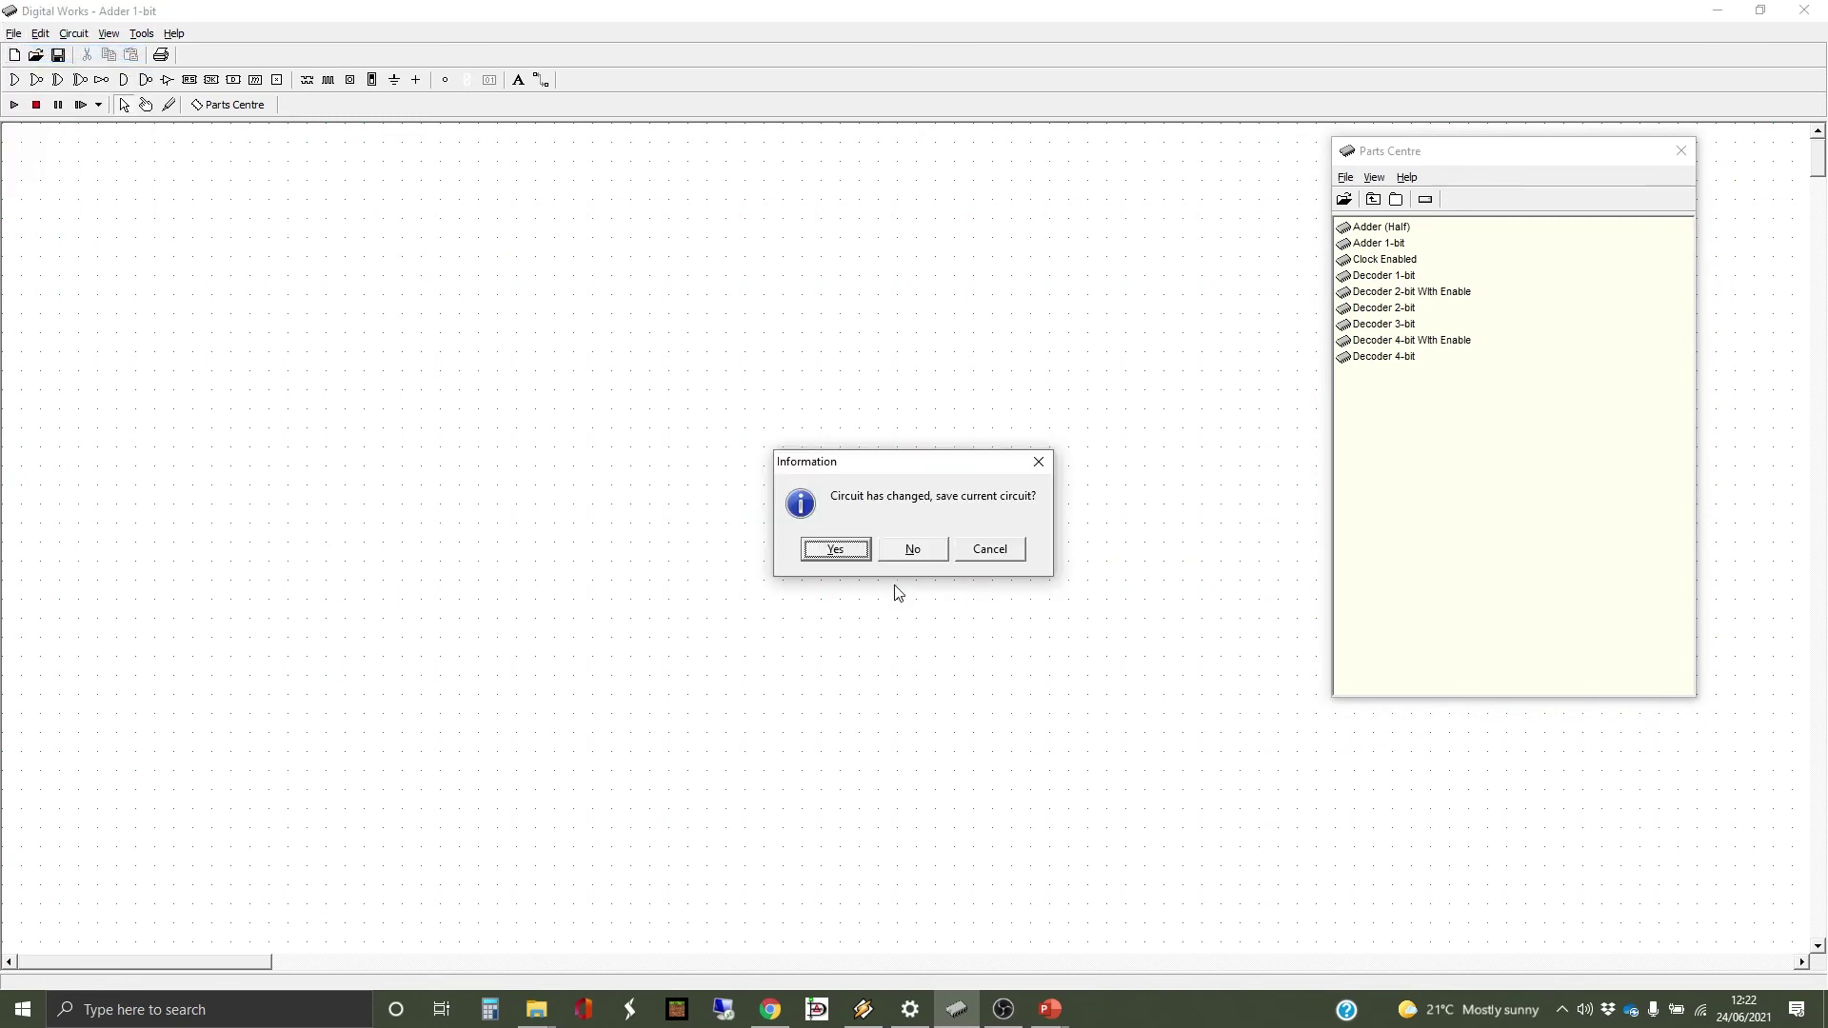
{"action": "left_click", "coordinate": [909, 562]}
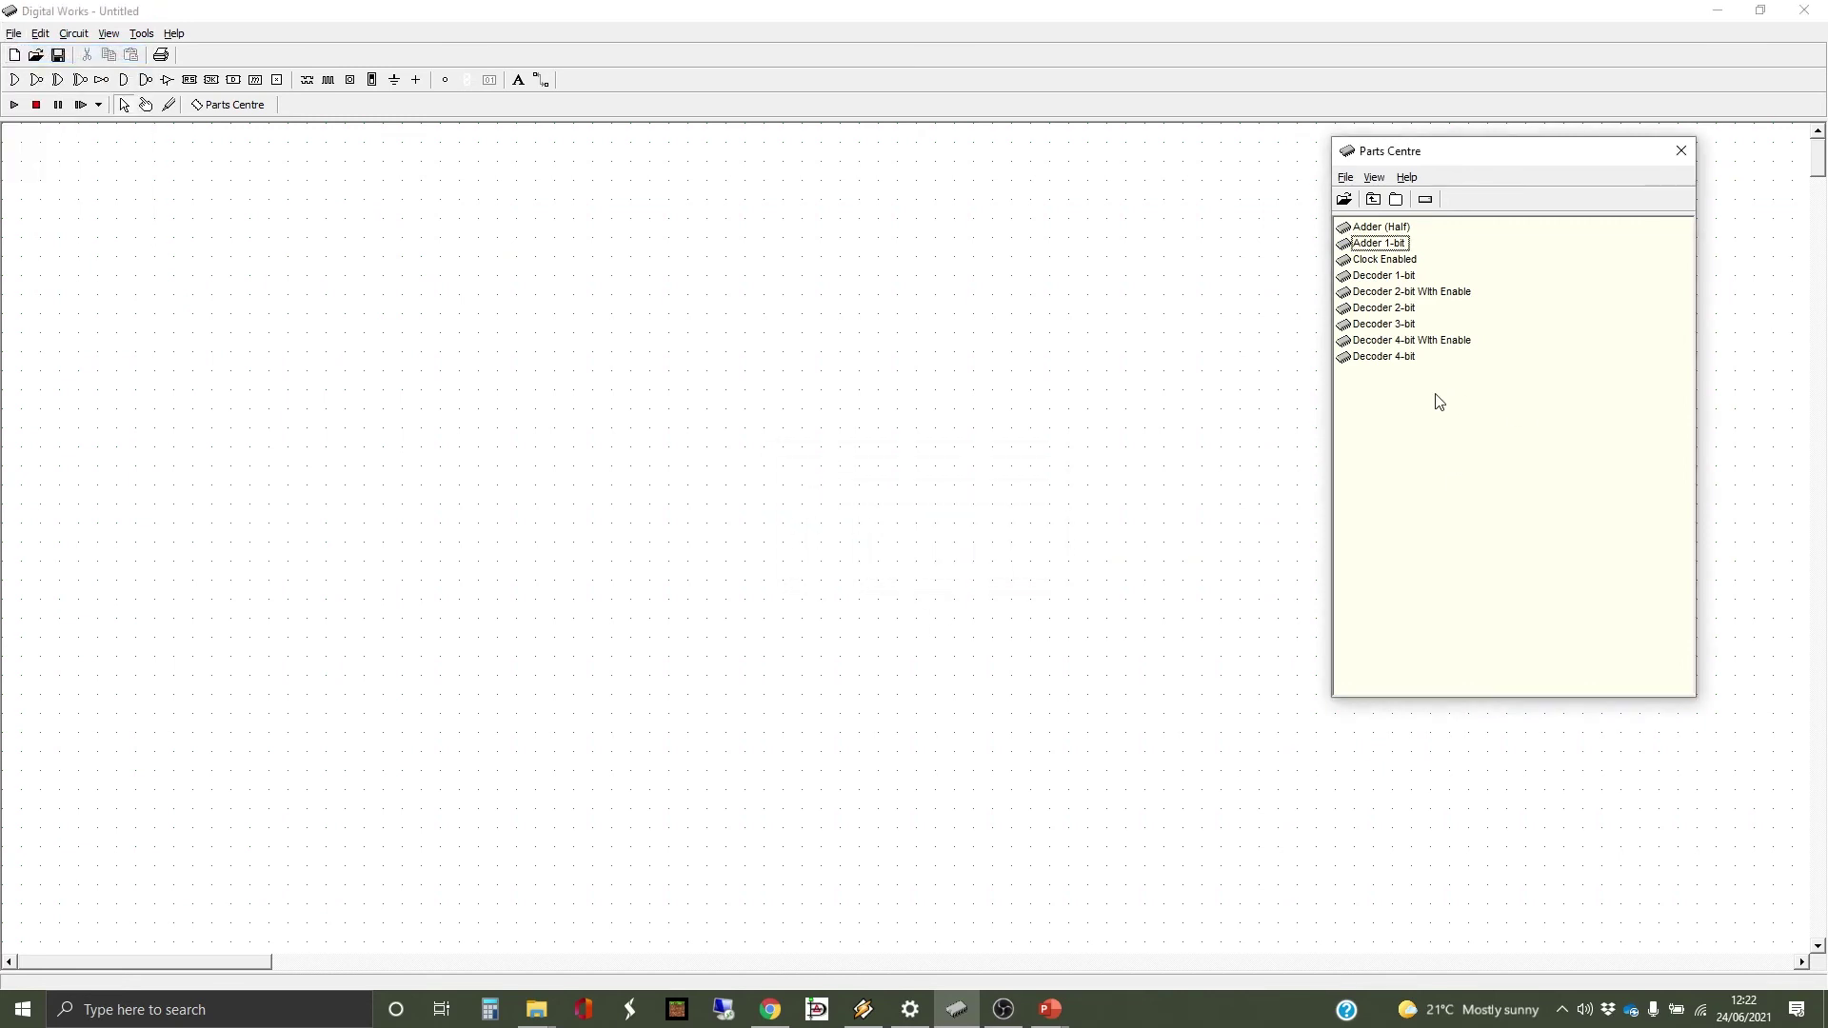
{"action": "left_click_drag", "start_coordinate": [1380, 243], "coordinate": [359, 291]}
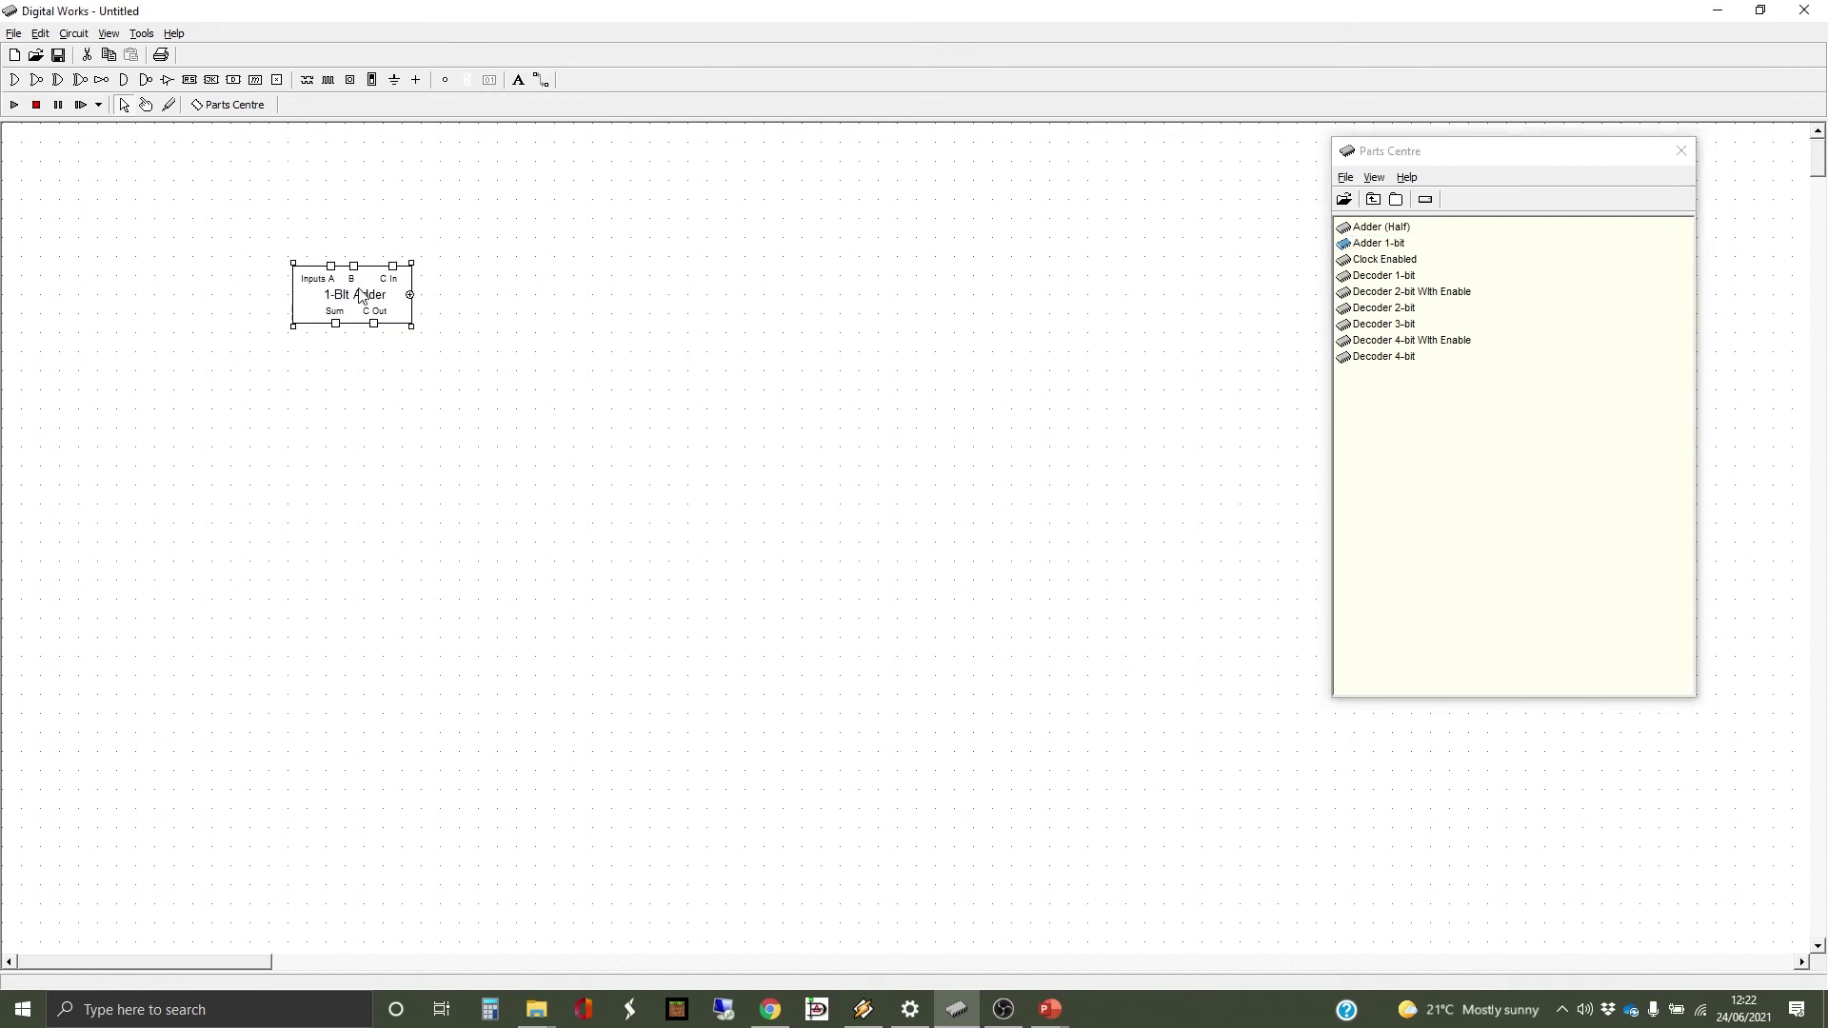
Step: Place three interactive inputs above the adder's input pins and two LEDs below its Sum and C Out pins
{"action": "left_click", "coordinate": [350, 80]}
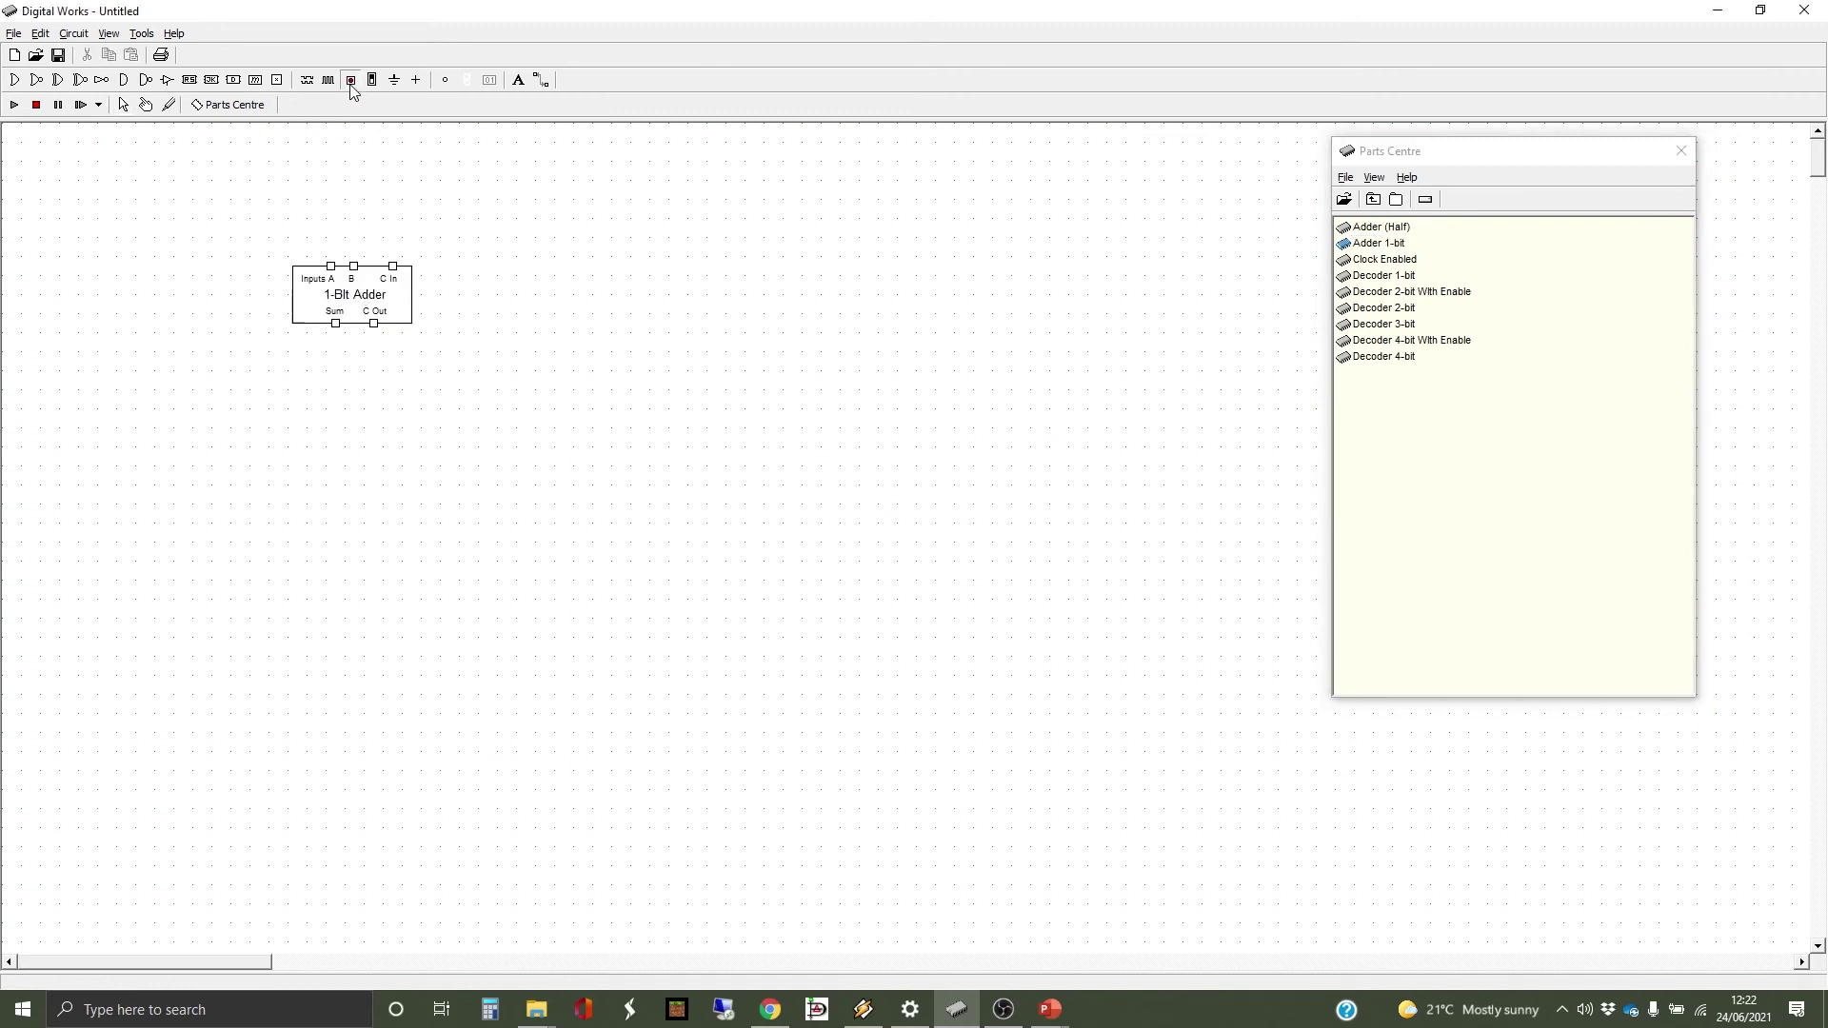
{"action": "left_click", "coordinate": [330, 228]}
{"action": "left_click", "coordinate": [354, 227]}
{"action": "left_click", "coordinate": [335, 351]}
{"action": "left_click", "coordinate": [446, 84]}
{"action": "left_click", "coordinate": [378, 357]}
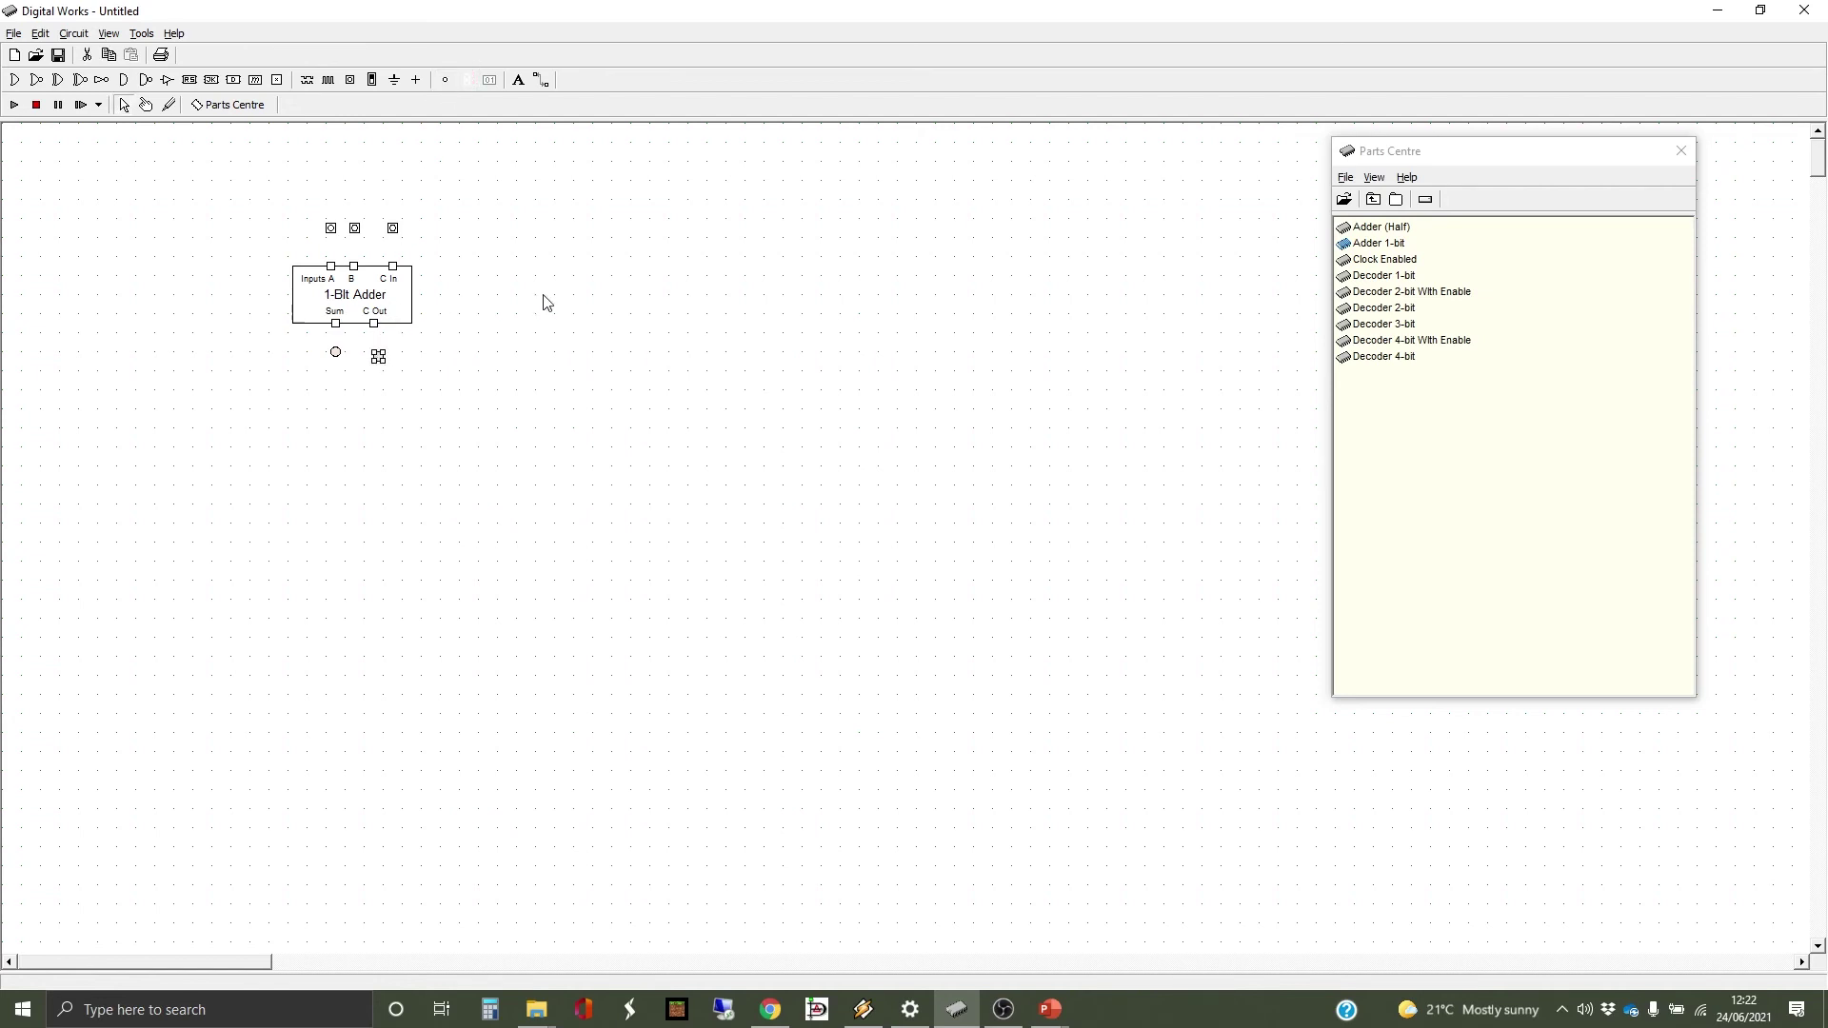
Step: Wire the three interactive inputs to the adder's A, B and C In pins, and the Sum and C Out pins to their LEDs
{"action": "left_click", "coordinate": [541, 81]}
{"action": "left_click_drag", "start_coordinate": [332, 226], "coordinate": [392, 266]}
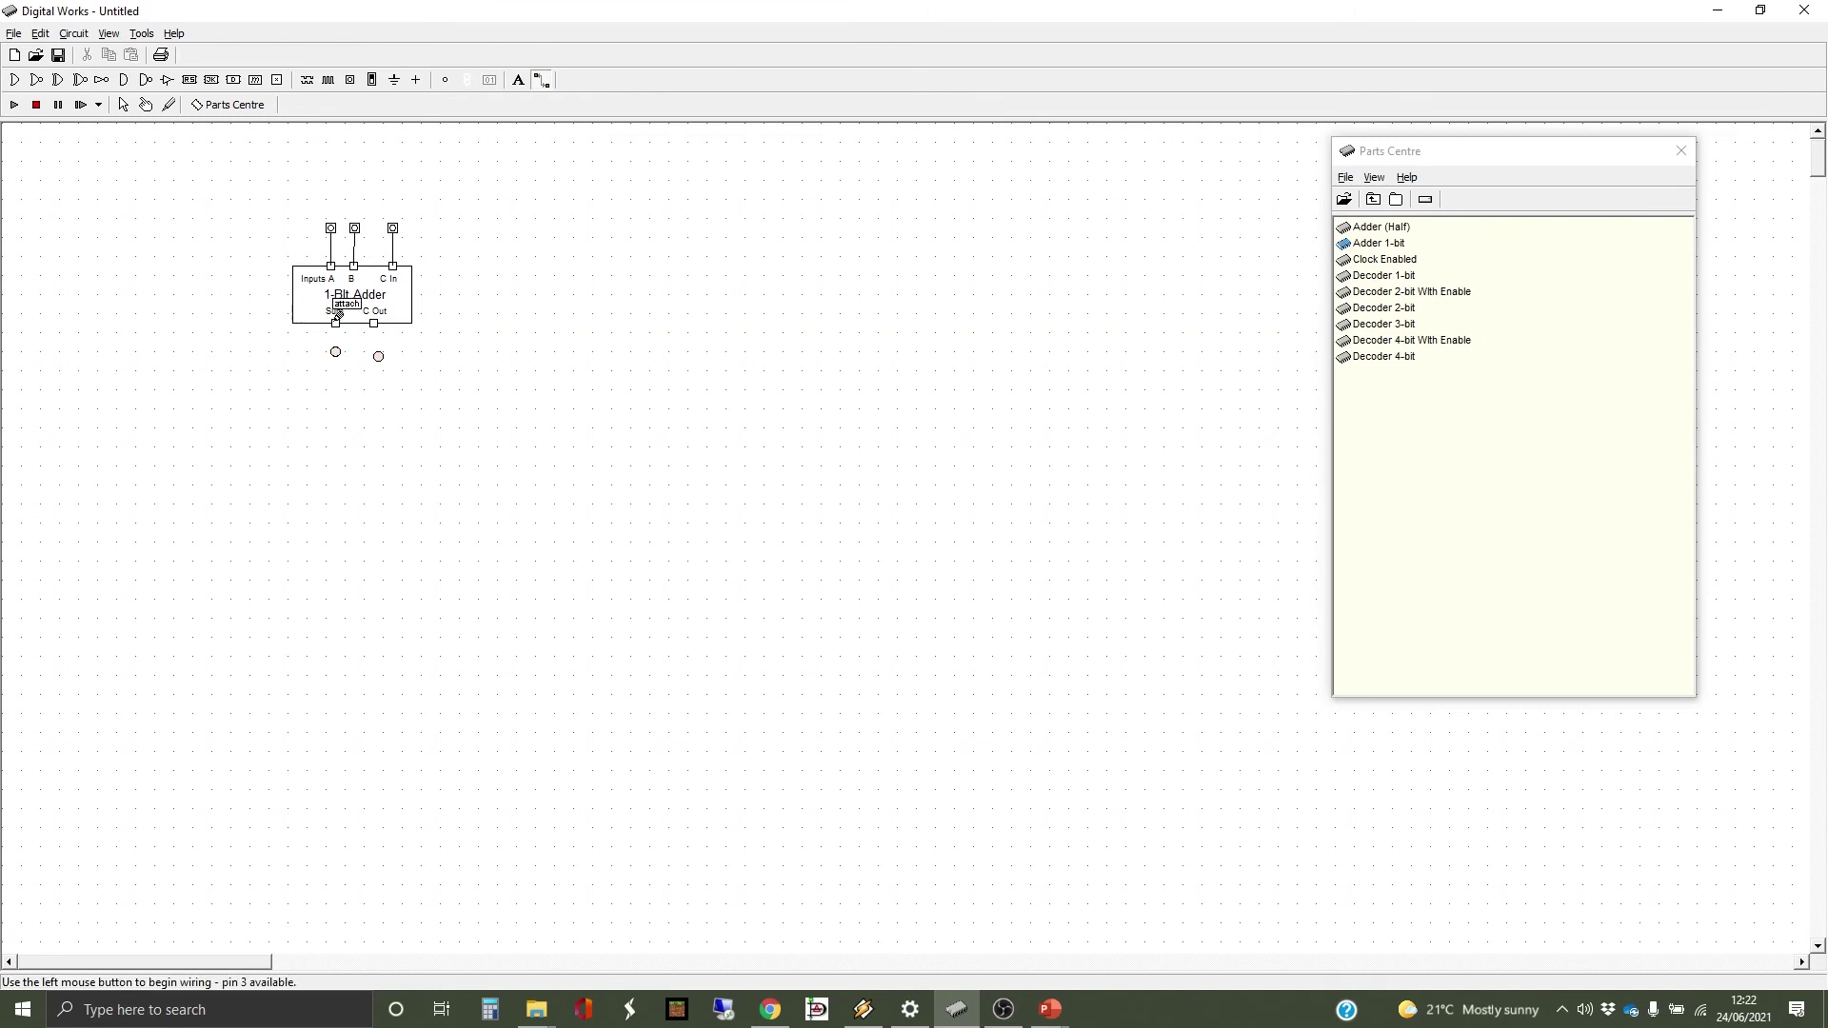
{"action": "left_click_drag", "start_coordinate": [338, 340], "coordinate": [378, 355]}
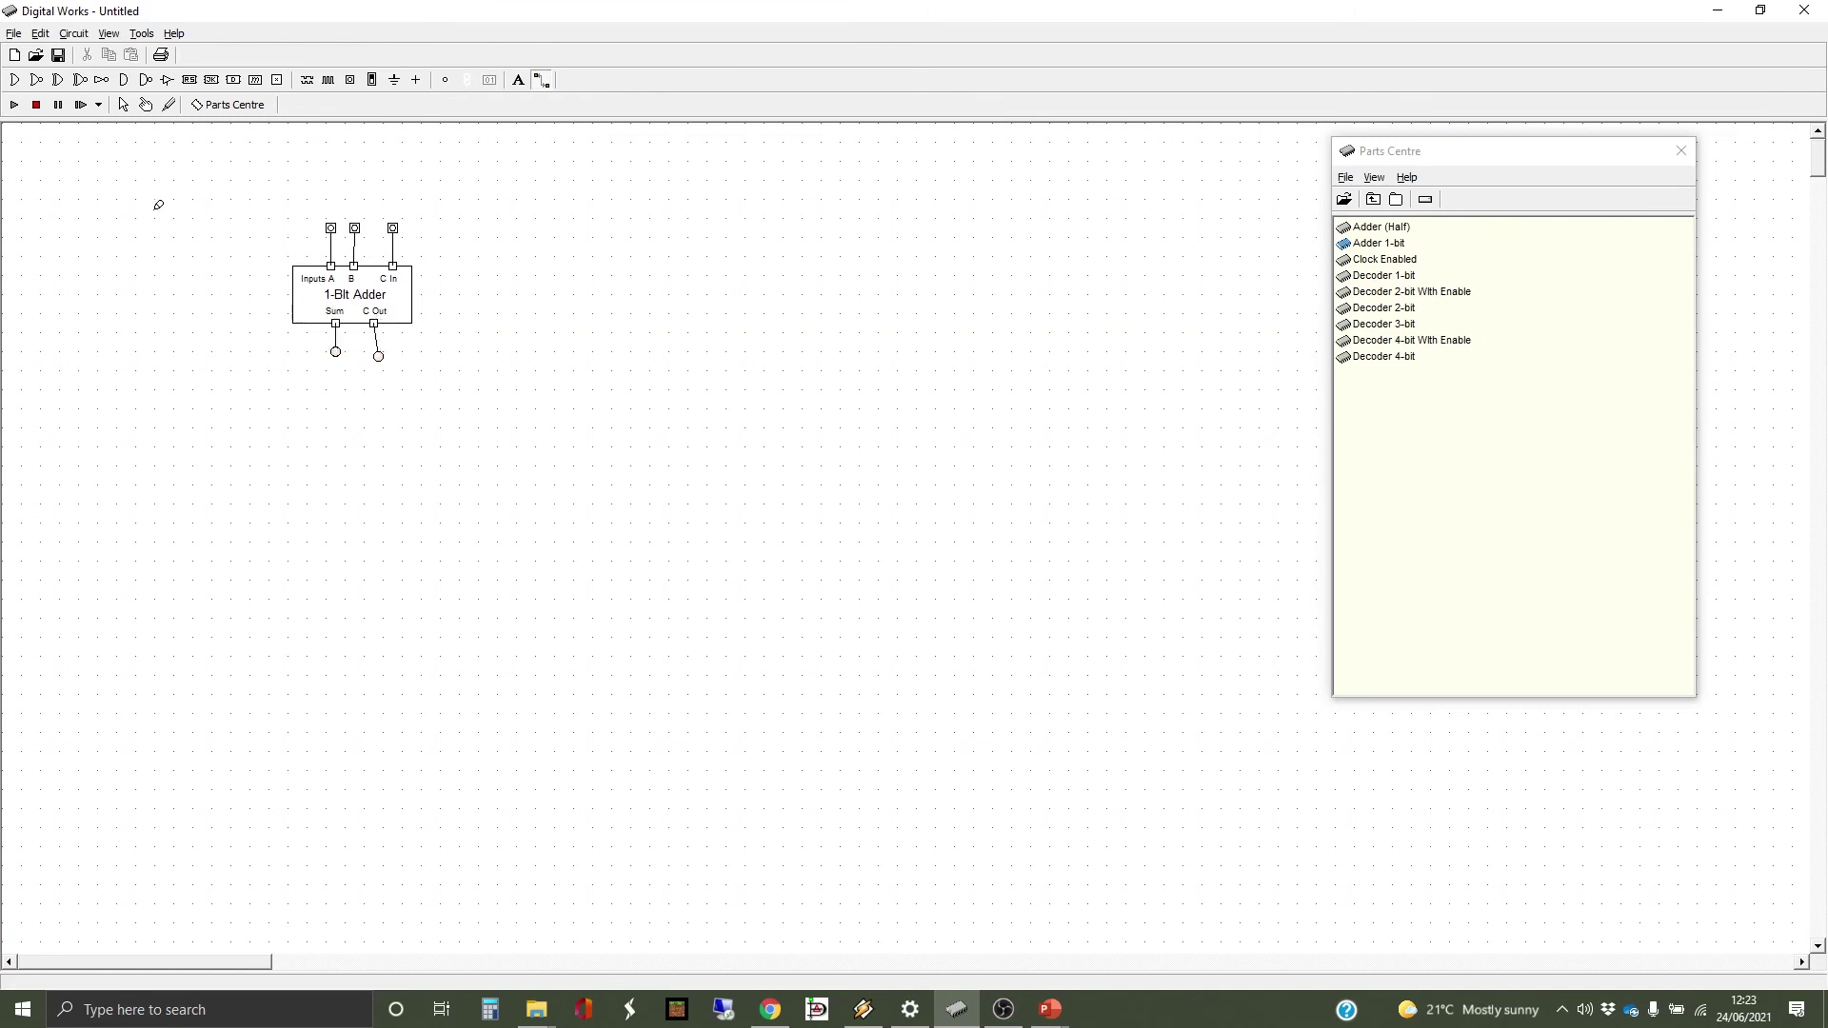
Step: Run the simulation and switch inputs A, B and C In on and off one at a time to test each alone
{"action": "left_click", "coordinate": [14, 106]}
{"action": "left_click", "coordinate": [146, 105]}
{"action": "left_click", "coordinate": [332, 230]}
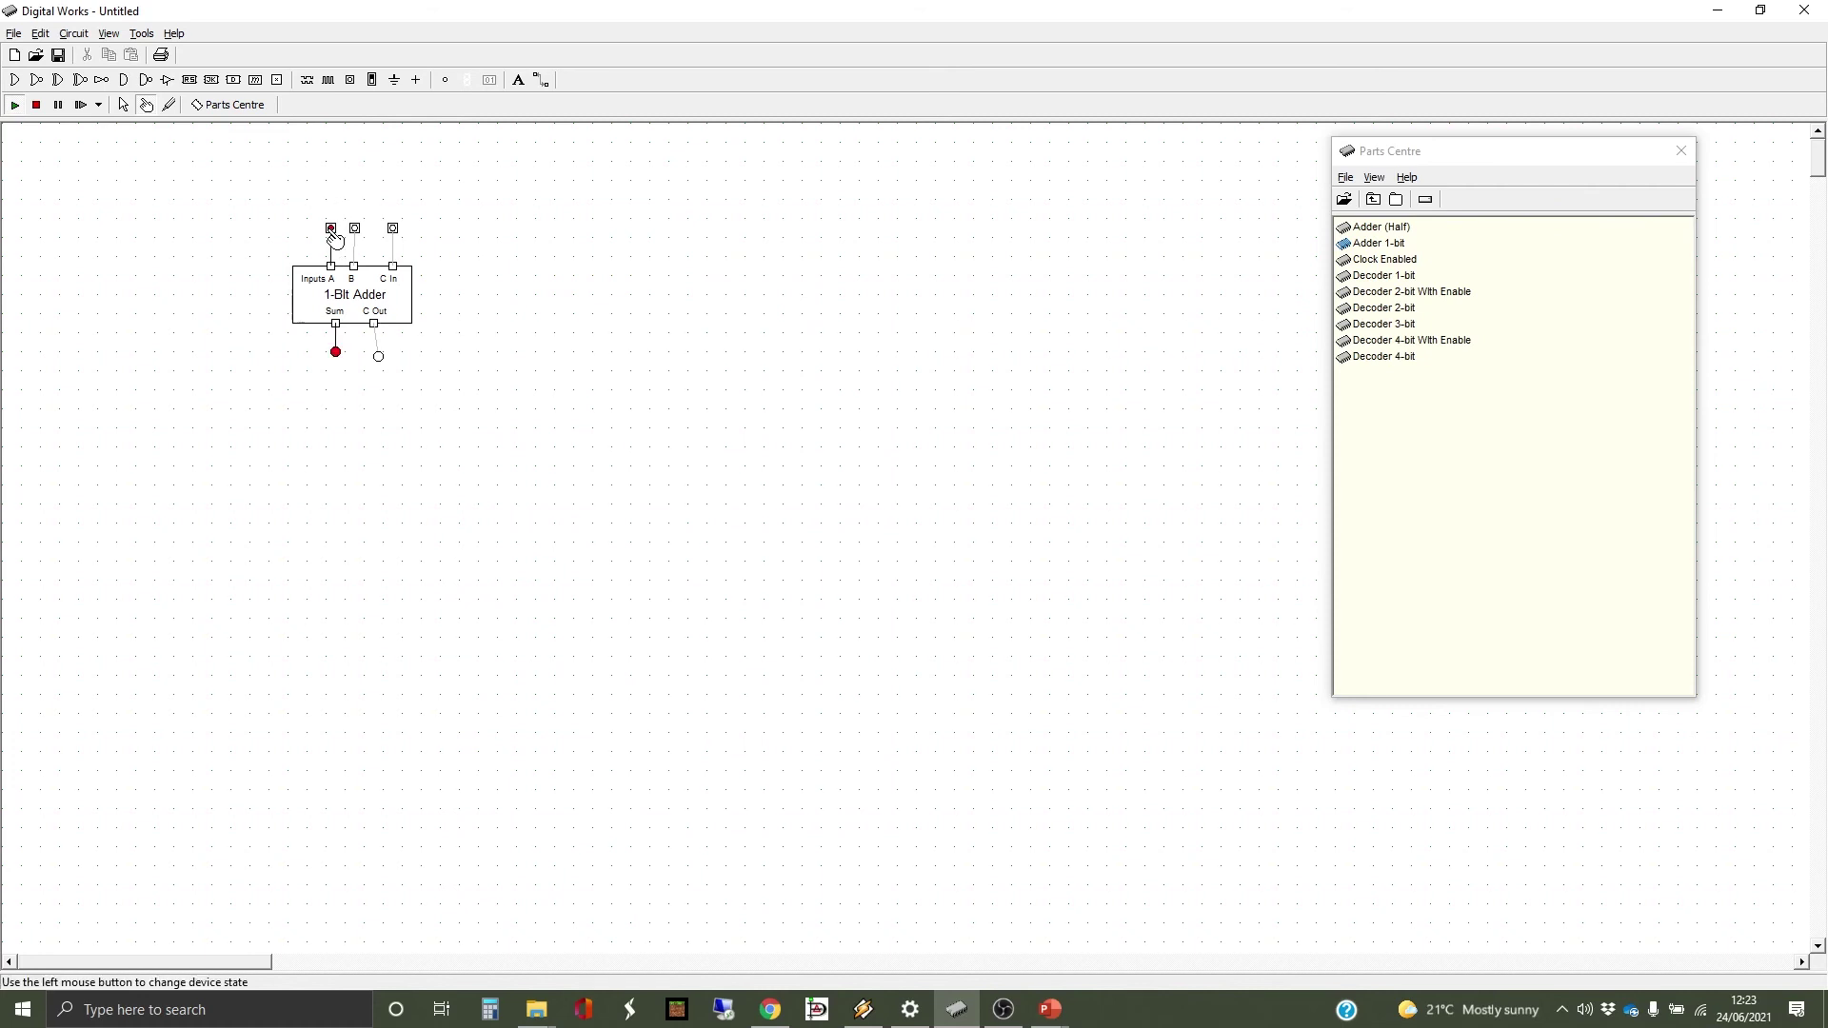
{"action": "left_click", "coordinate": [333, 230]}
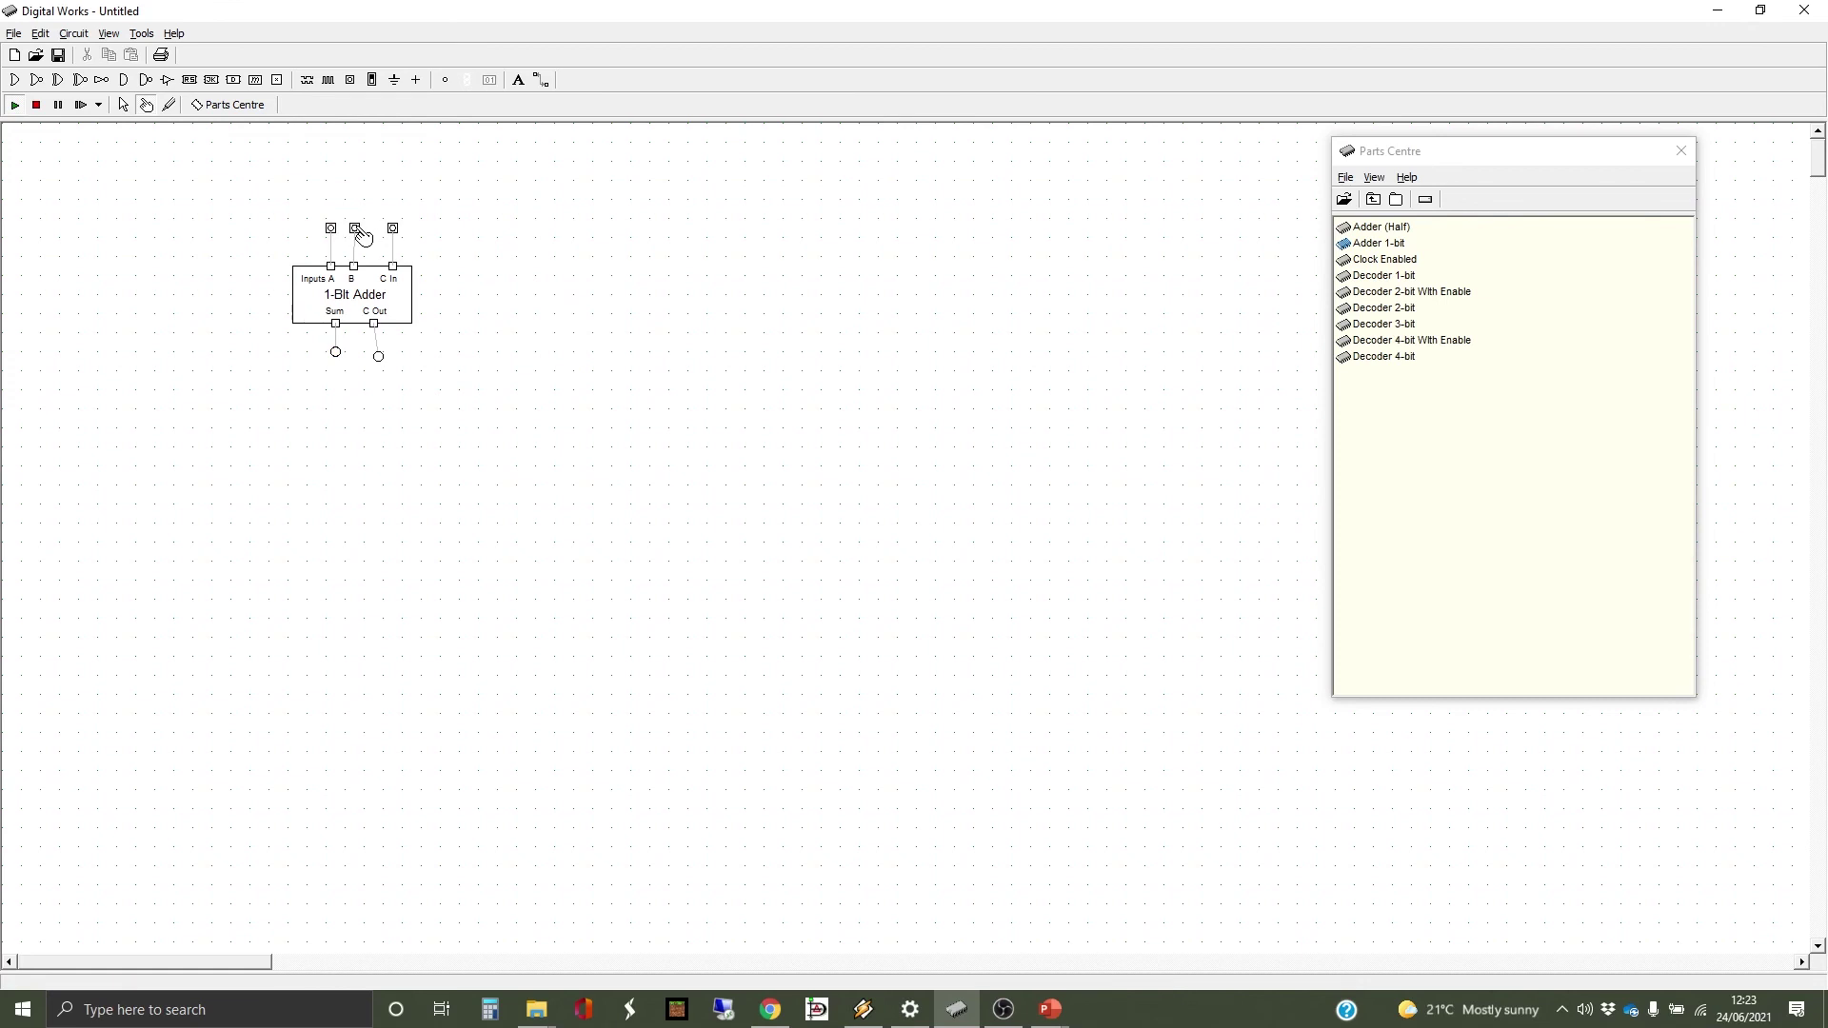
{"action": "left_click", "coordinate": [358, 237]}
{"action": "left_click", "coordinate": [358, 236]}
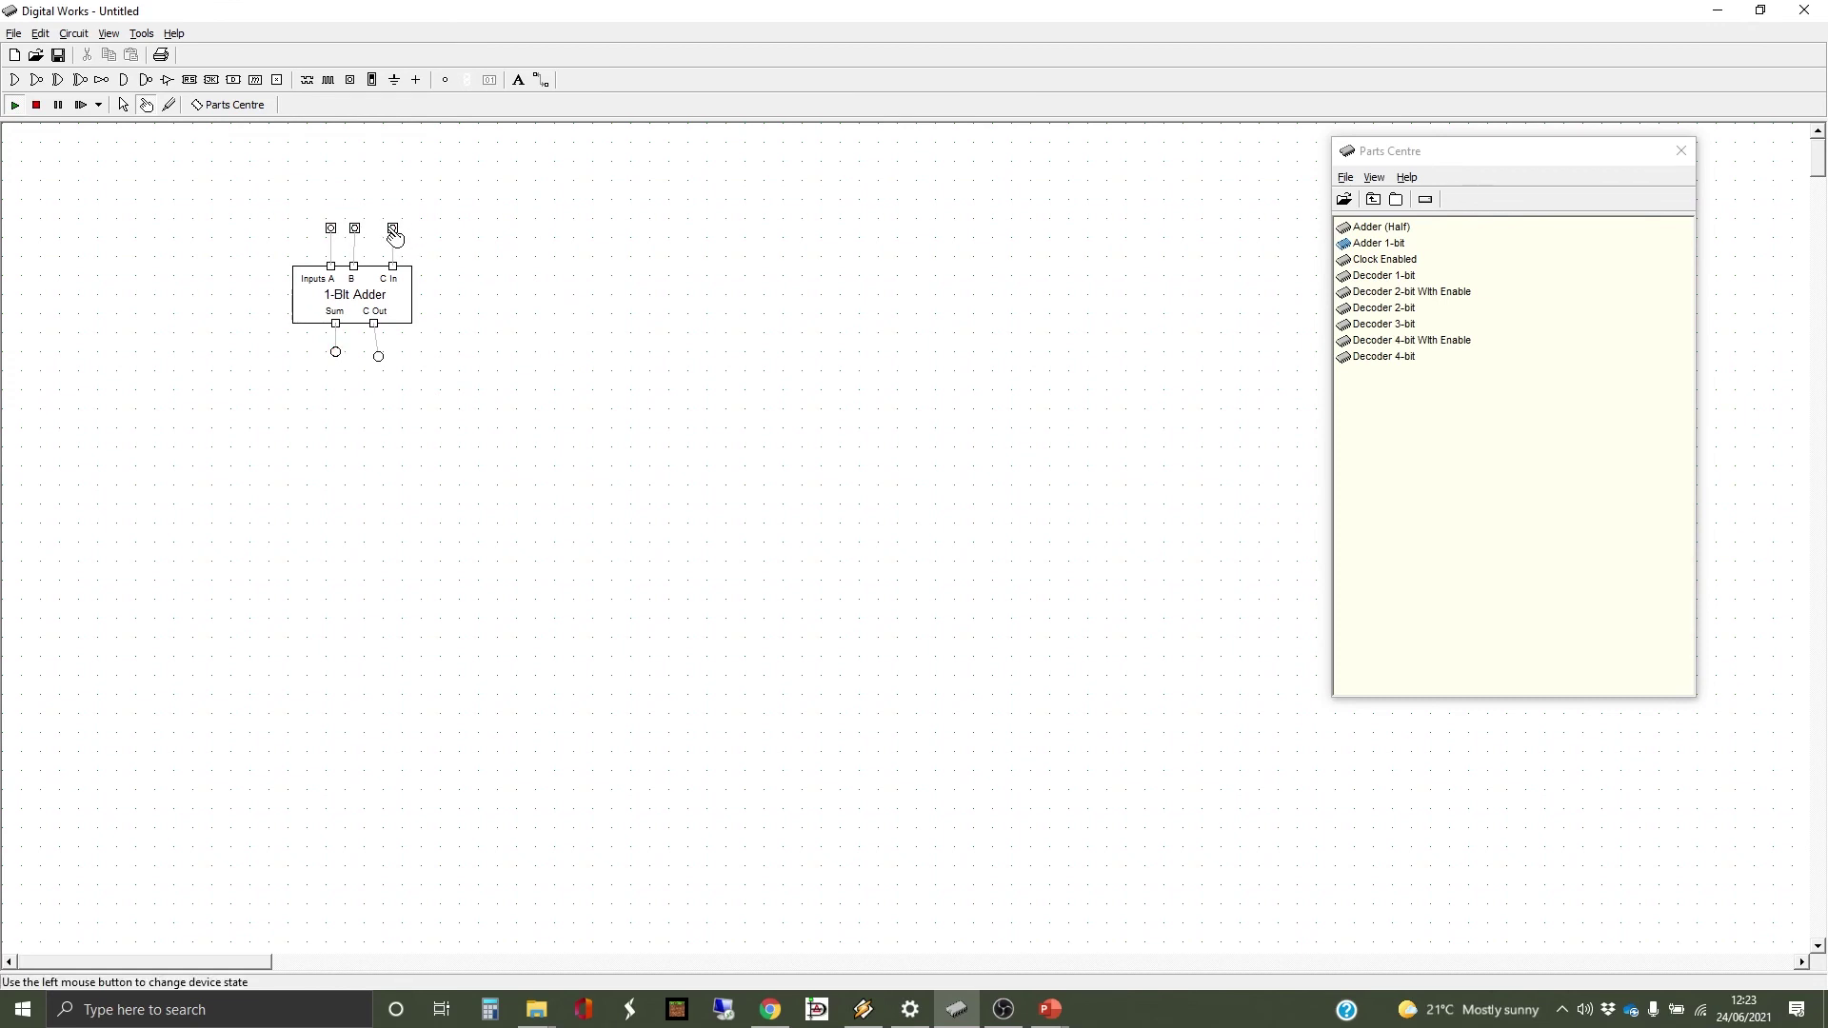
{"action": "left_click", "coordinate": [396, 236]}
{"action": "left_click", "coordinate": [396, 236]}
Step: Test the adder with the input pairs A and B, B and C In, and A and C In, finishing with all three inputs on
{"action": "left_click", "coordinate": [333, 231]}
{"action": "left_click", "coordinate": [357, 234]}
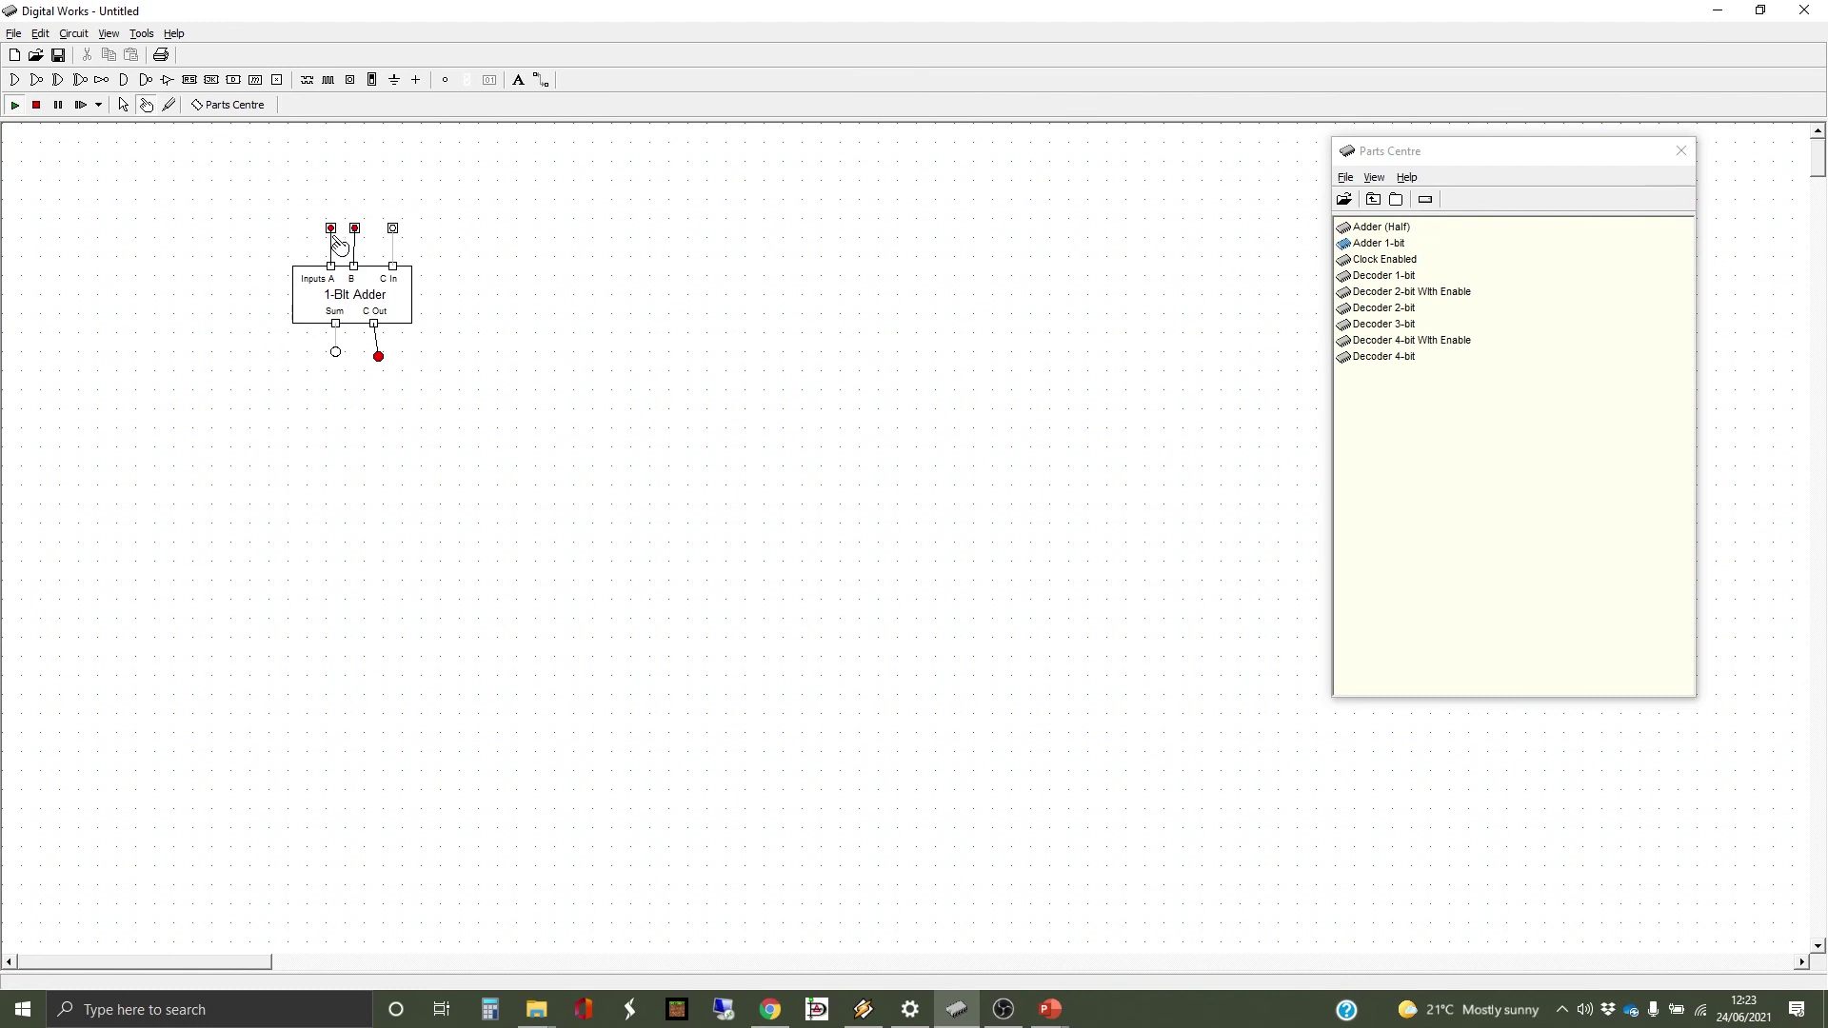
{"action": "left_click", "coordinate": [333, 234]}
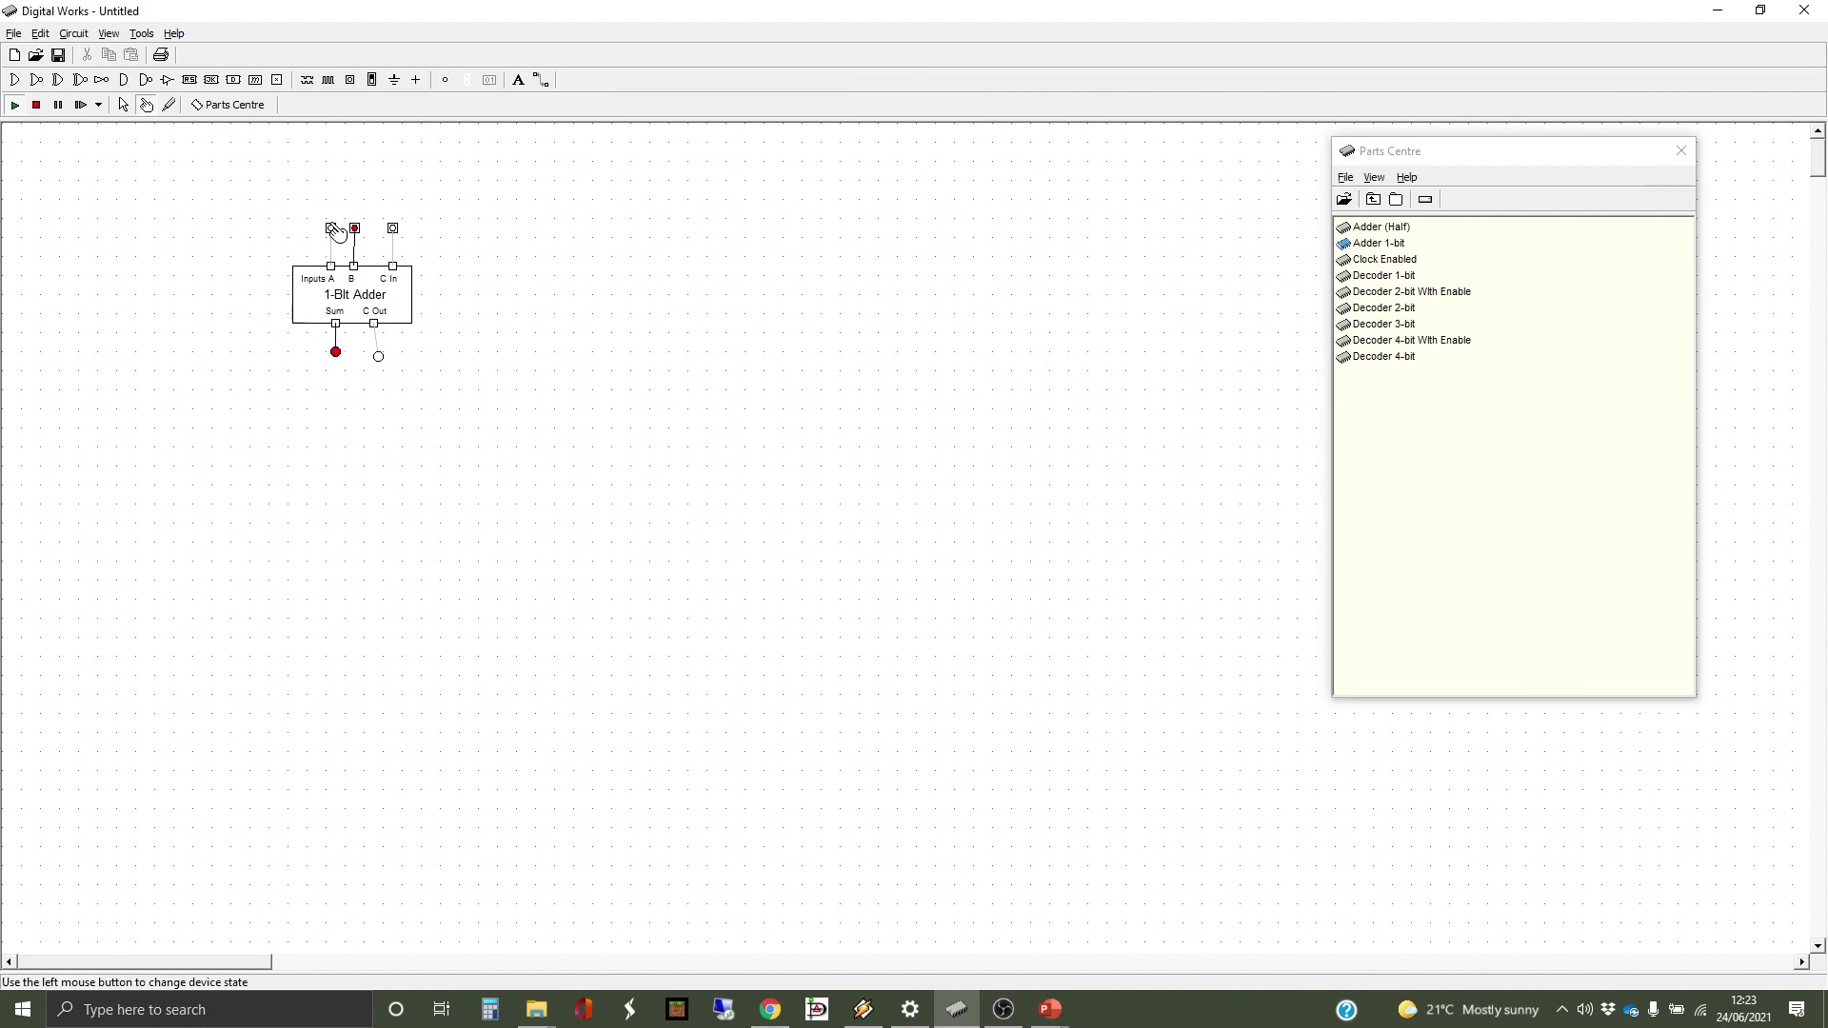
{"action": "left_click", "coordinate": [395, 233]}
{"action": "left_click", "coordinate": [358, 232]}
{"action": "left_click", "coordinate": [333, 232]}
{"action": "left_click", "coordinate": [355, 233]}
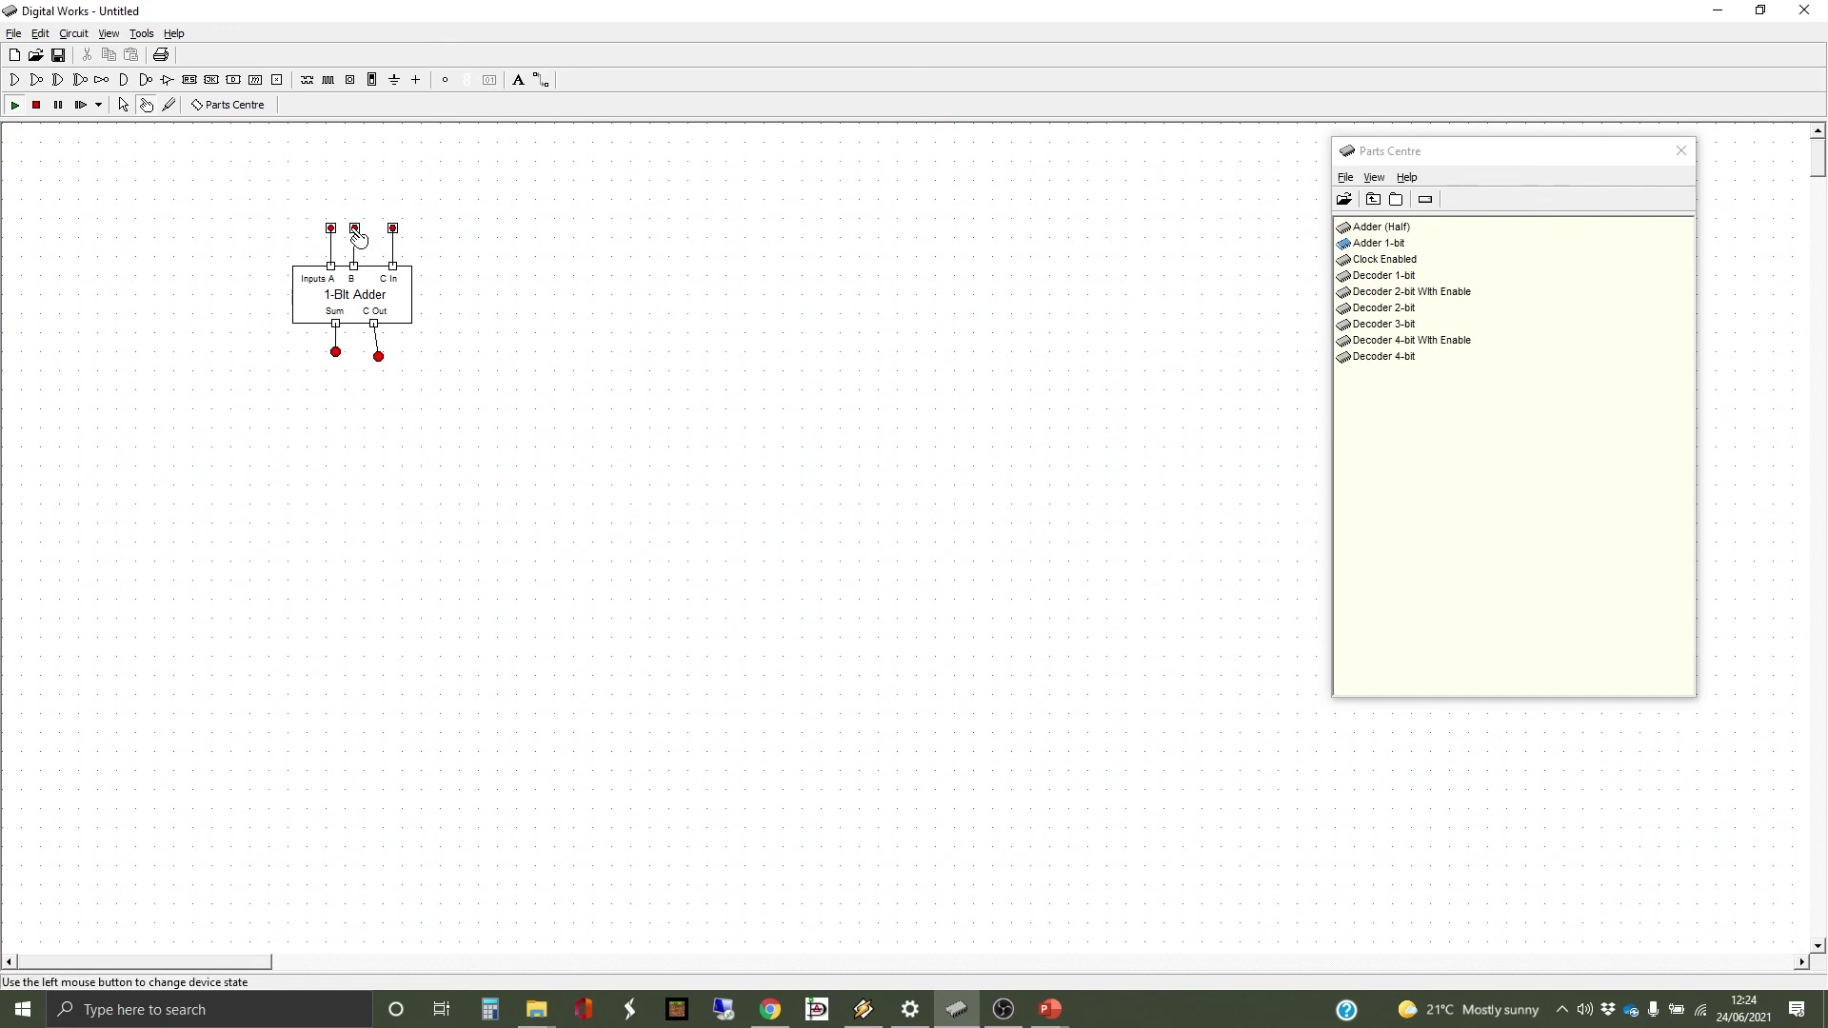